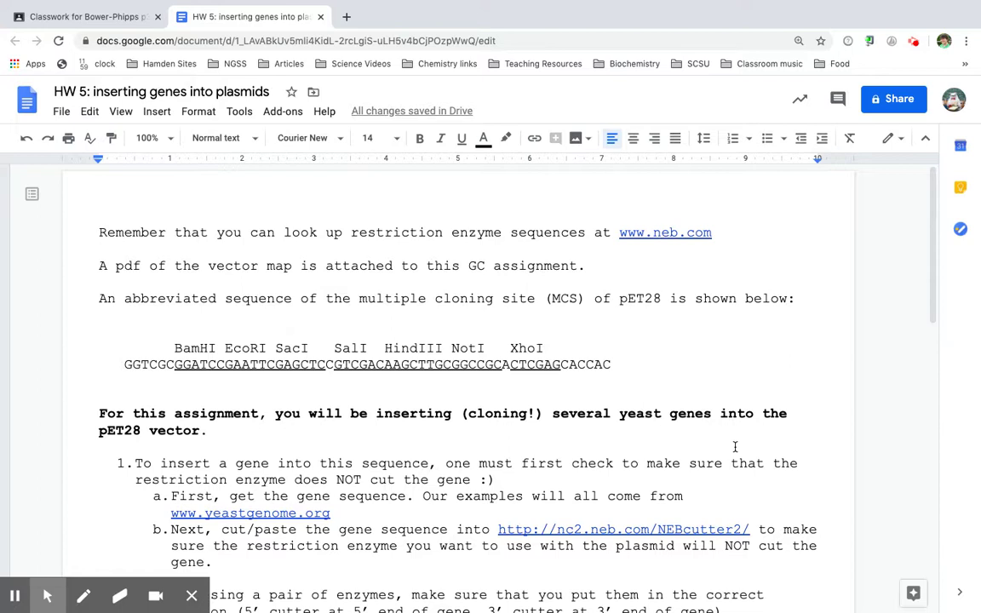
Open the pET 28a map PDF attached to the HW 5 Classroom assignment, checking the homework document's introduction alongside it
left_click(85, 17)
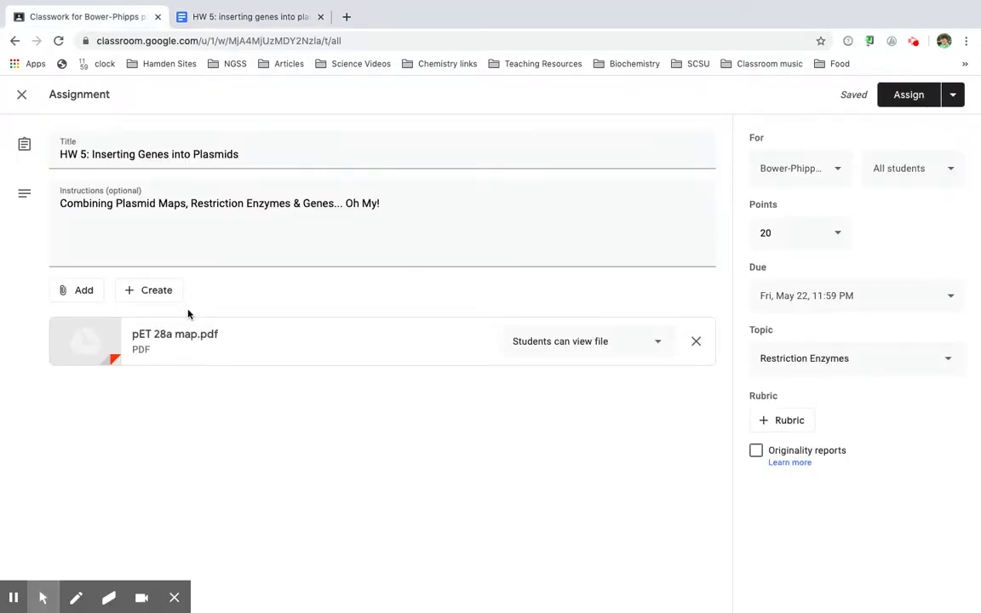
left_click(177, 338)
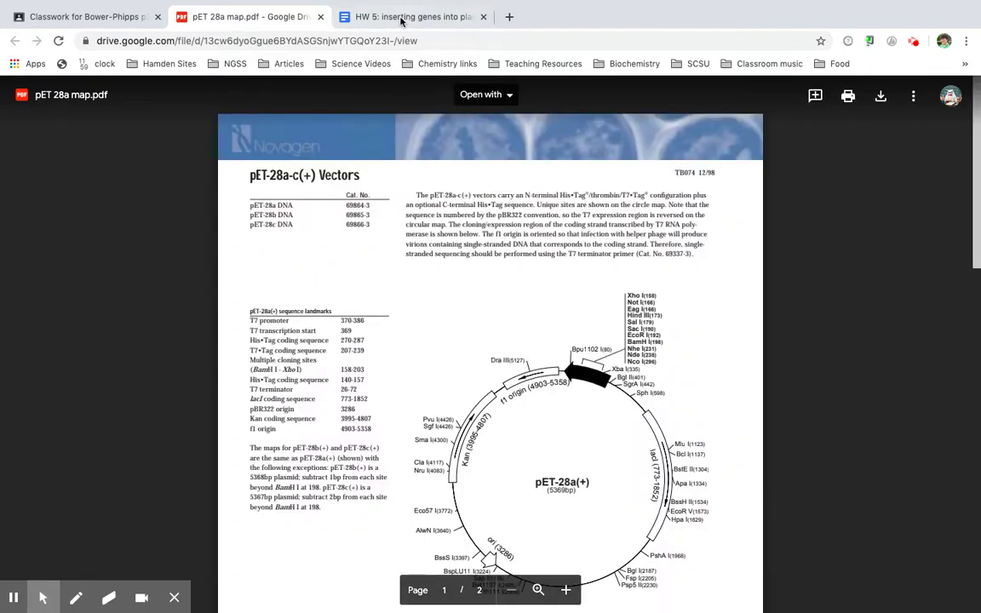
left_click(364, 16)
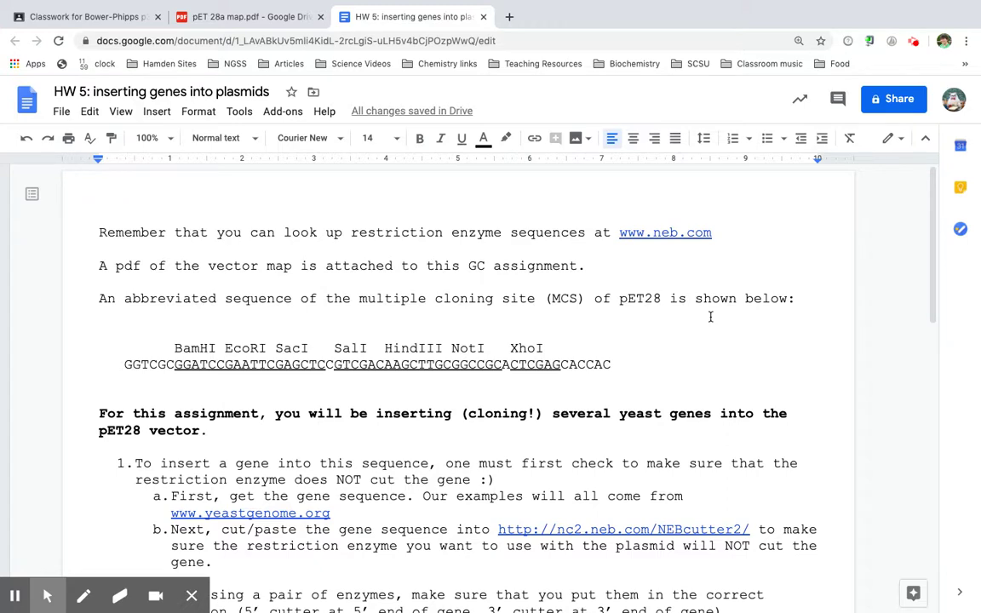
left_click(220, 16)
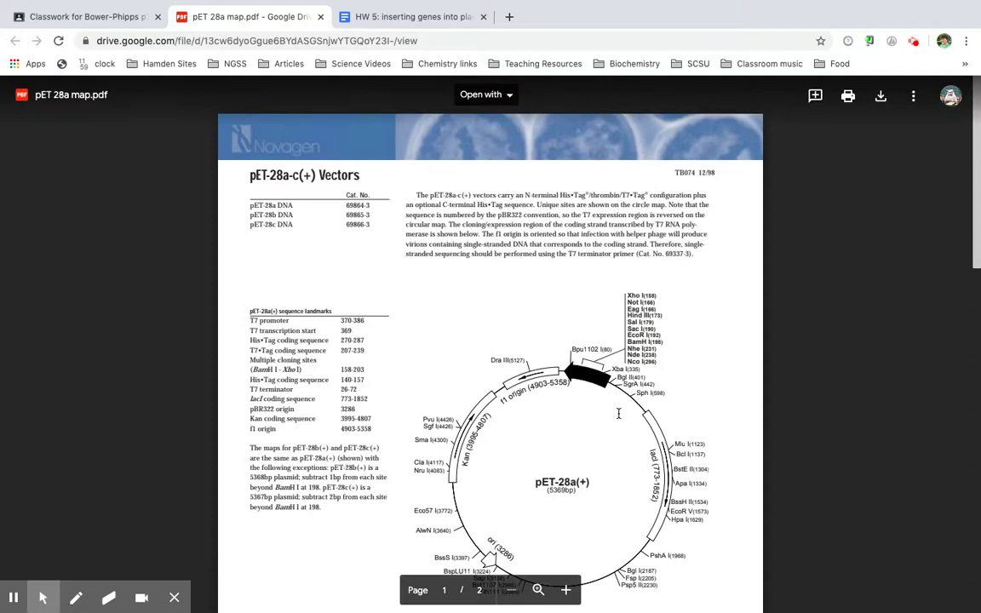
Enlarge the circular pET-28a(+) plasmid map and examine its name, size, features and restriction sites
scroll(619, 411, "down", 3)
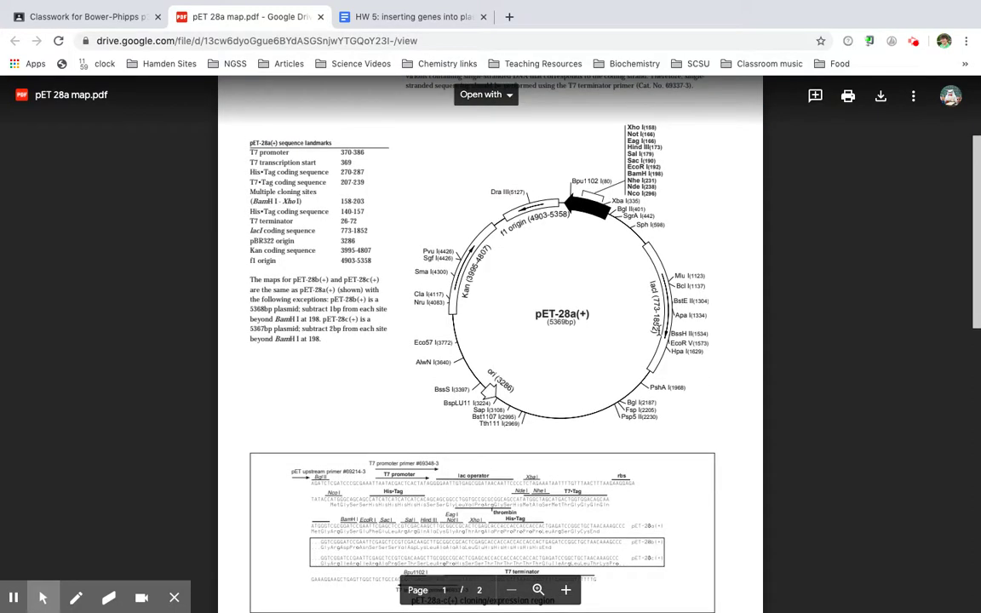
left_click(567, 590)
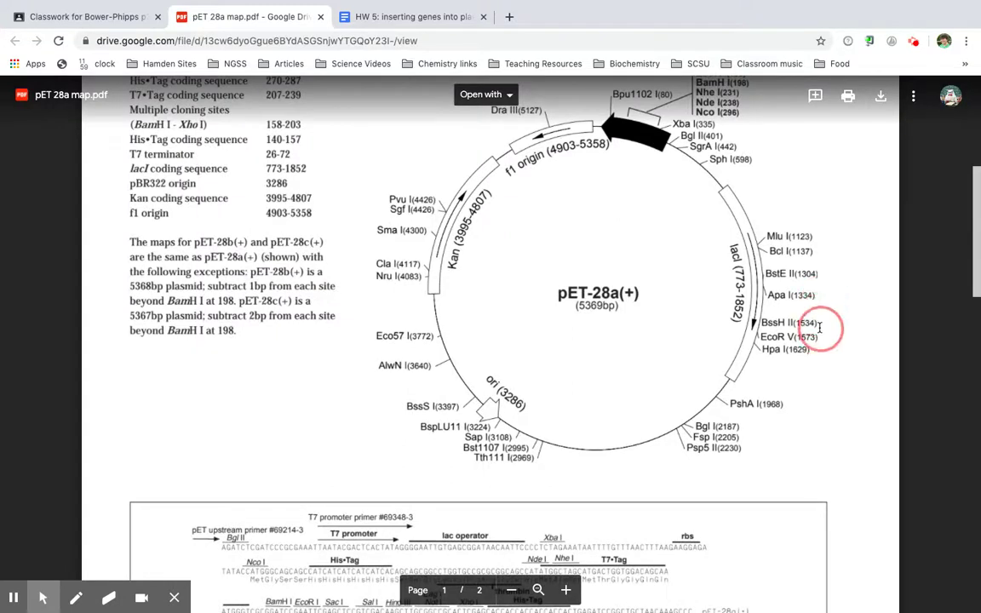
scroll(821, 331, "up", 1)
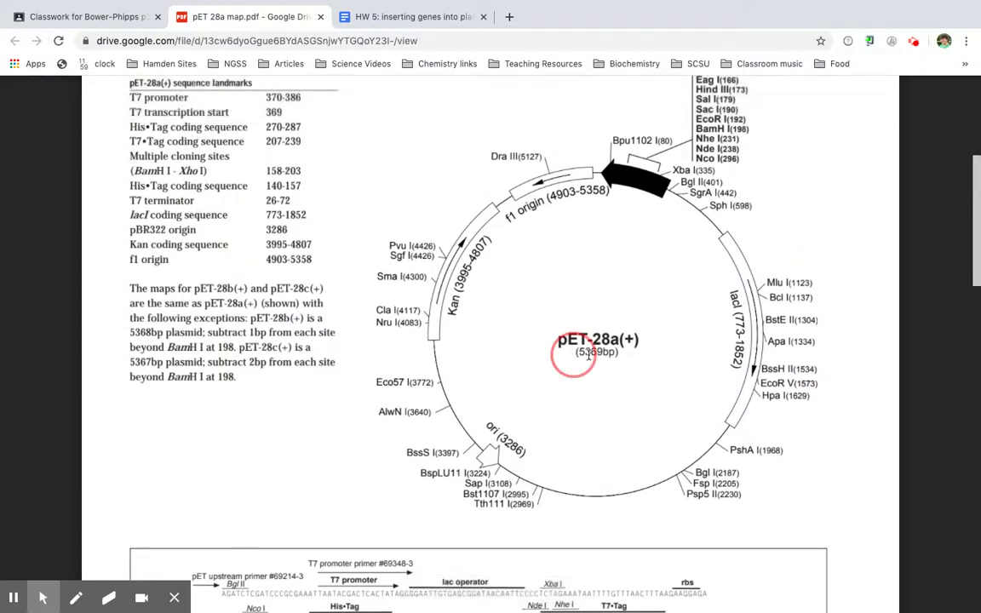
left_click_drag(573, 353, 623, 352)
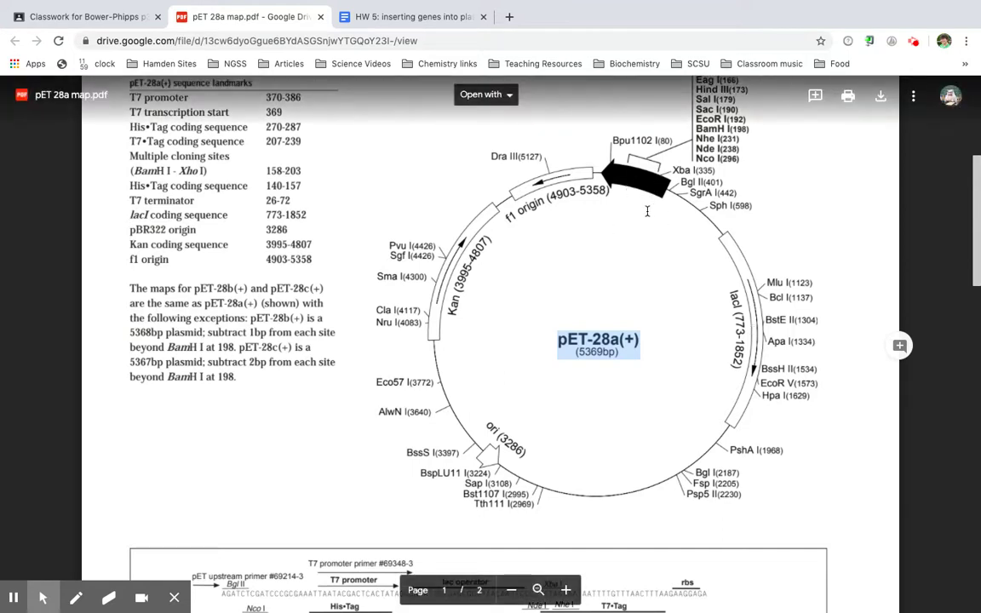
scroll(652, 273, "up", 3)
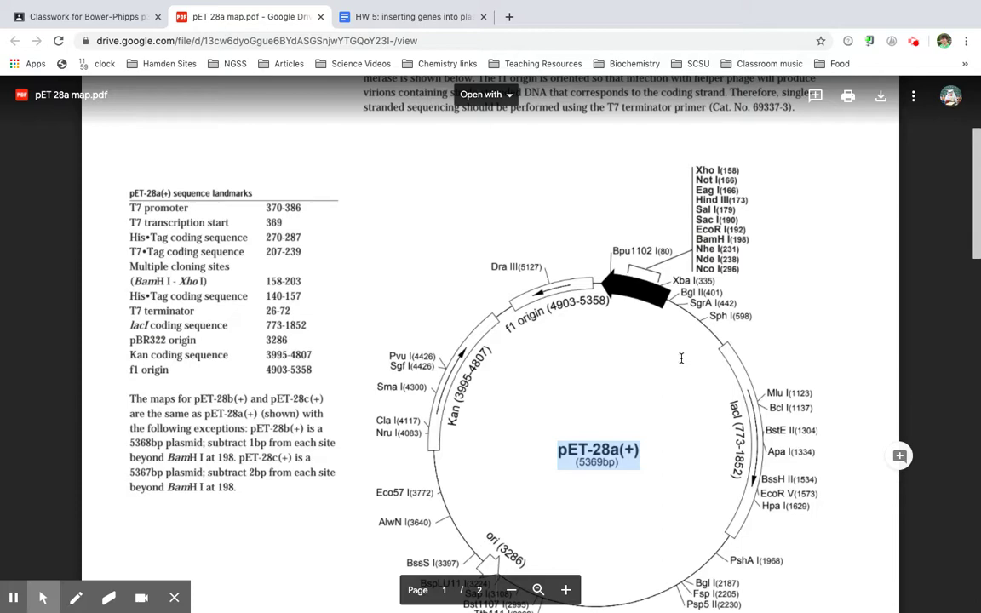
Examine the enlarged cloning/expression region sequence beneath the plasmid map and relate it to the circular map
scroll(681, 359, "down", 5)
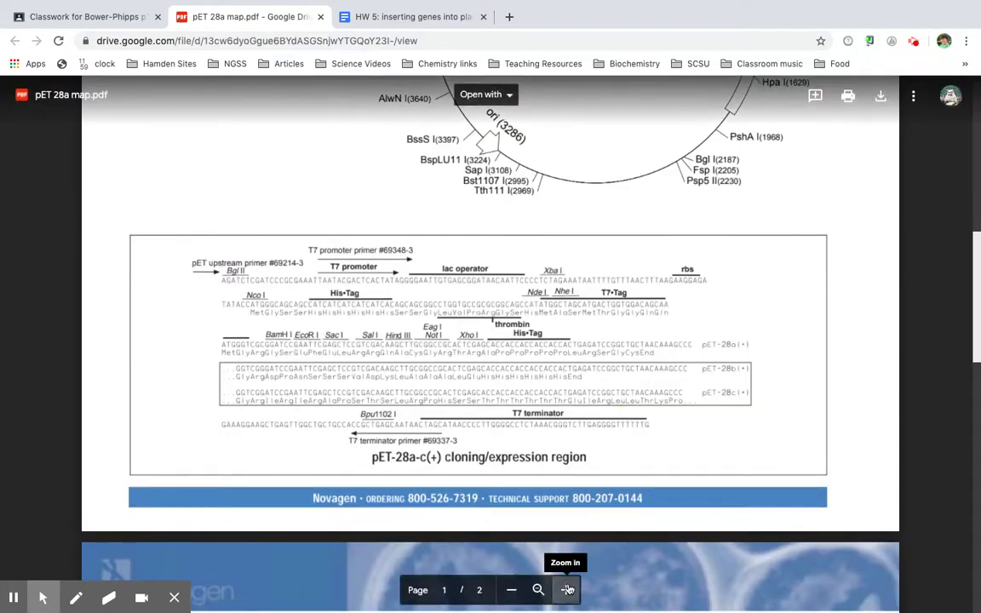
left_click(567, 589)
left_click(567, 589)
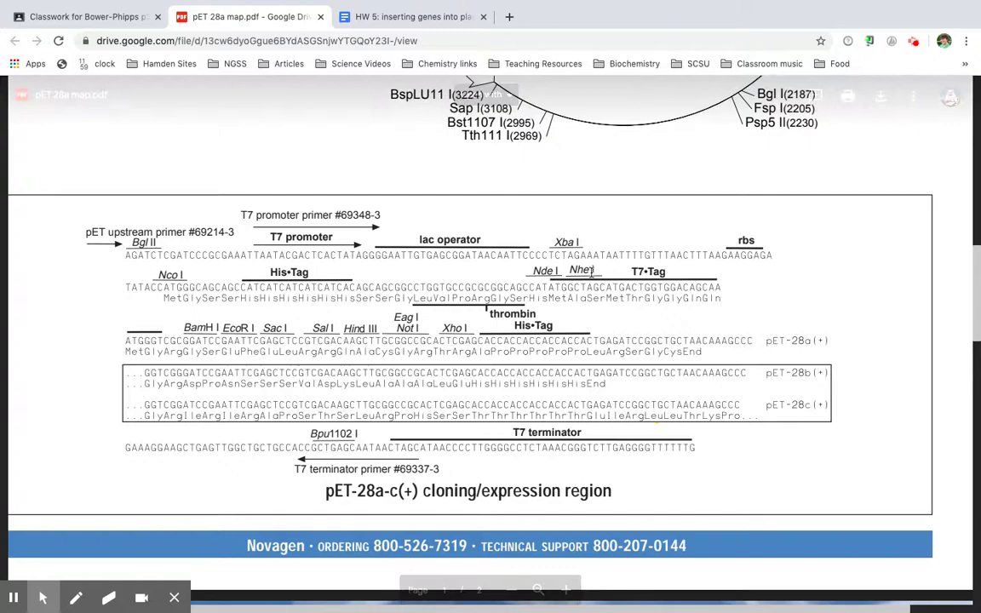
scroll(591, 271, "up", 5)
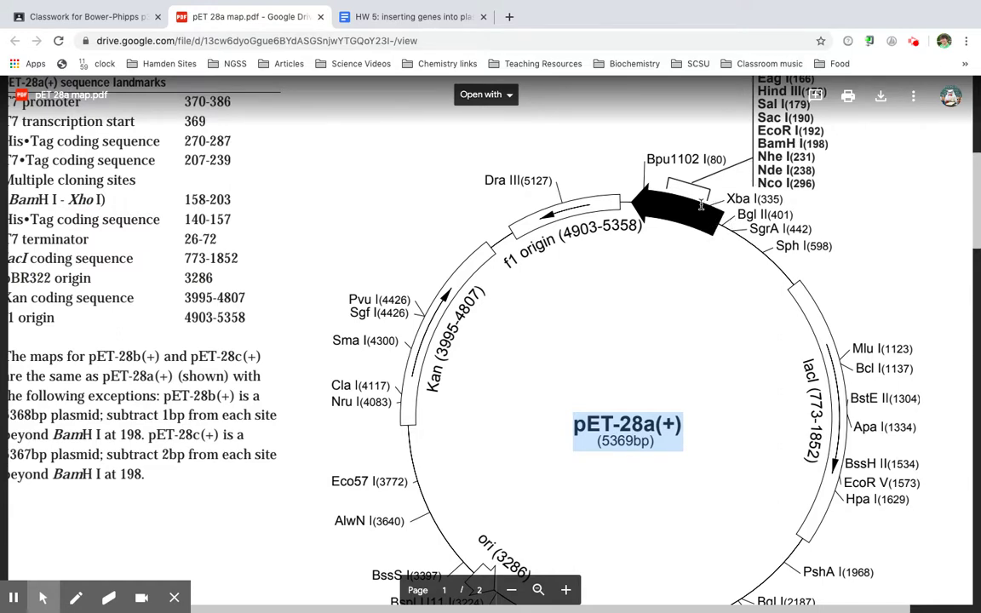
scroll(673, 332, "down", 4)
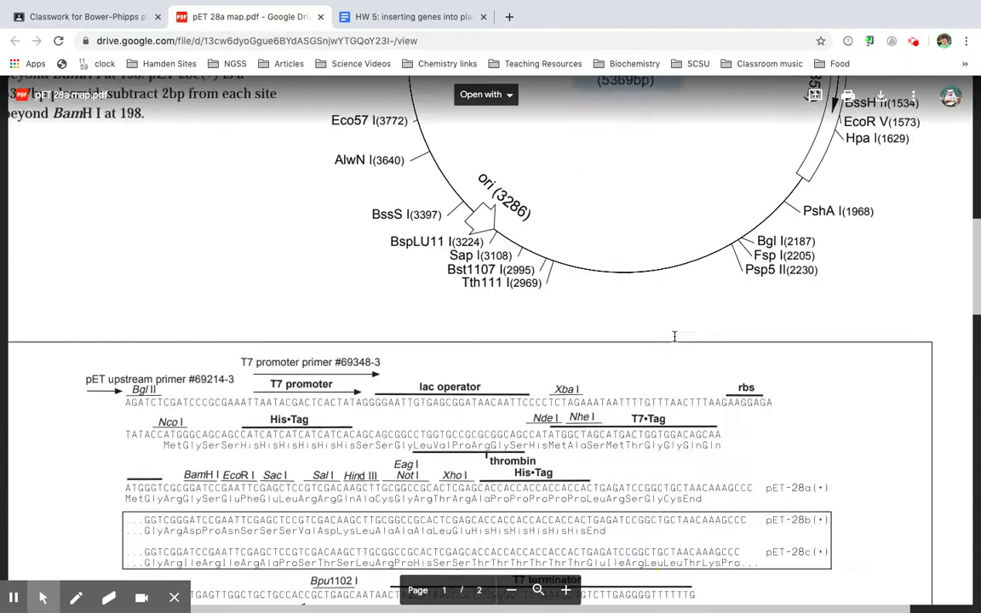
scroll(674, 337, "down", 2)
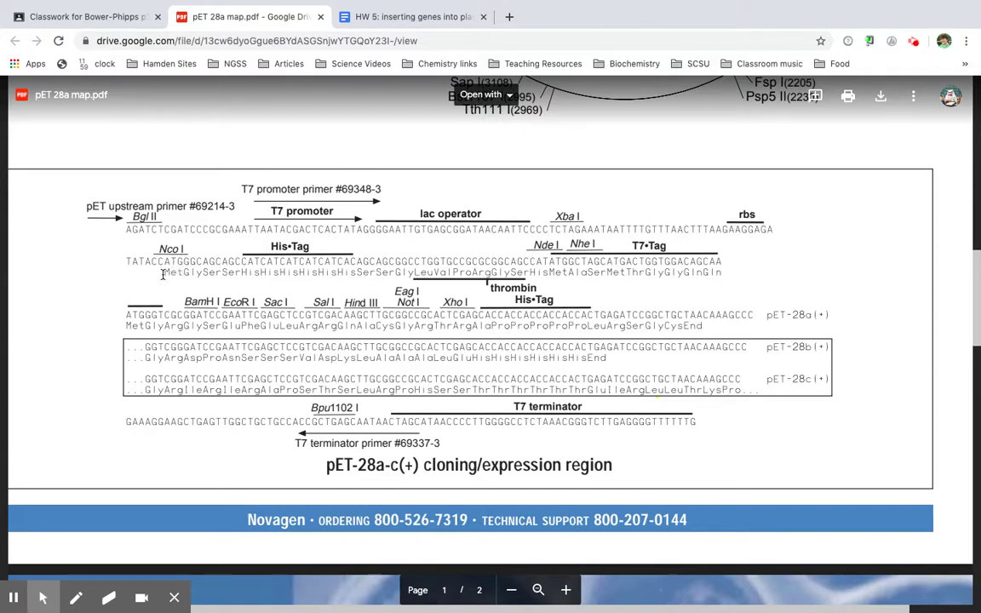
Compare the BamHI to XhoI cloning sites in the vector map's sequence with the abbreviated MCS sequence in the homework document
triple_click(163, 273)
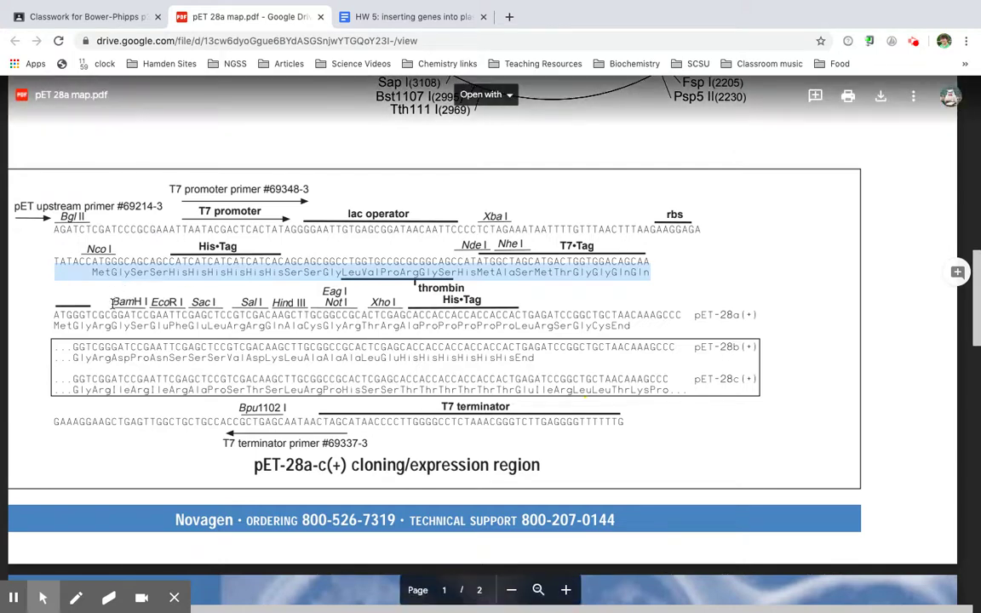
left_click_drag(120, 302, 161, 334)
left_click(118, 292)
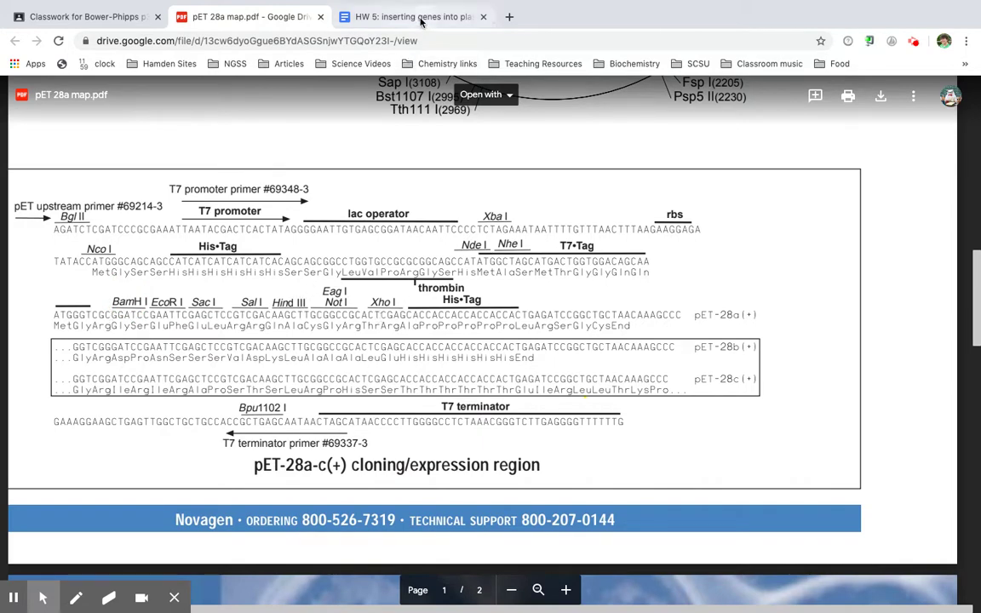
left_click(407, 17)
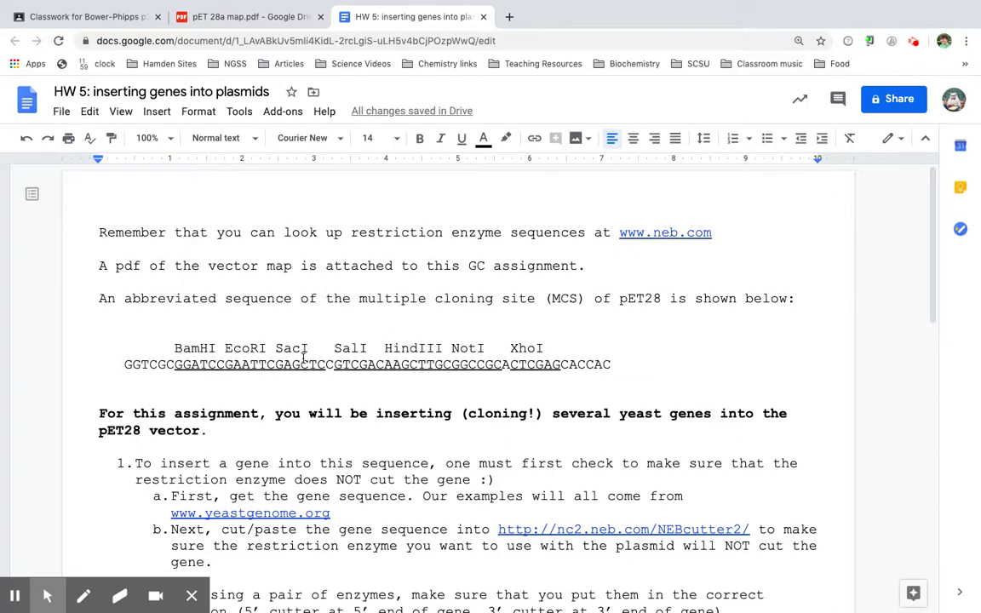
left_click(240, 17)
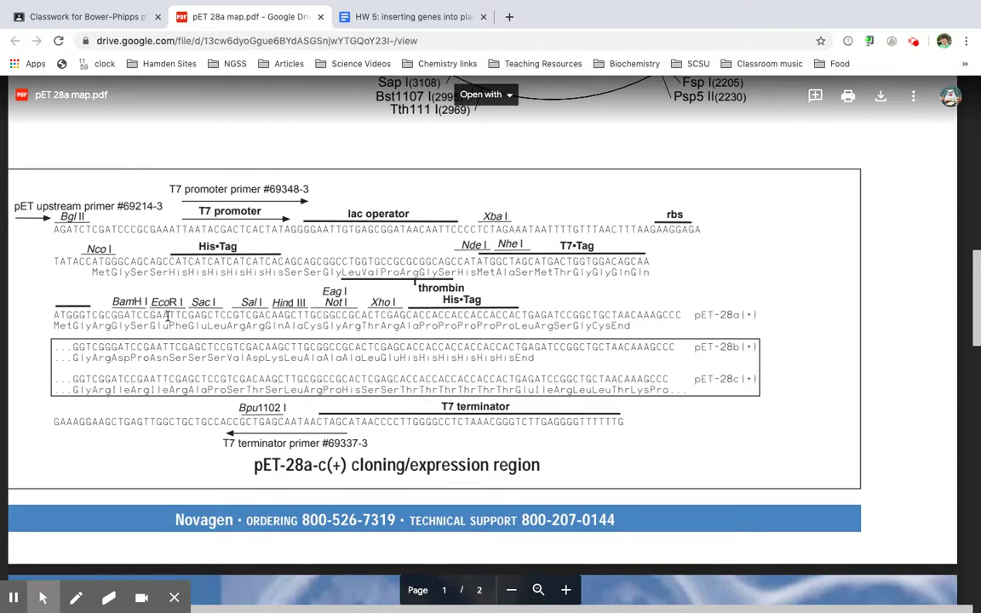
left_click(333, 16)
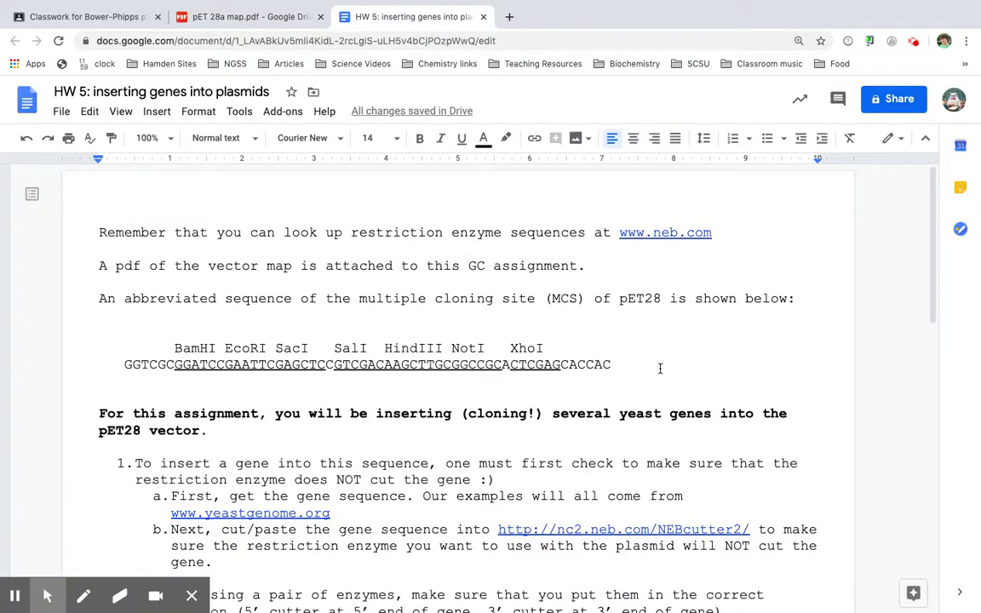
scroll(660, 368, "down", 3)
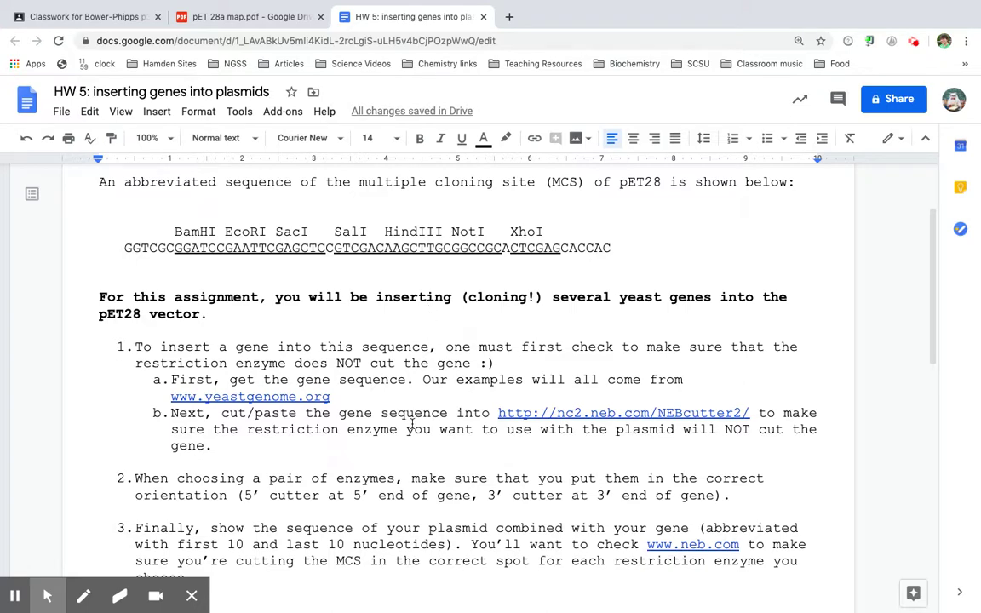
scroll(411, 423, "down", 5)
scroll(411, 422, "up", 5)
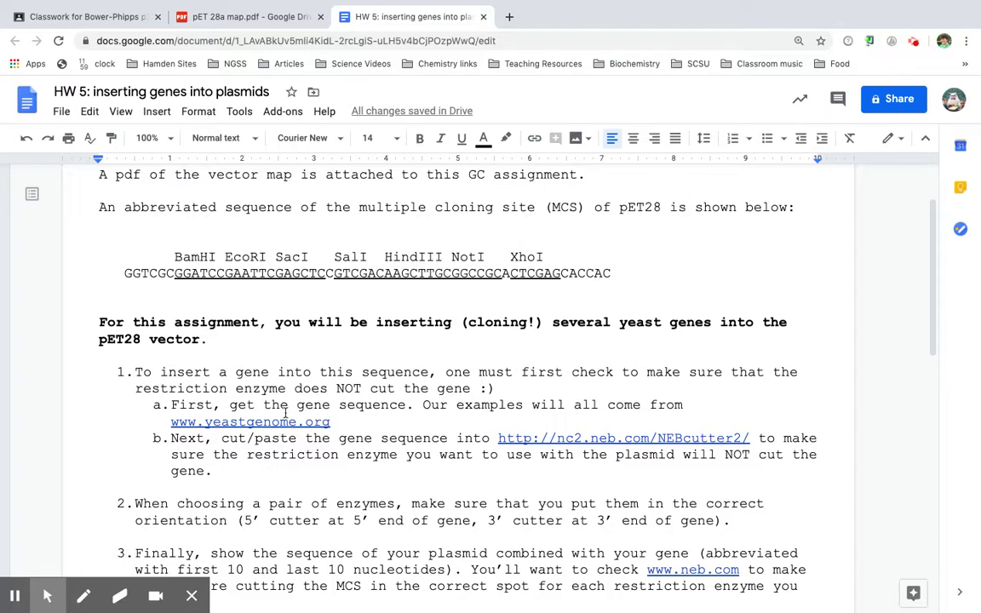
left_click(277, 423)
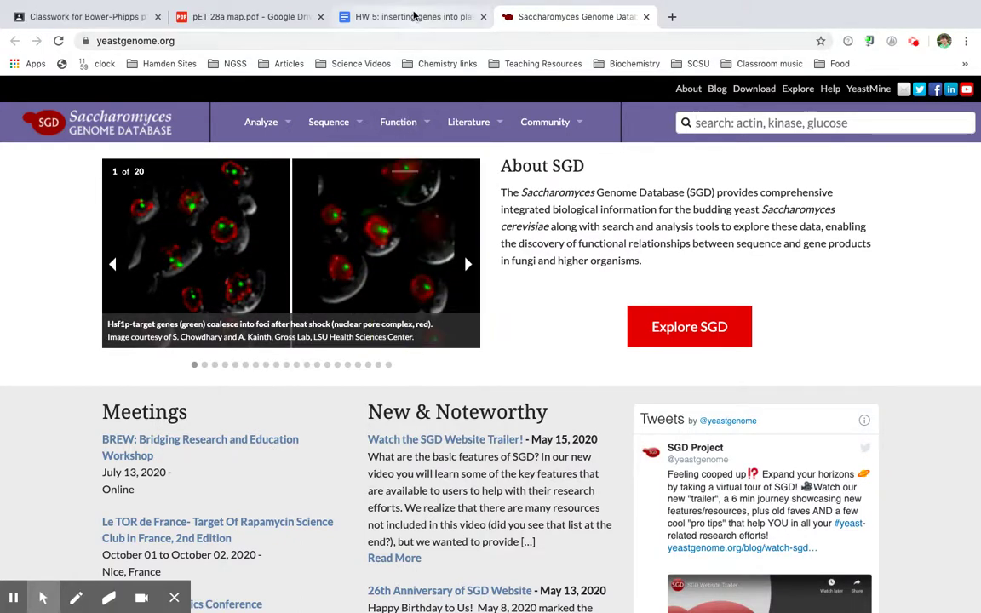
Check the example gene named in the homework document and search the Saccharomyces Genome Database for kin4
left_click(413, 16)
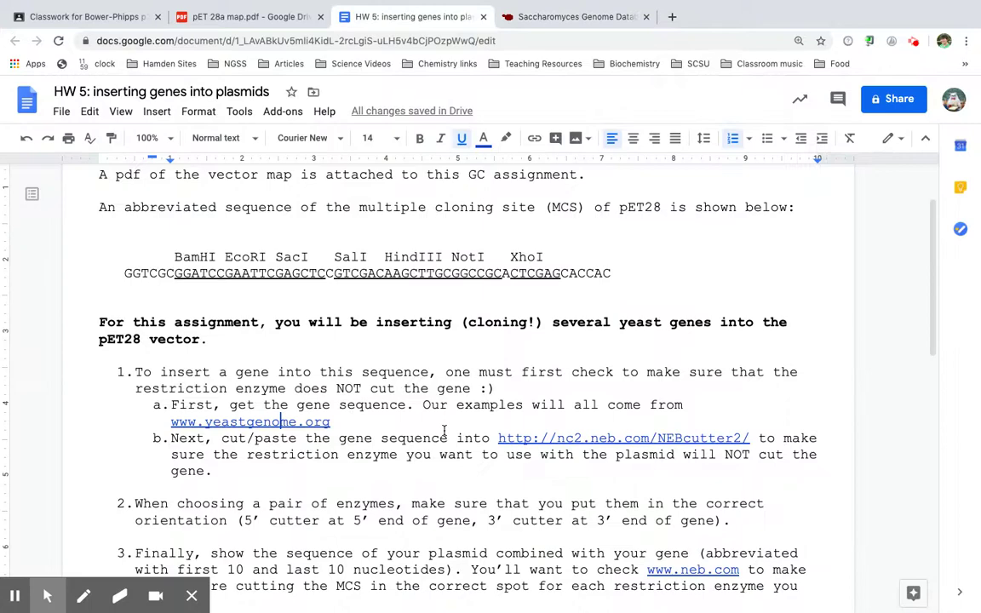
scroll(444, 431, "down", 10)
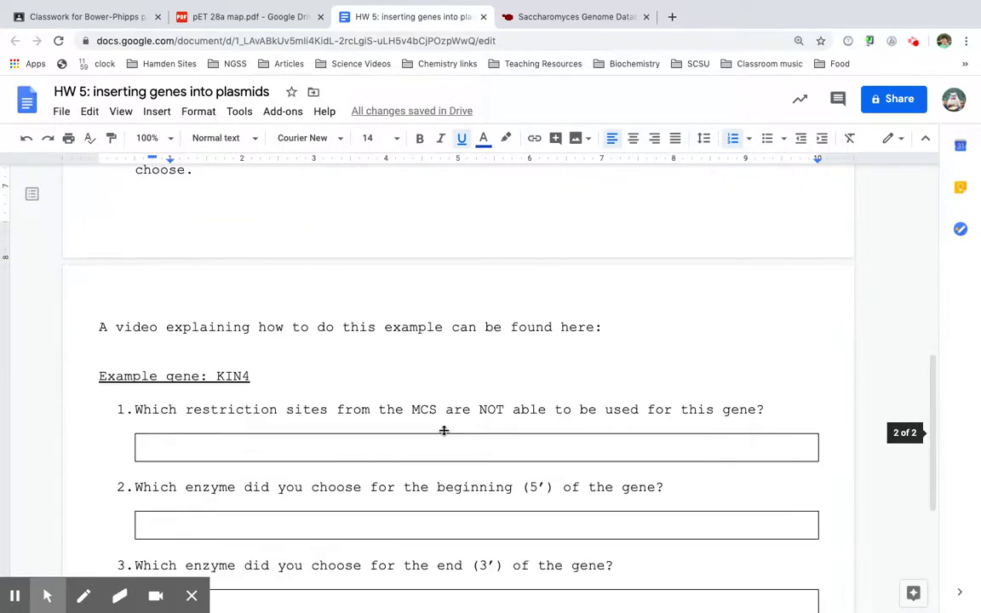
left_click(577, 17)
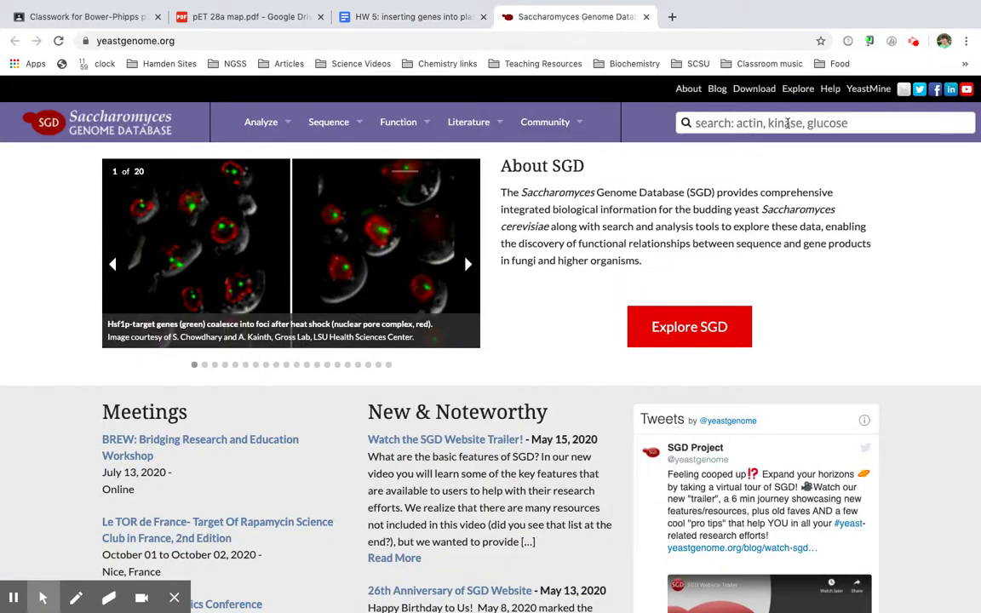
left_click(813, 122)
type("kin4")
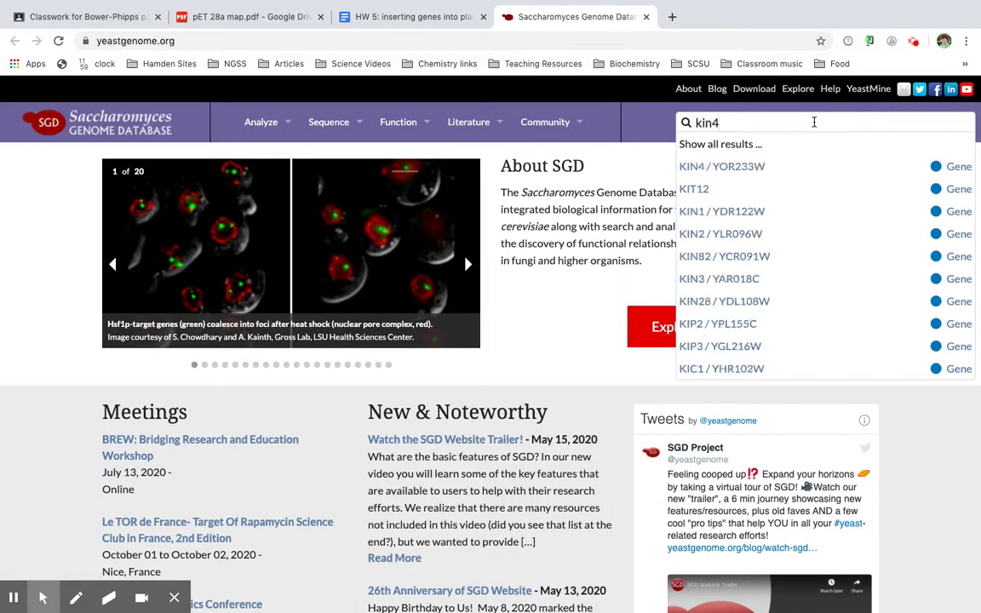
key("Return")
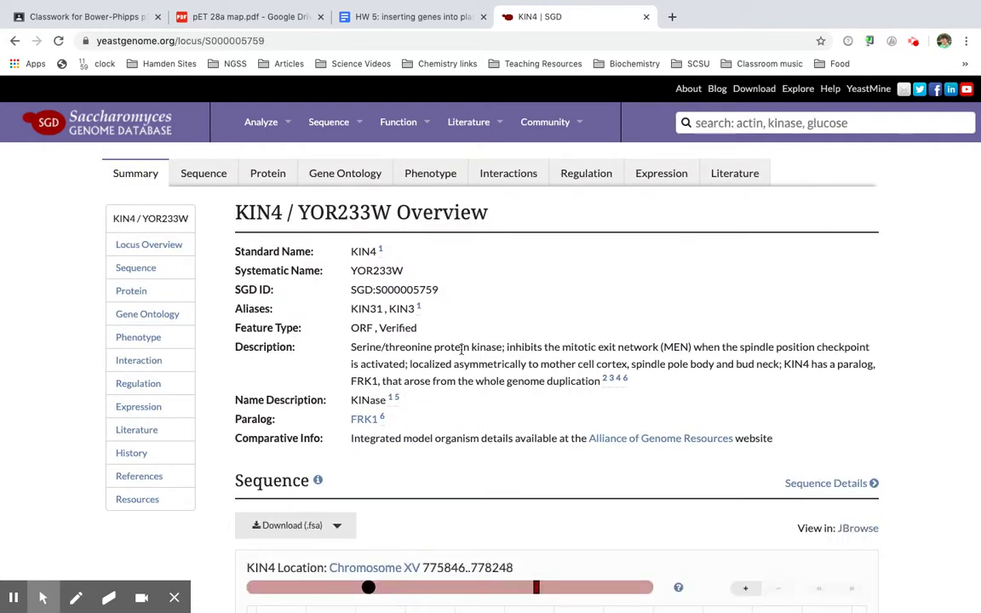
Open the KIN4 gene's sequence details and show the S288C genomic DNA sequence
left_click(218, 174)
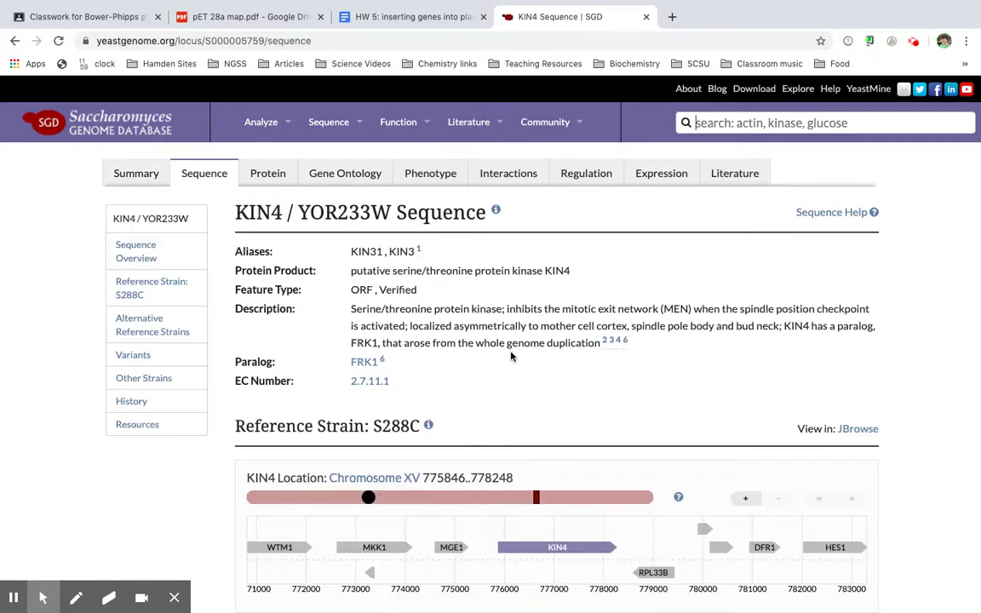
scroll(511, 356, "down", 10)
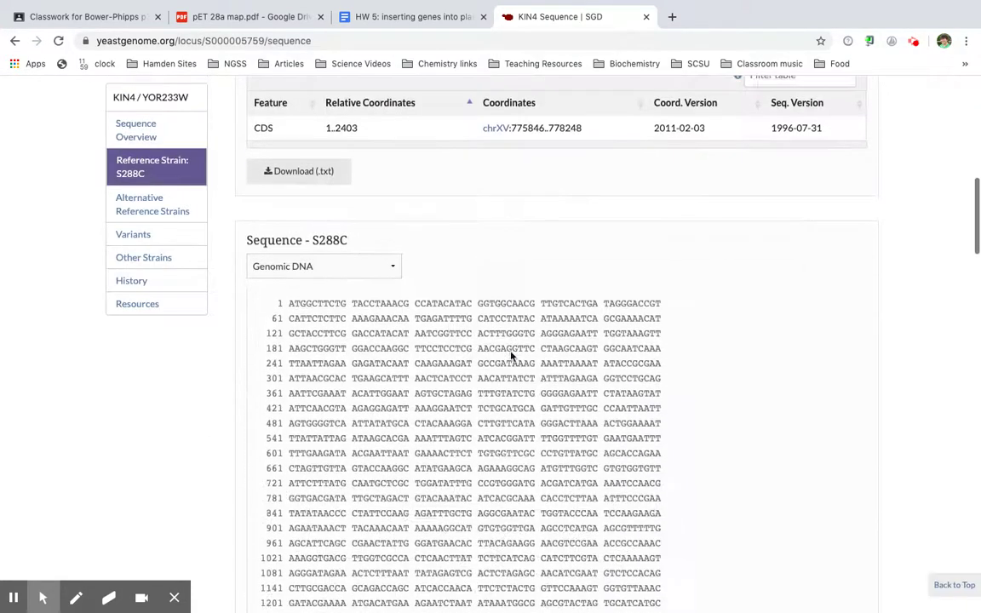
scroll(512, 356, "down", 1)
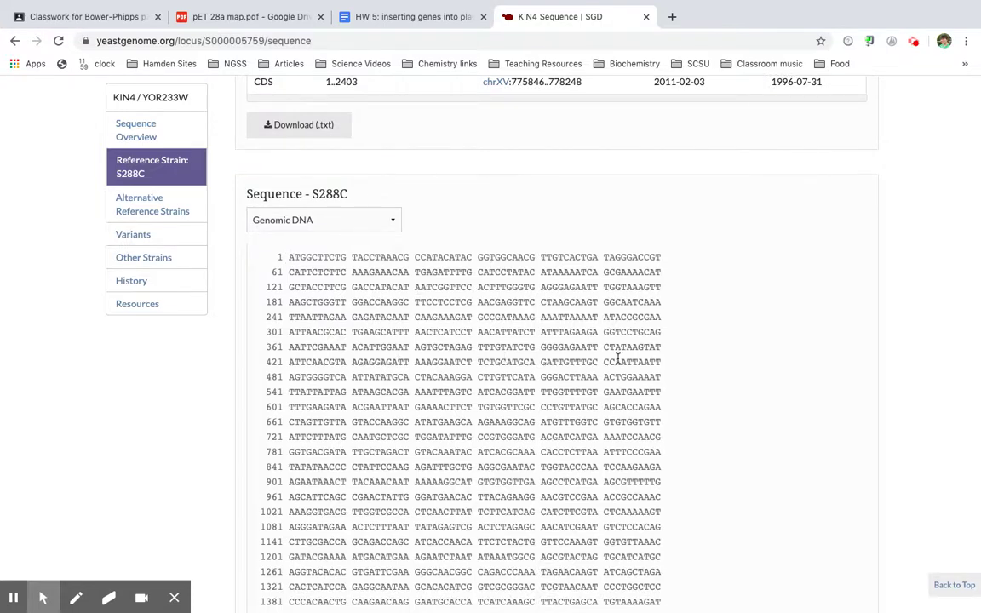
Compare the pET28 multiple cloning site enzymes in the homework document with the KIN4 genomic DNA sequence
left_click(416, 17)
scroll(441, 440, "up", 10)
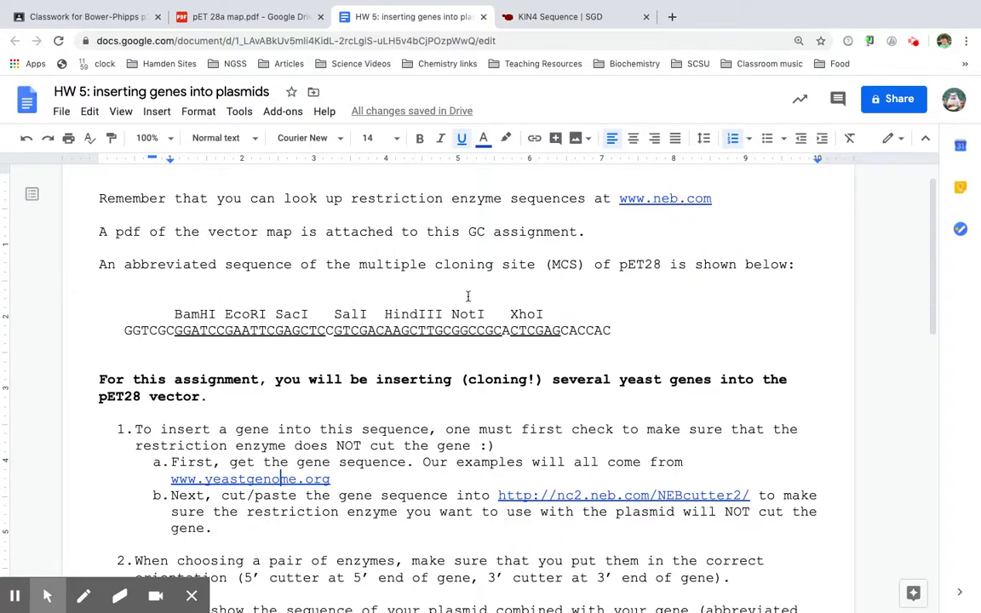
left_click(561, 16)
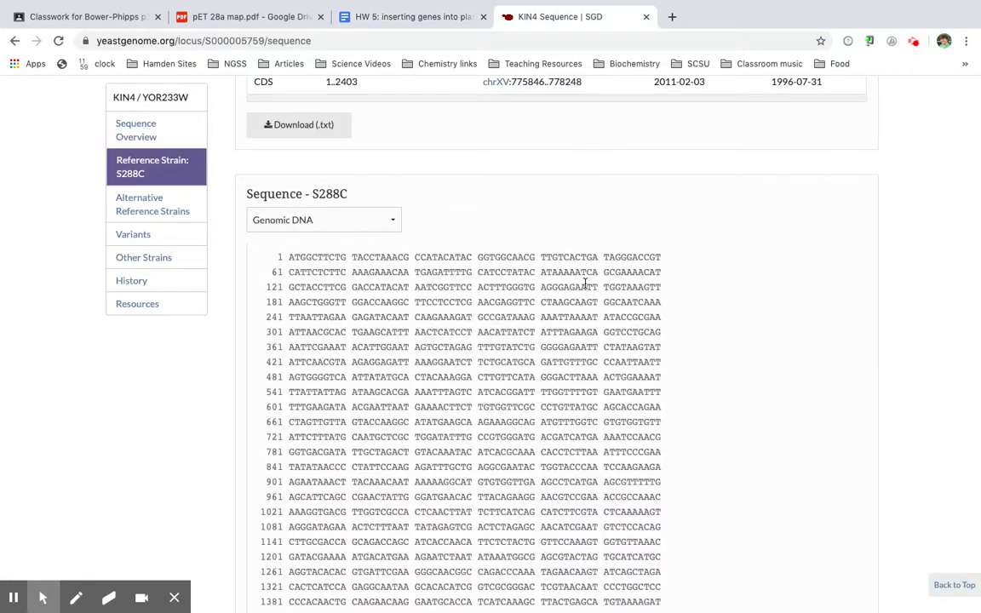
scroll(602, 387, "down", 1)
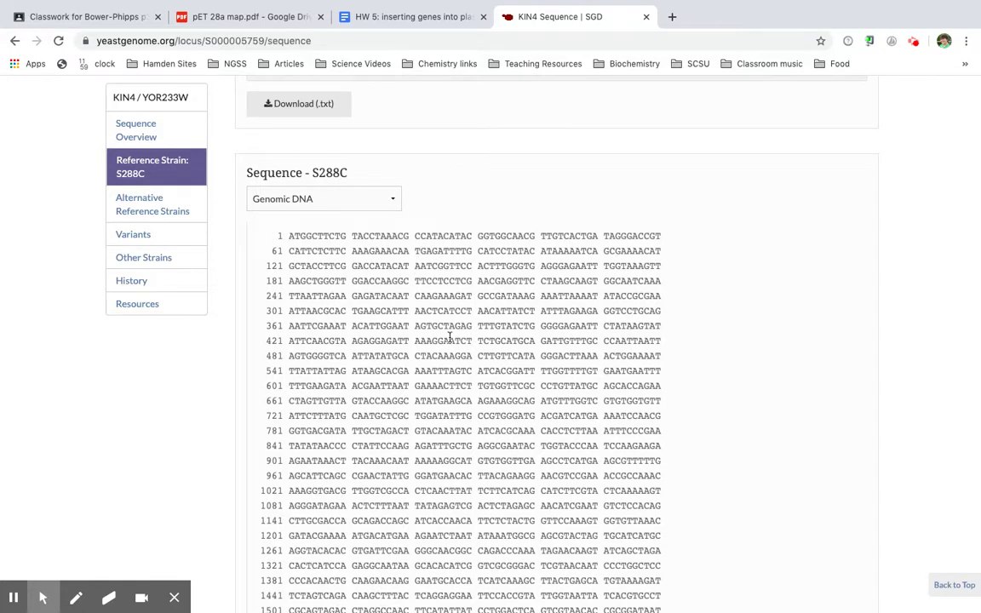
left_click(356, 17)
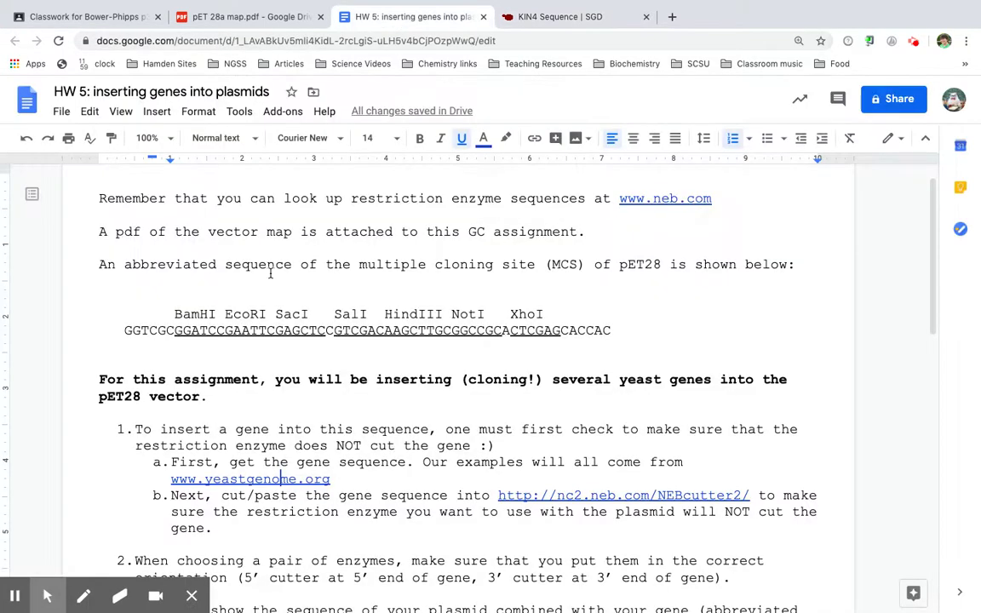
left_click(531, 18)
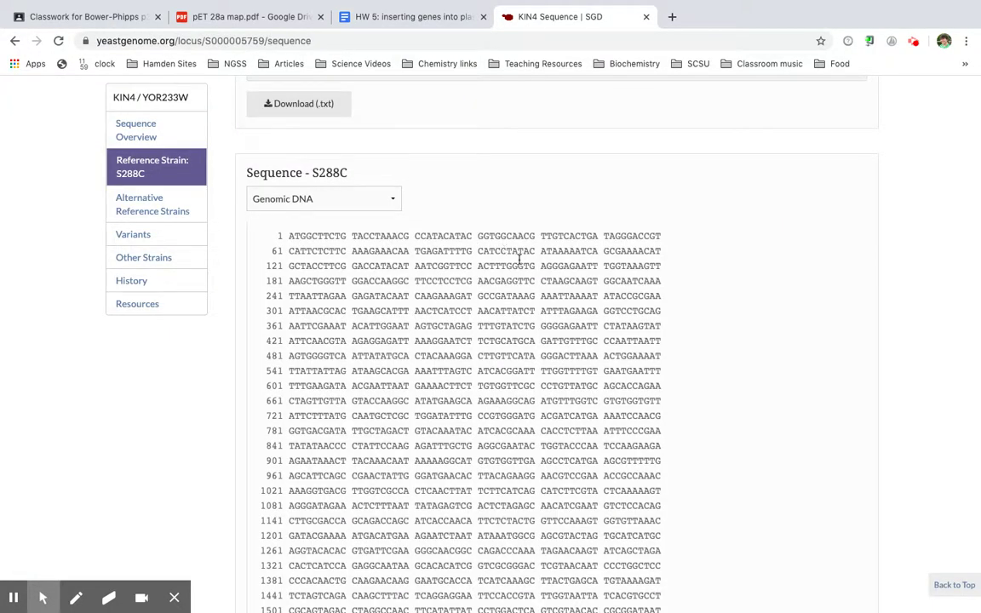
Open the NEBcutter site linked in instruction 1b of the HW 5 homework document
left_click(416, 19)
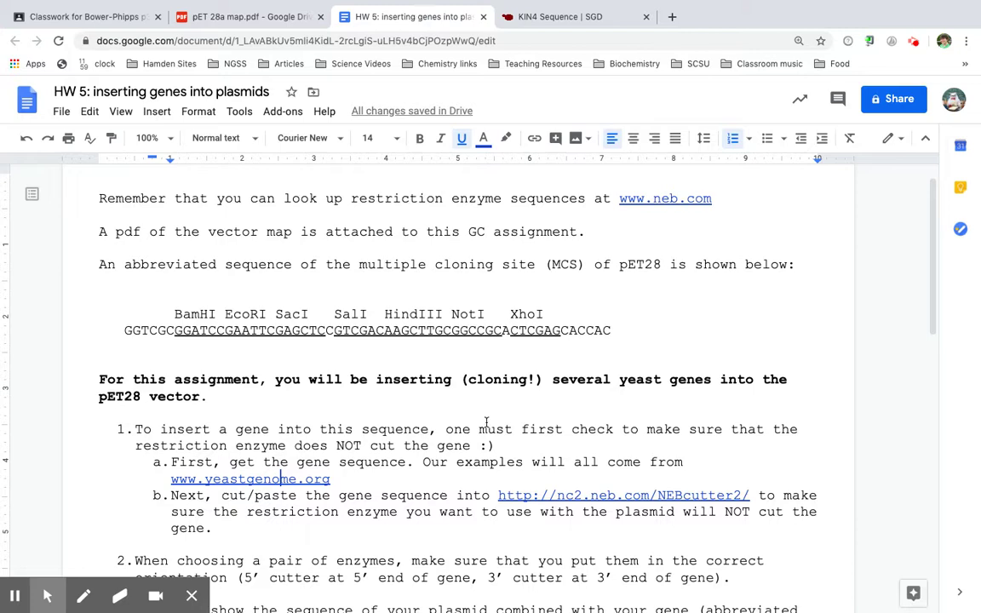
scroll(487, 422, "down", 2)
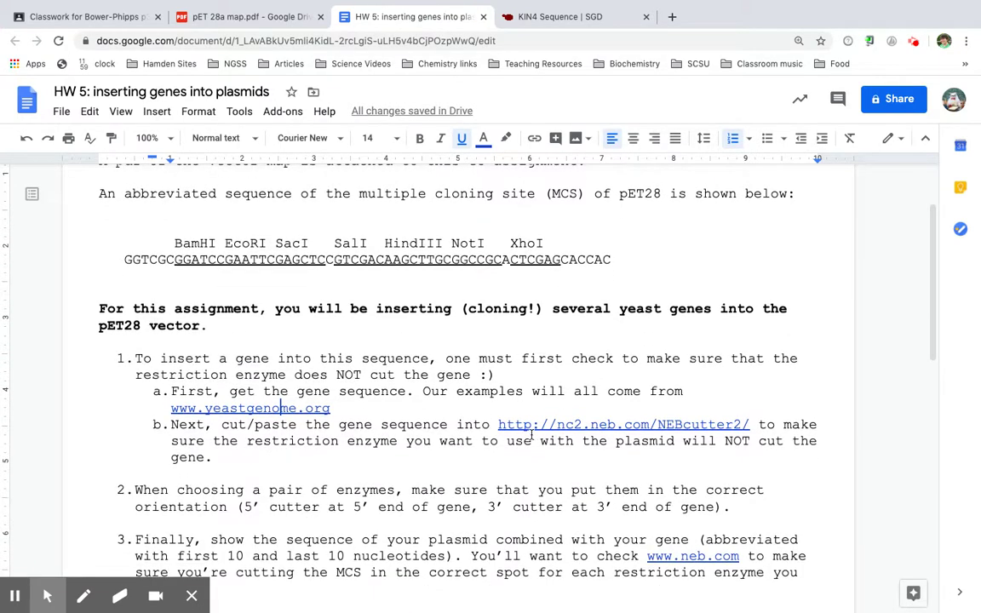
left_click(545, 424)
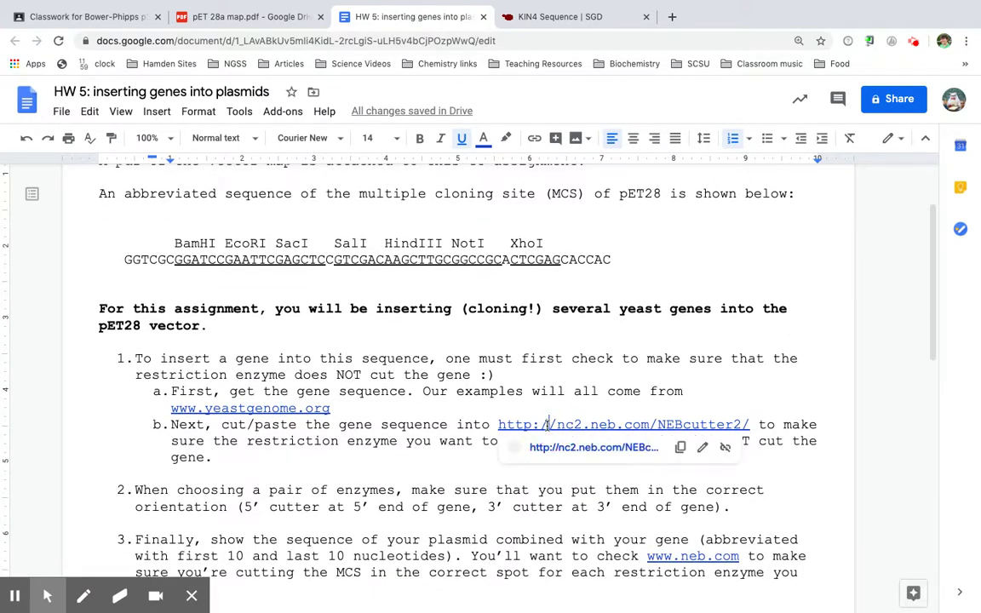
left_click(545, 399)
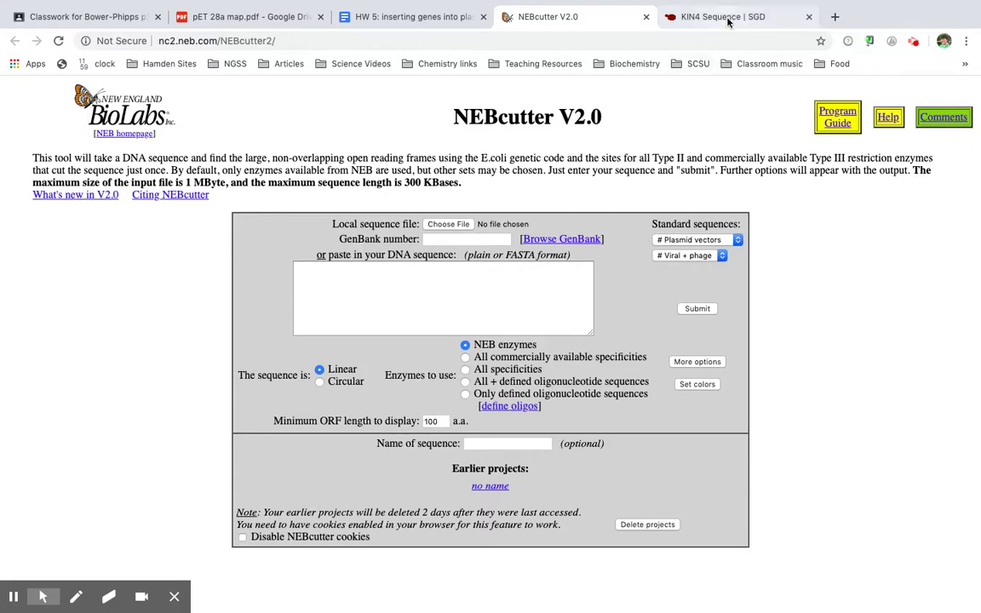
Copy the entire KIN4 genomic DNA sequence from SGD, paste it into NEBcutter as the DNA sequence and submit it
left_click(658, 17)
left_click_drag(286, 237, 315, 372)
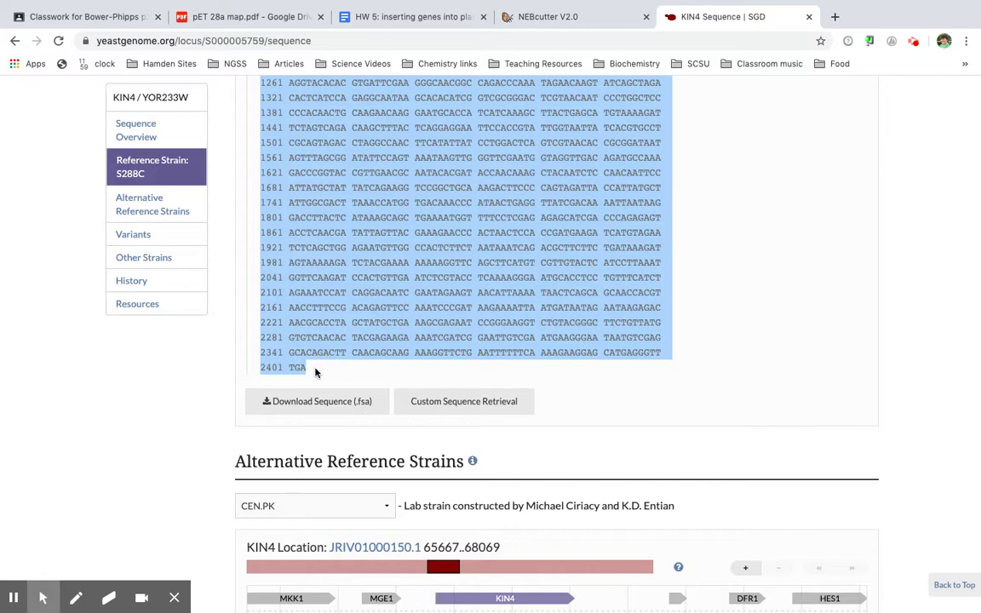
left_click(519, 17)
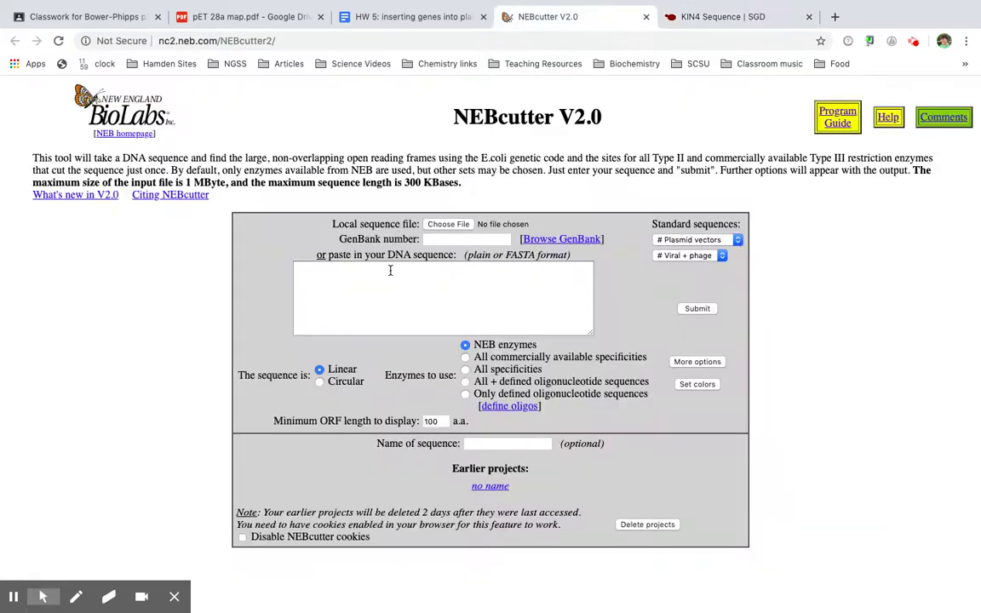
left_click(385, 297)
key("ctrl+v")
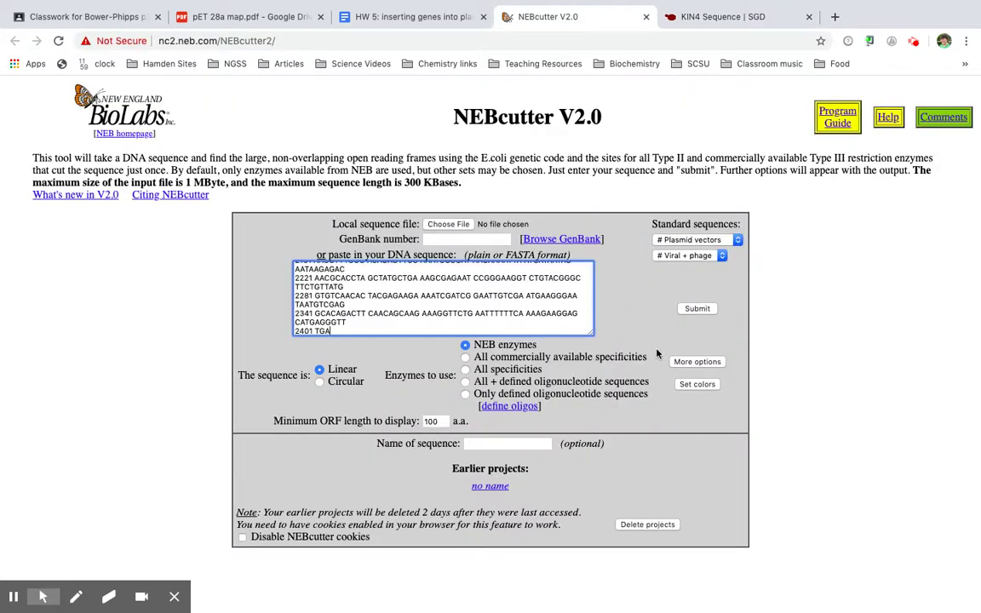
left_click(703, 312)
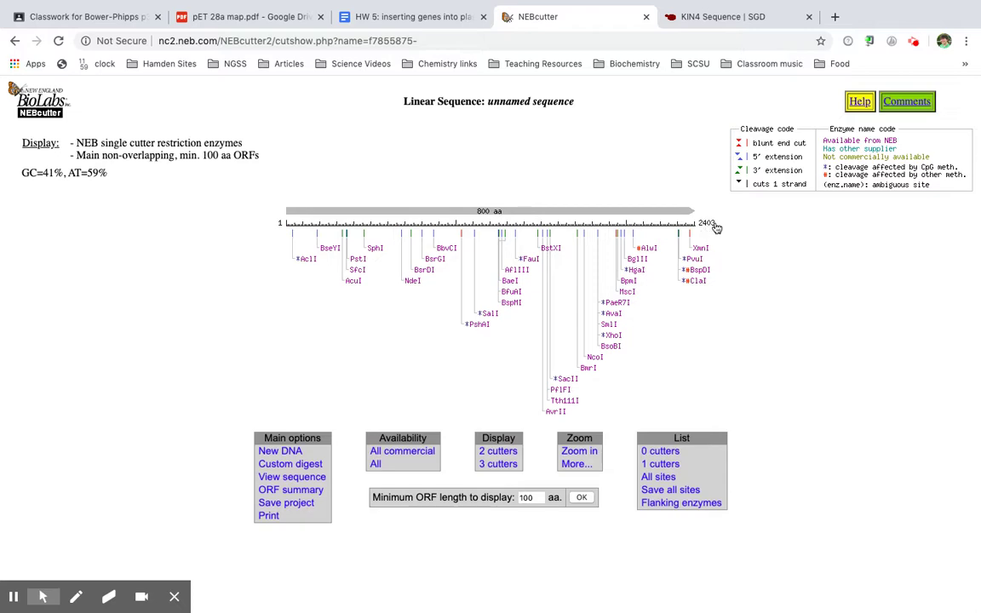
Compare the end of the KIN4 sequence on SGD with the sequence length on the NEBcutter map
left_click(719, 17)
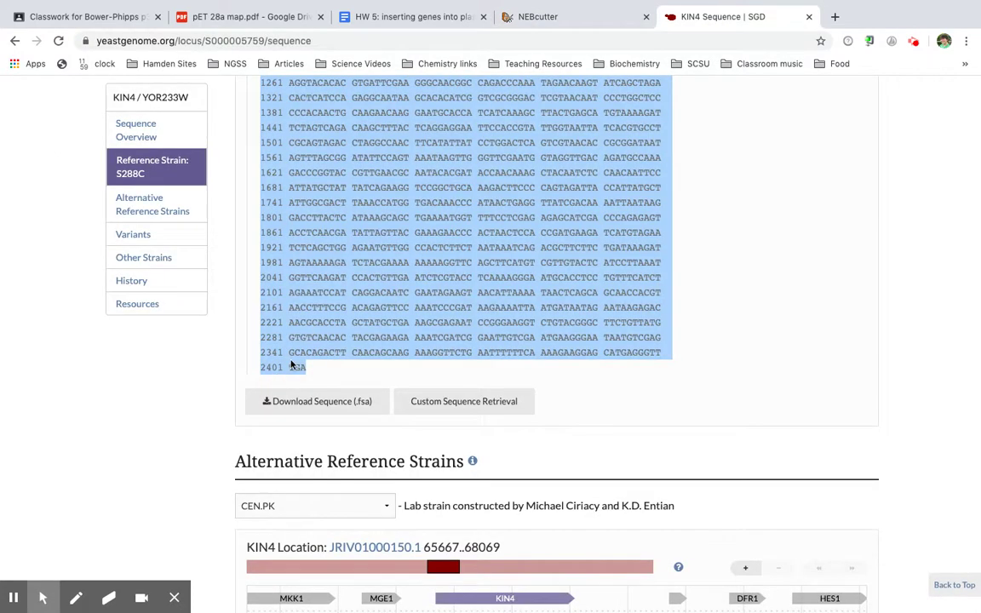
left_click(295, 367)
left_click(297, 368)
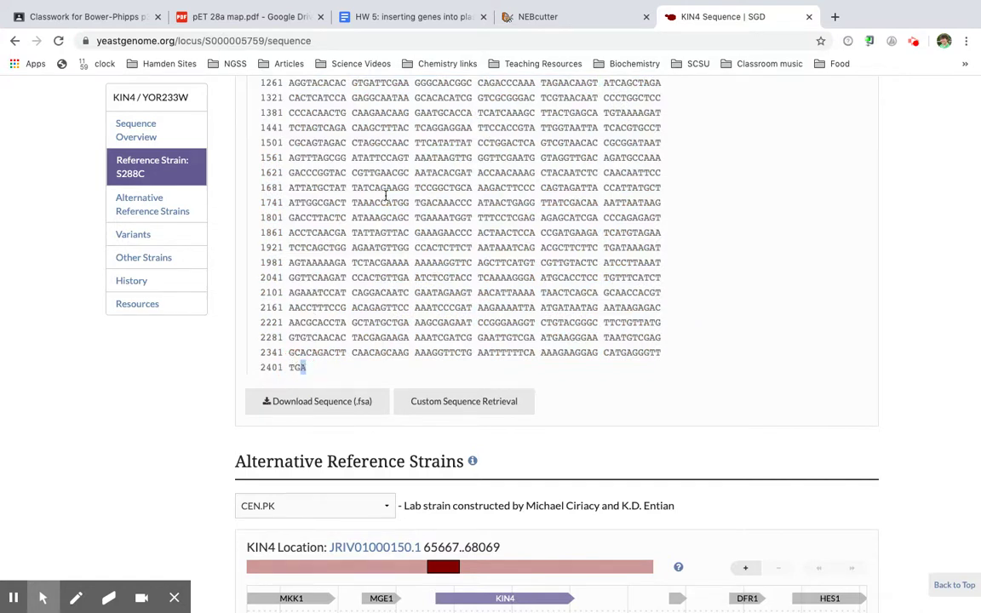
left_click(577, 18)
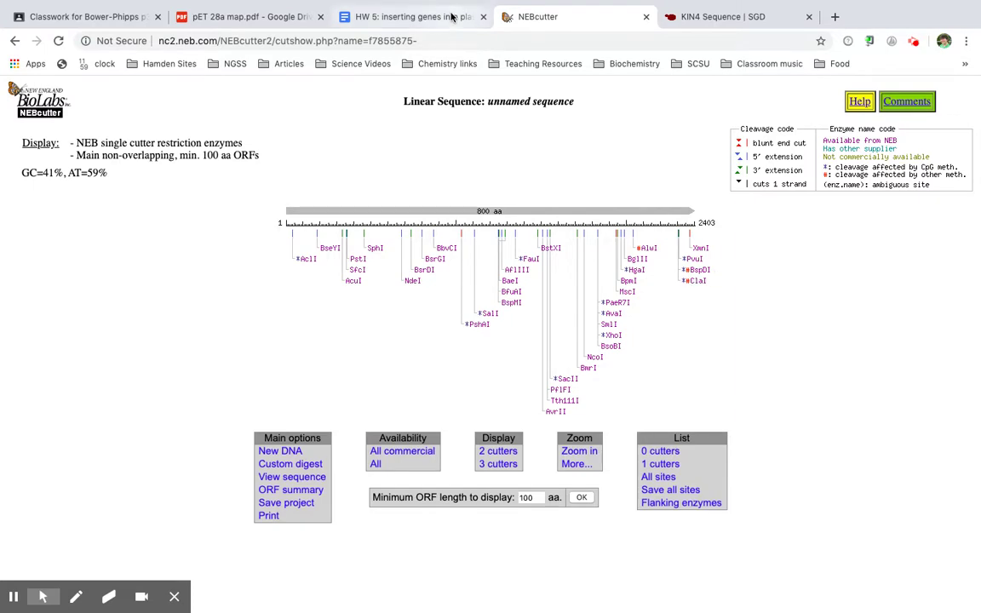
Check the homework's KIN4 question and pET28 cloning site enzymes, and list the 0 cutters for the submitted sequence in NEBcutter
left_click(409, 17)
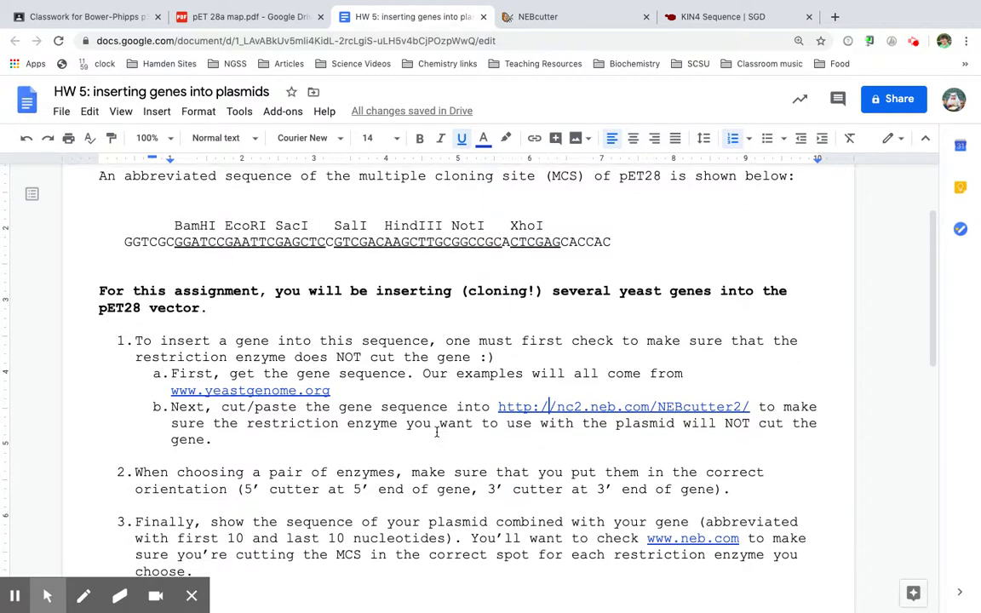
scroll(436, 430, "down", 10)
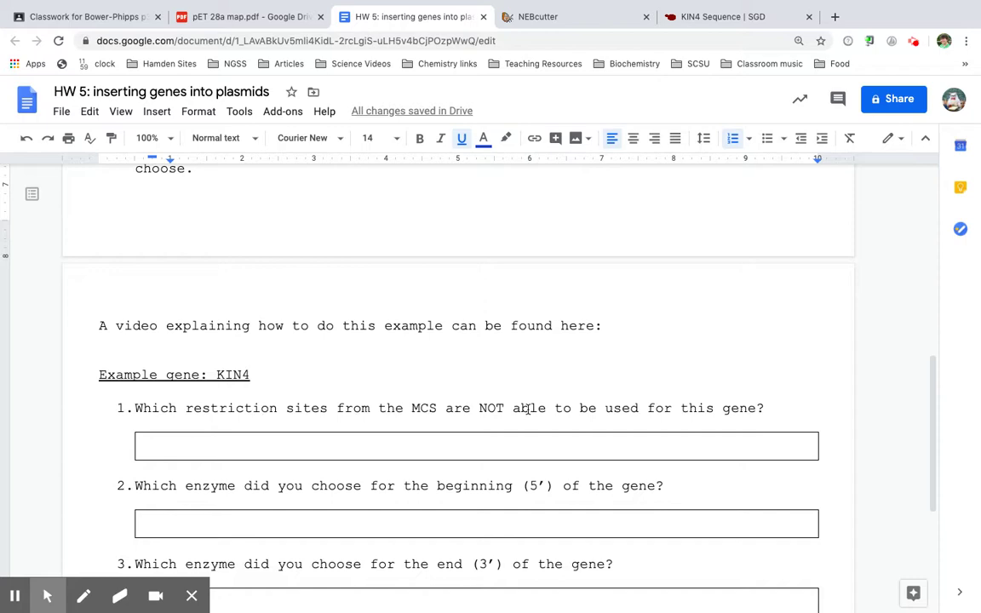
scroll(581, 350, "up", 8)
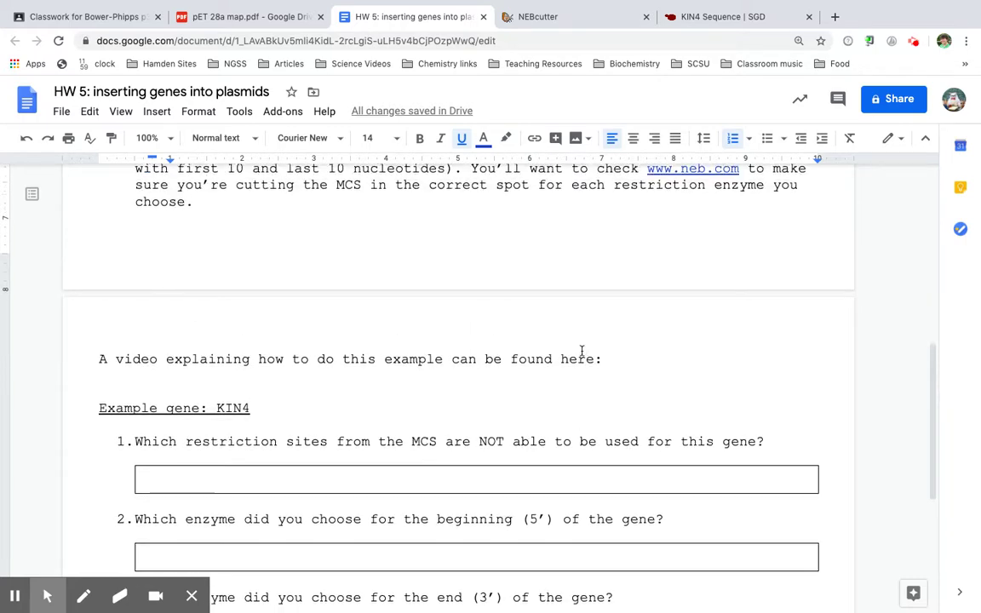
scroll(581, 350, "up", 4)
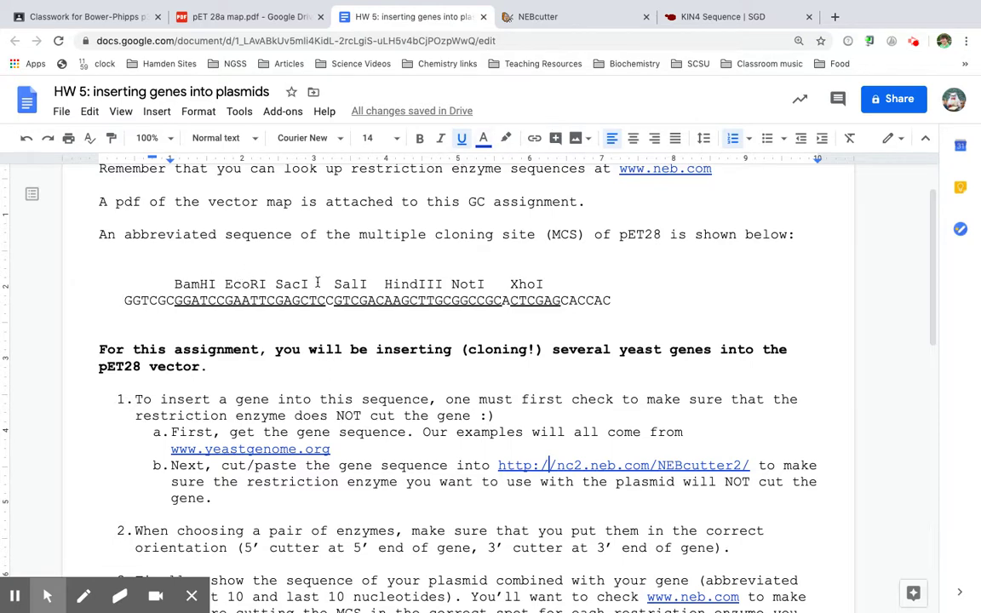
left_click(715, 16)
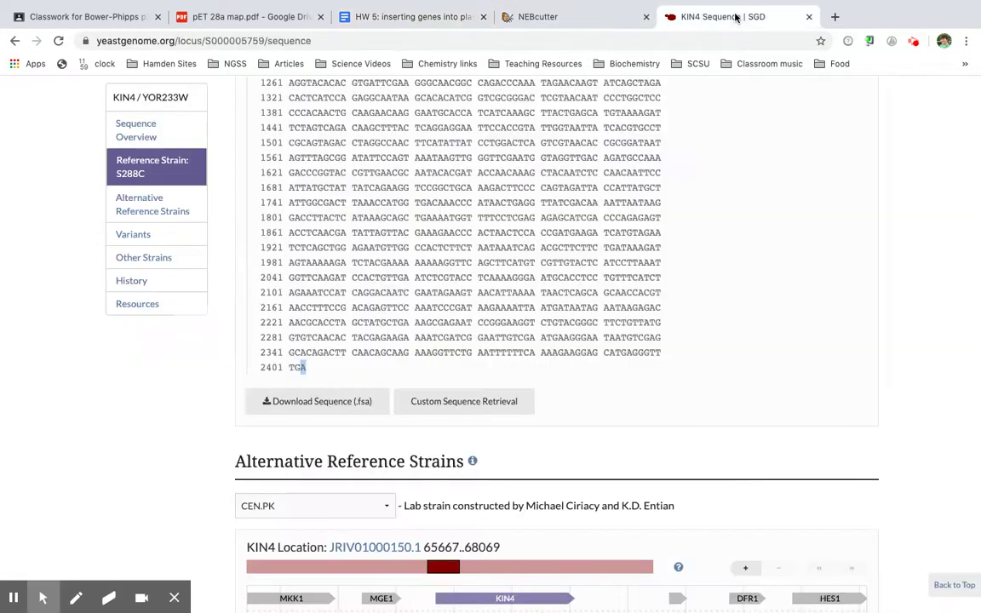
left_click(615, 14)
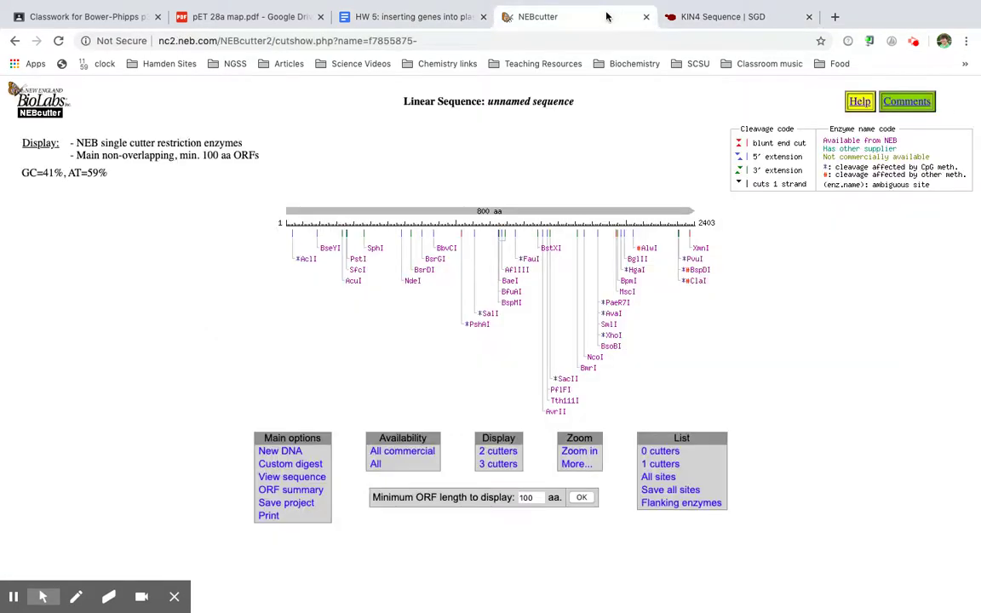
left_click(663, 450)
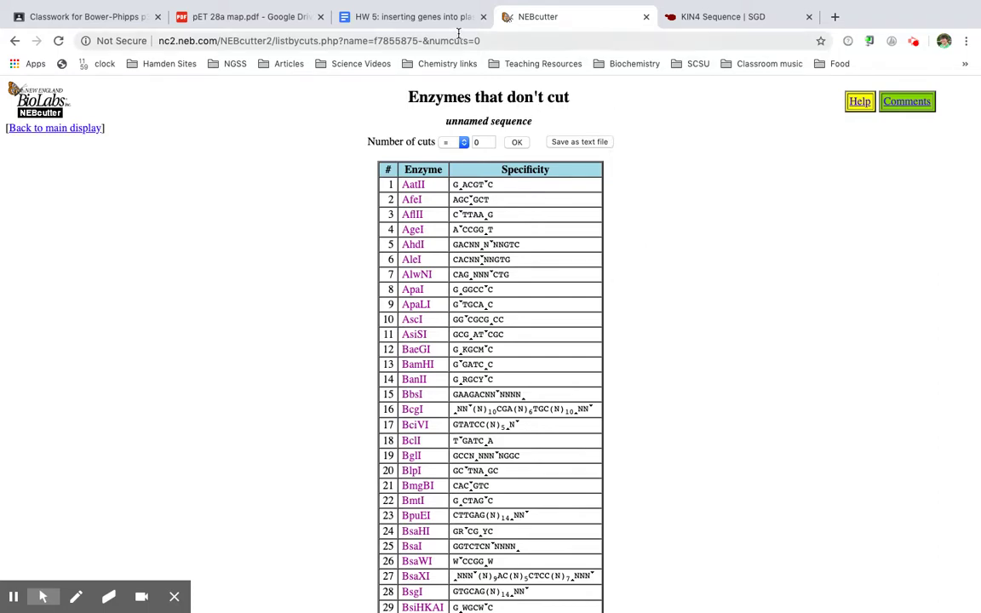
Look up BamHI in the non-cutting enzyme list and enter BamHI under "Enzyme CAN be used" in the homework's KIN4 table
left_click(410, 19)
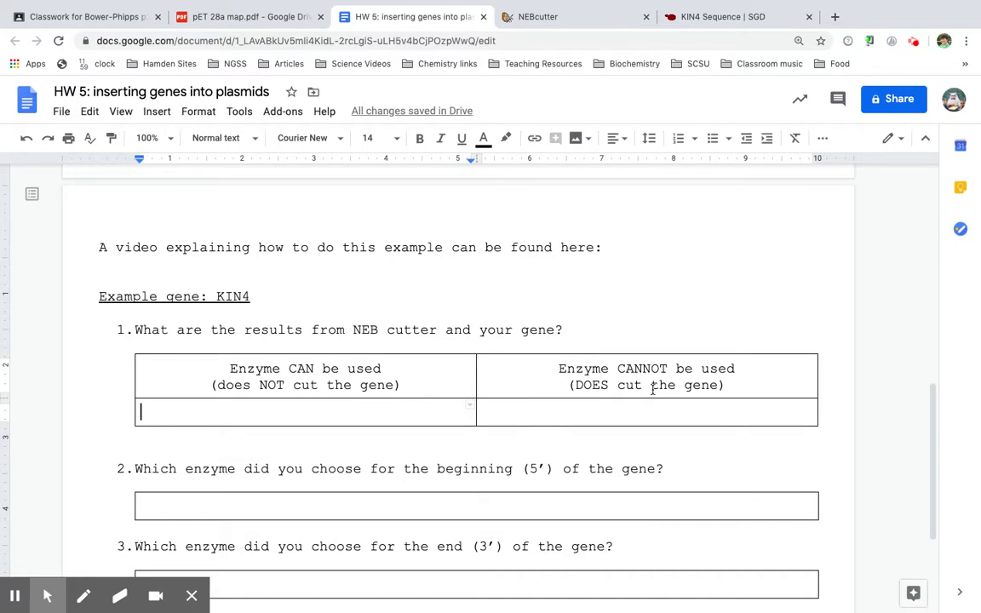
scroll(447, 331, "up", 10)
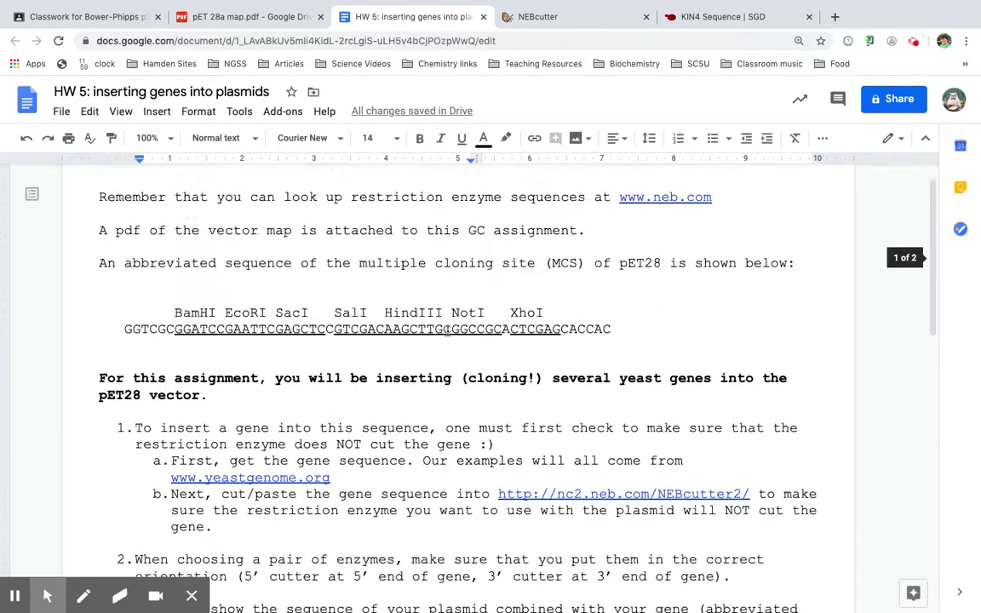
left_click(579, 21)
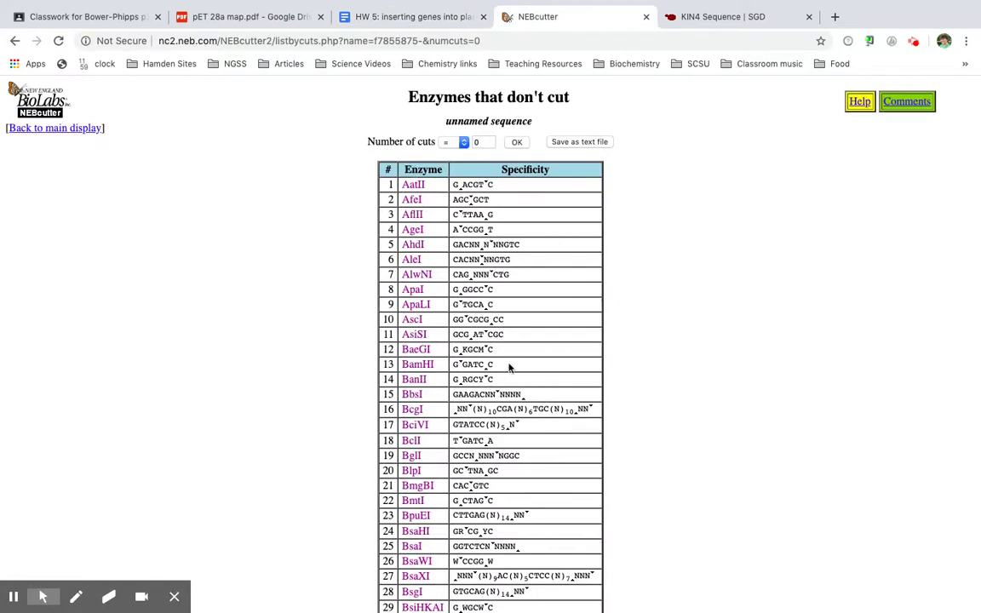
left_click(451, 364)
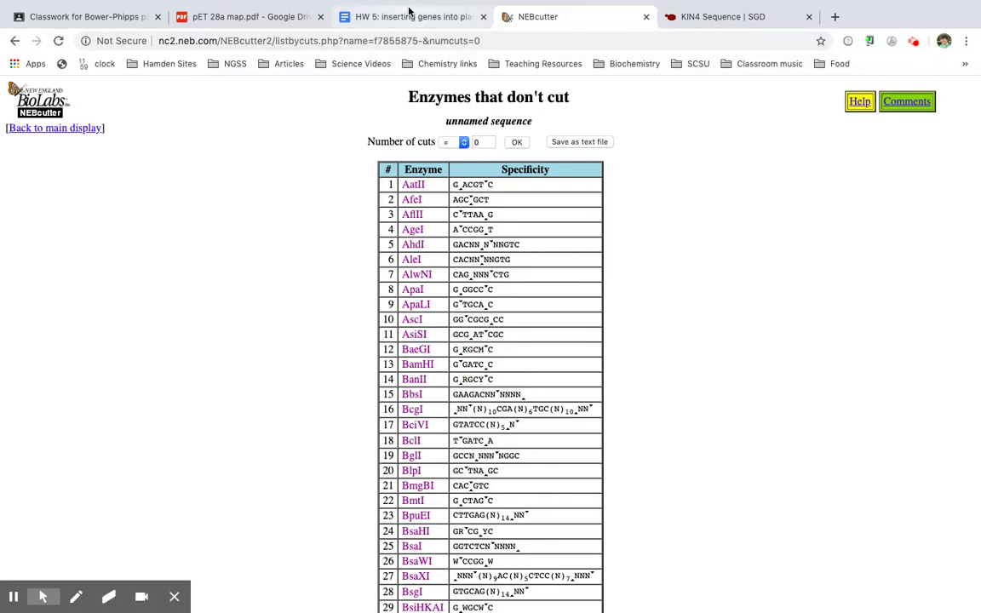
left_click(371, 12)
scroll(399, 323, "down", 7)
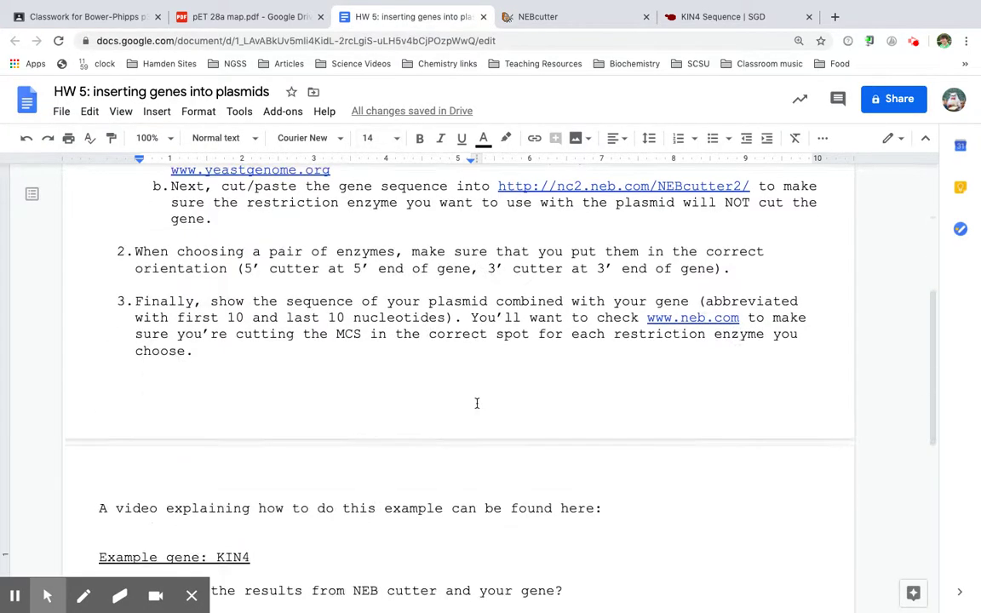
left_click(387, 410)
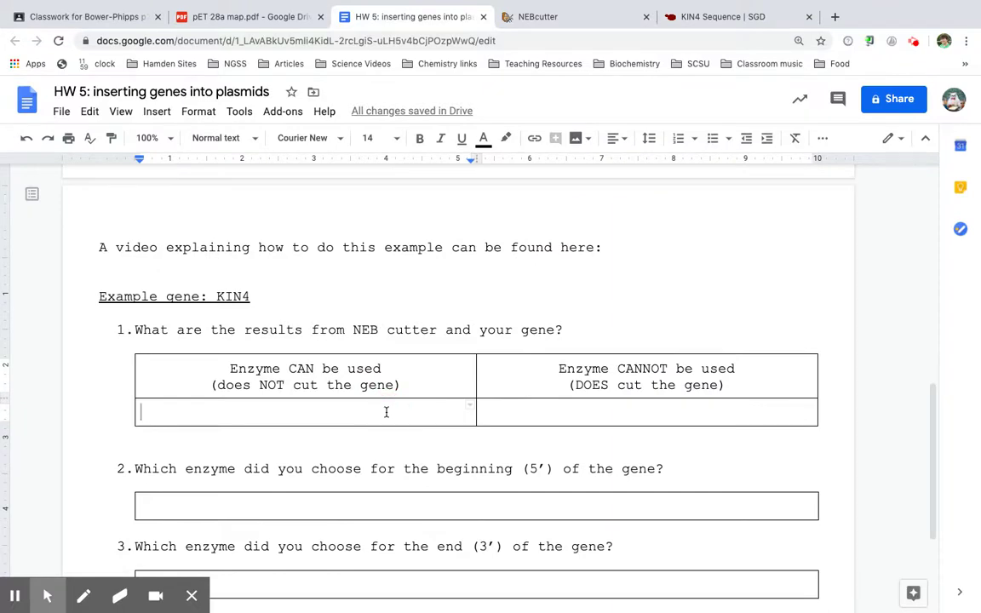
type("BamHI")
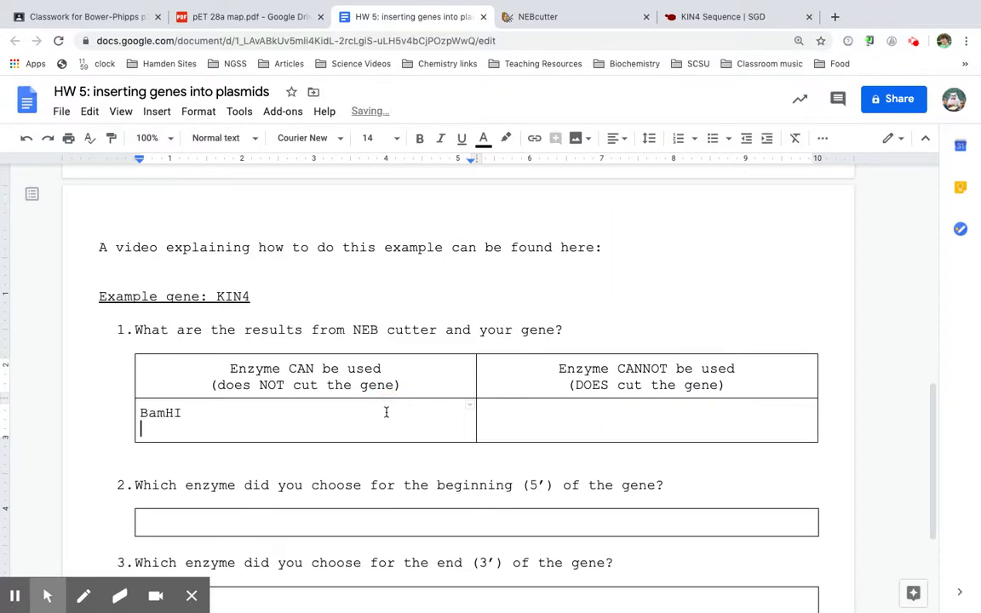
Check the non-cutting enzyme list for EcoRI and enter EcoRI under "Enzyme CANNOT be used" in the KIN4 table
scroll(358, 348, "up", 7)
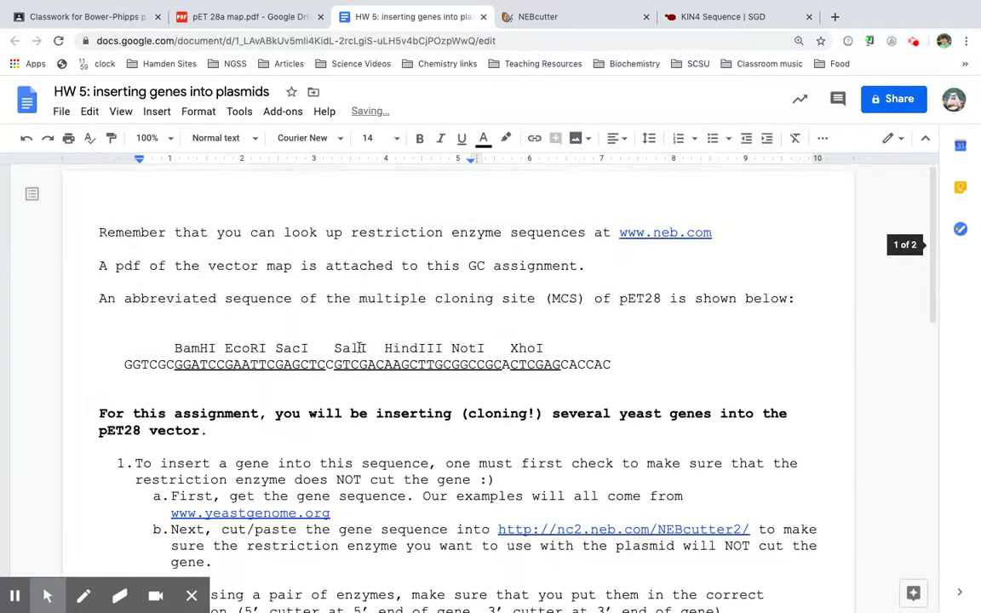
left_click(537, 16)
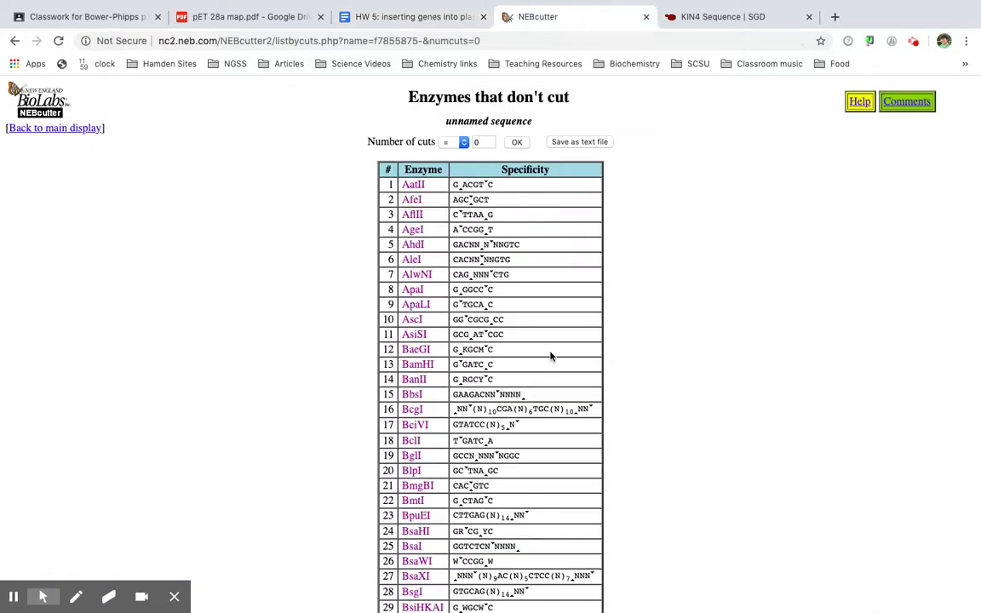
scroll(551, 357, "down", 5)
scroll(551, 357, "down", 3)
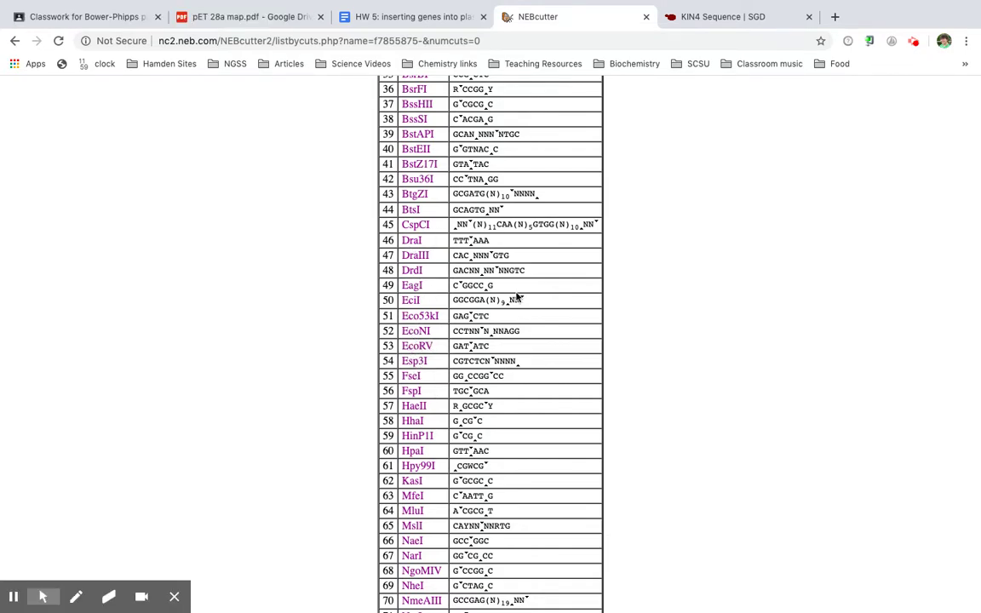
scroll(517, 296, "up", 10)
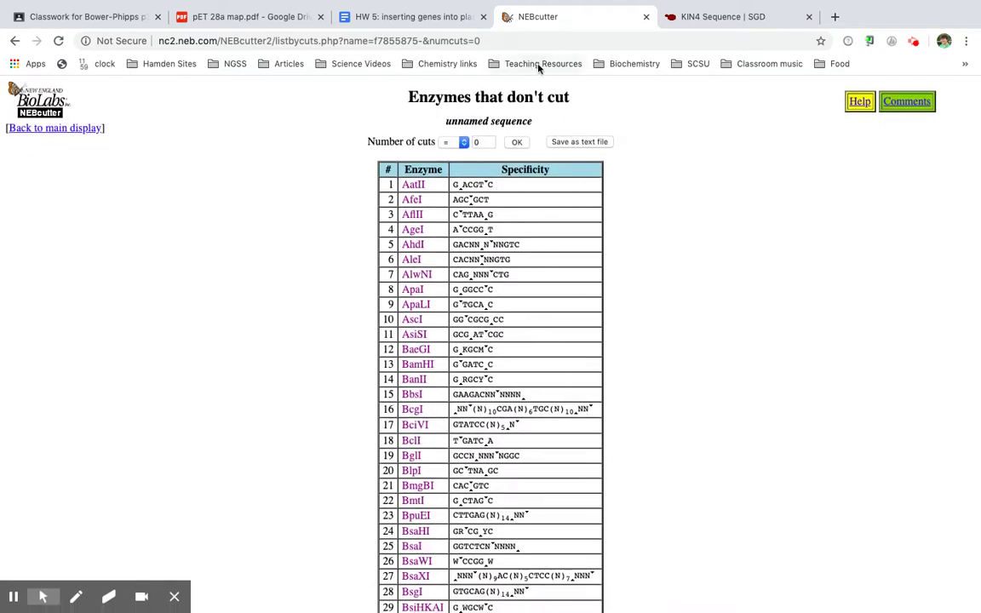
left_click(409, 18)
scroll(588, 415, "down", 5)
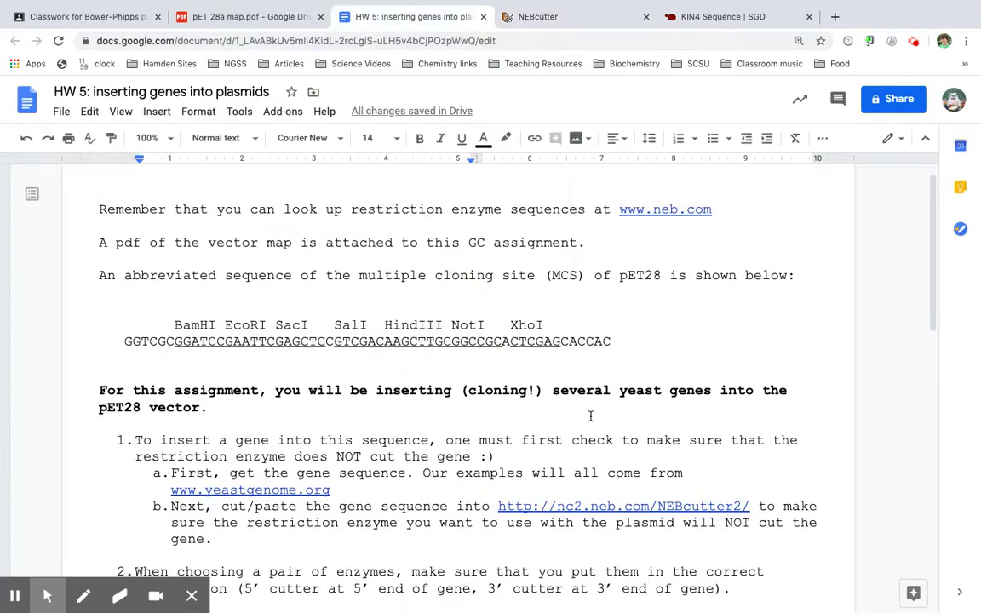
scroll(590, 416, "down", 5)
left_click(609, 327)
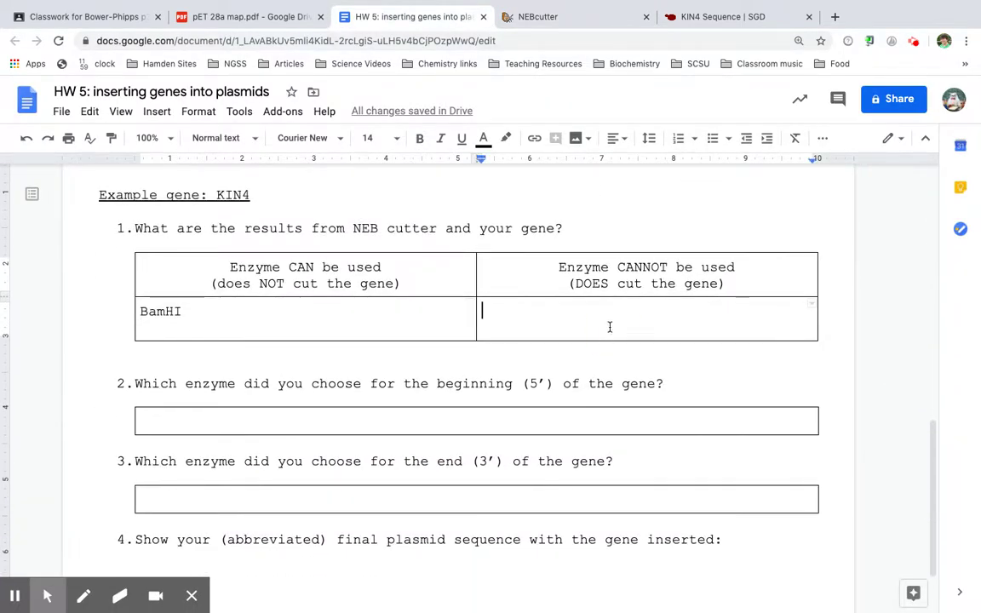
type("EcoRI")
key("Return")
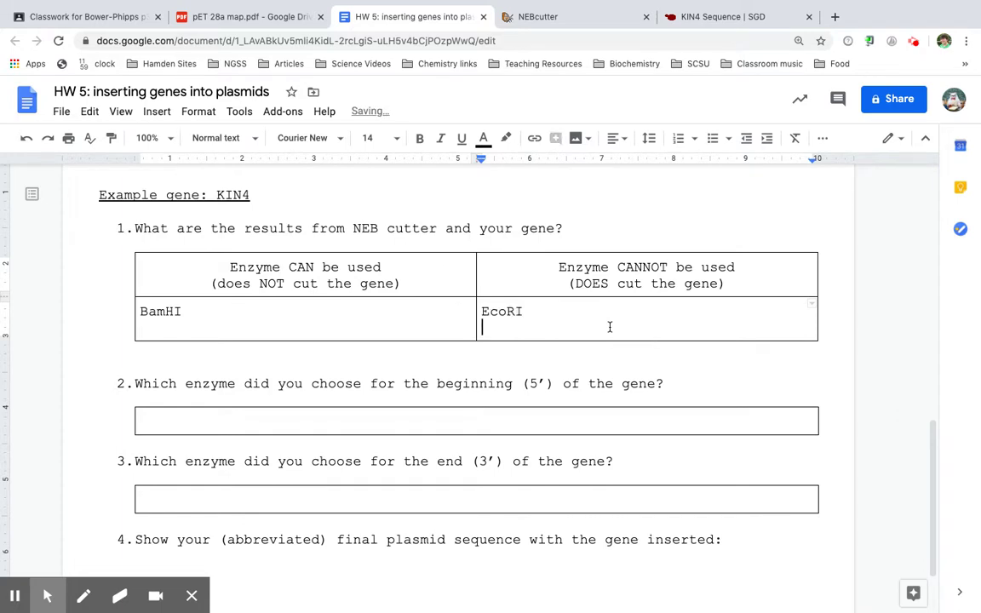
Look up SacI in the non-cutting enzyme list and enter SacI under "Enzyme CAN be used" in the homework's KIN4 table
scroll(532, 331, "up", 10)
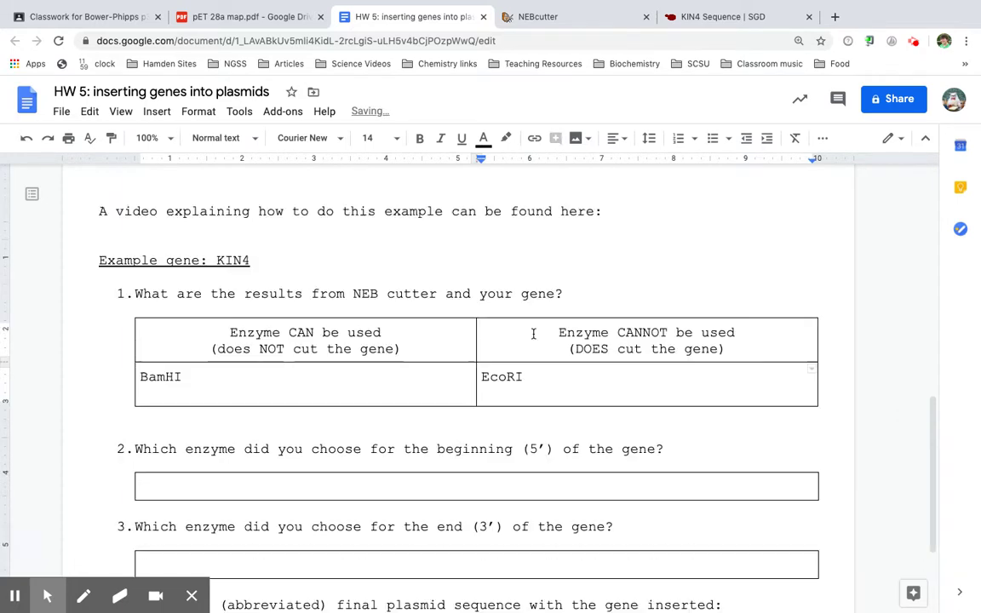
left_click(557, 17)
scroll(532, 309, "down", 15)
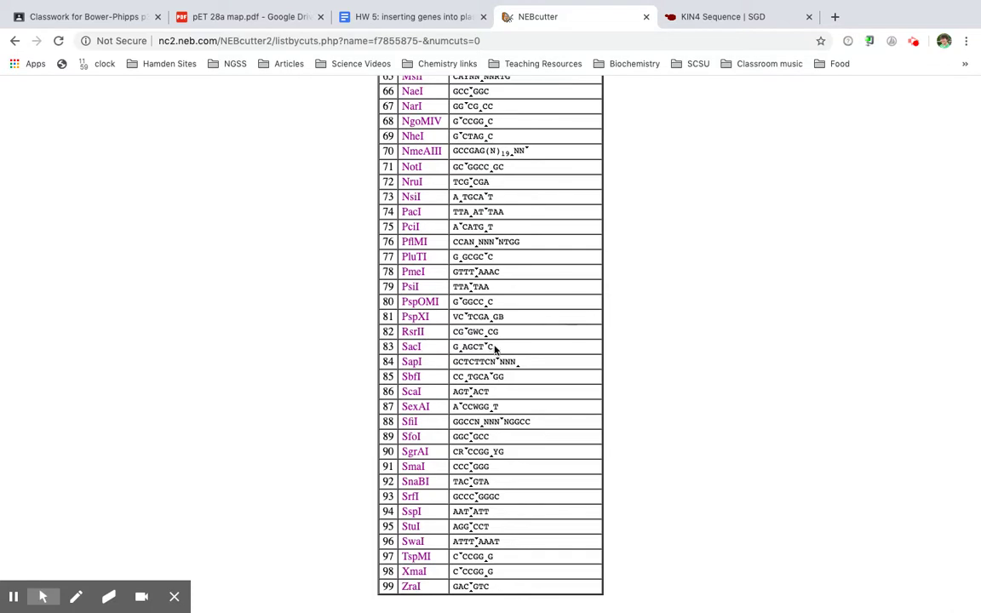
left_click(402, 24)
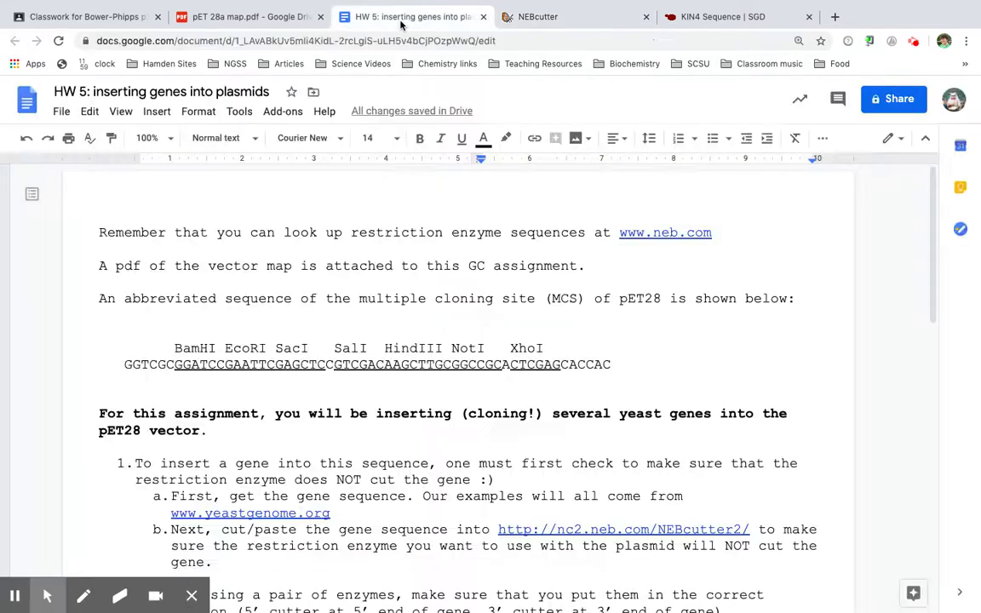
scroll(499, 429, "down", 10)
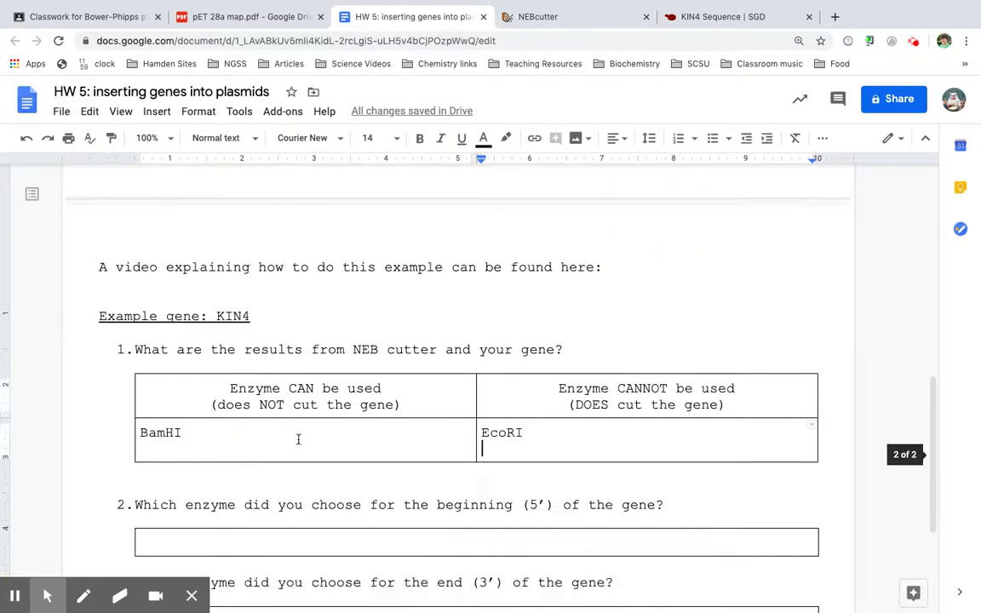
left_click(254, 440)
type("SacI")
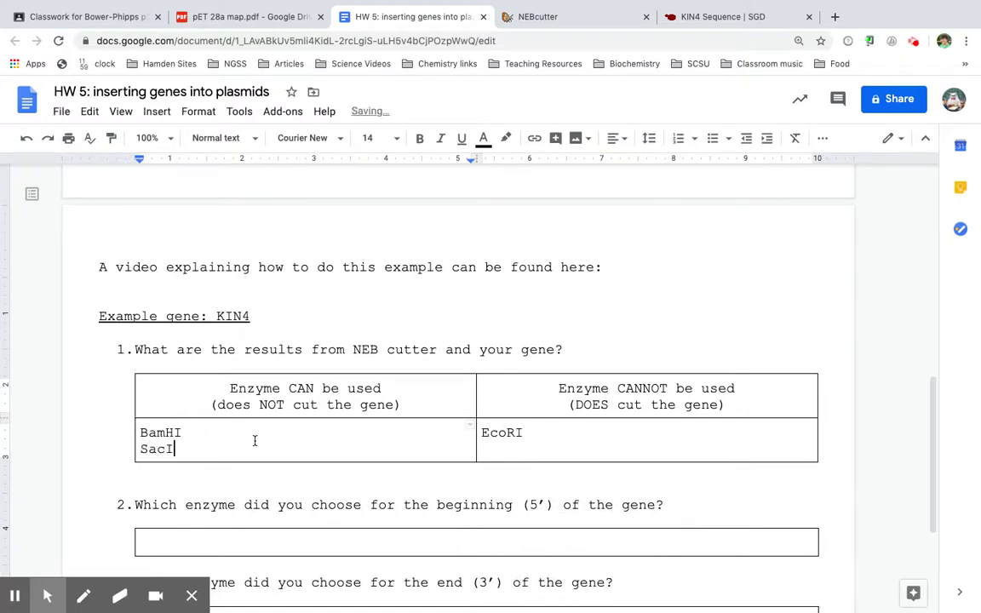
key("Return")
Check the non-cutting enzyme list for SalI and enter SalI under "Enzyme CANNOT be used" in the KIN4 table
scroll(519, 241, "up", 10)
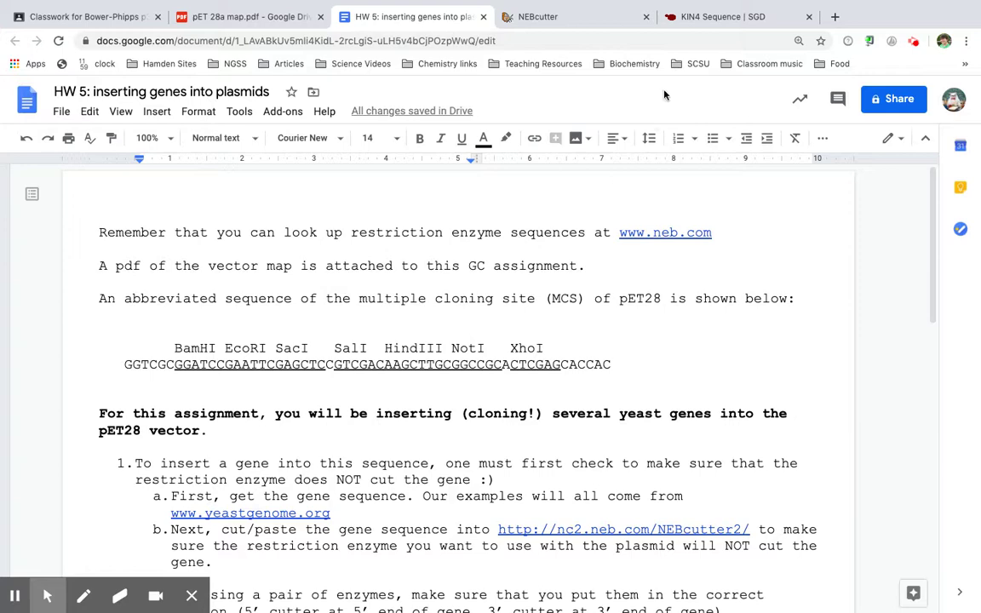
left_click(539, 17)
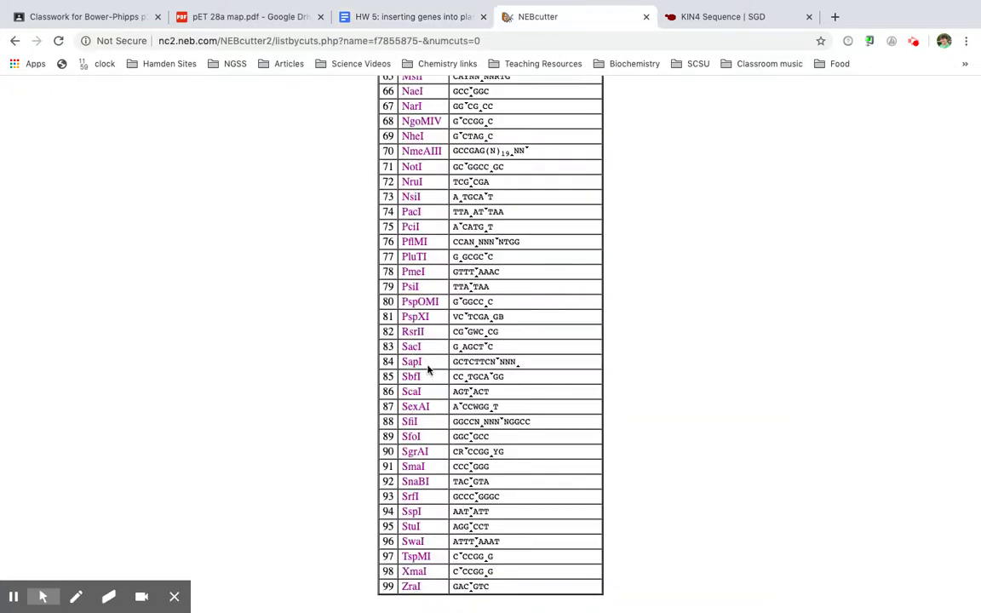
scroll(513, 294, "up", 15)
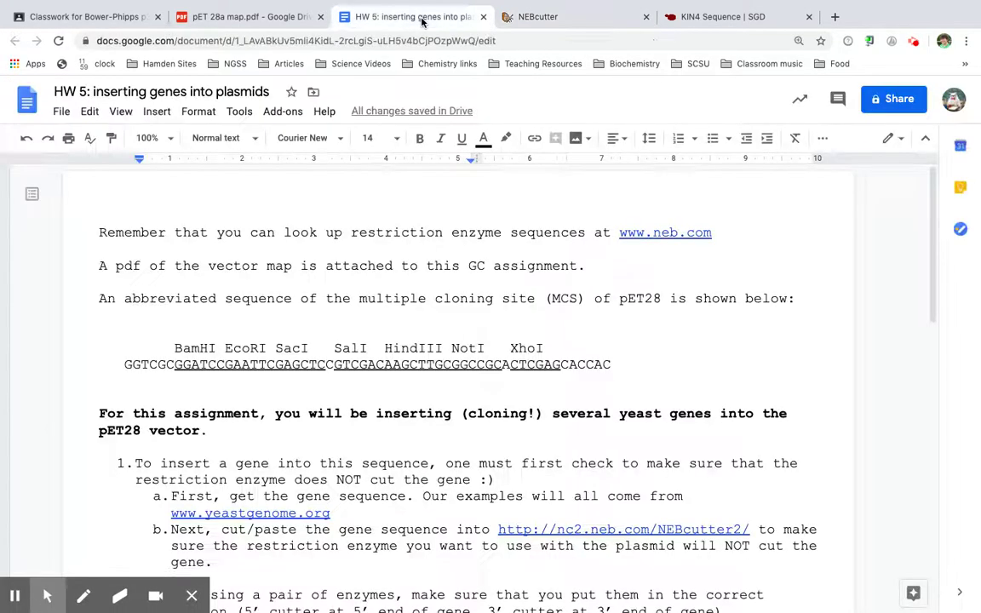
scroll(716, 491, "down", 10)
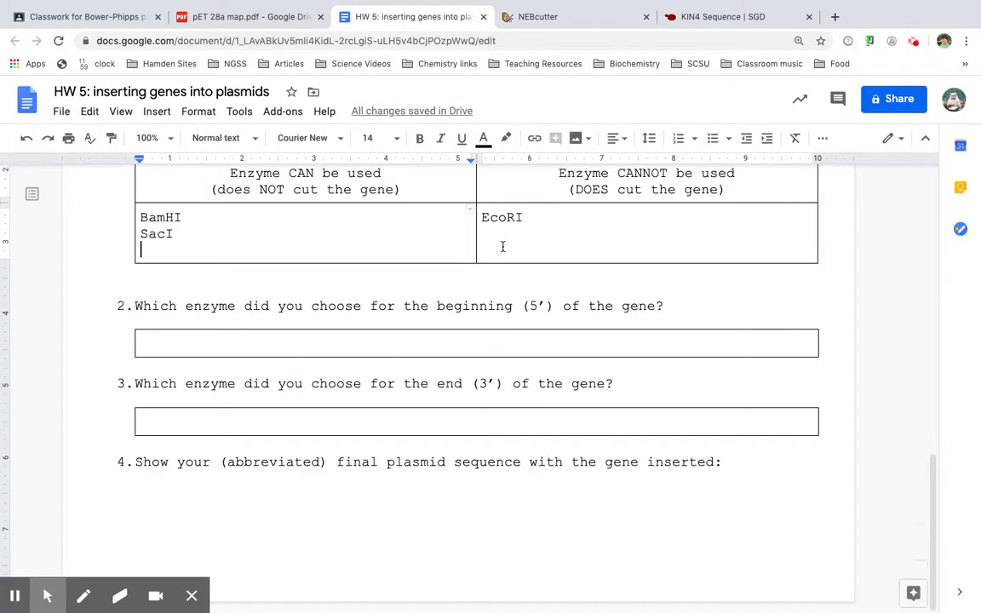
left_click(500, 235)
type("SalI")
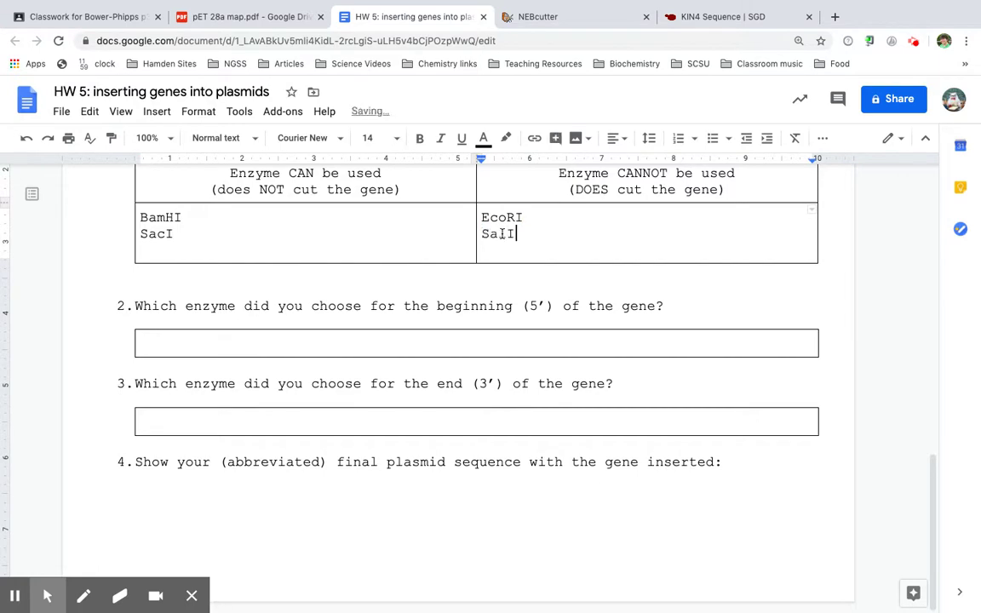
Check the non-cutting enzyme list for HindIII and enter HindIII below SalI under "Enzyme CANNOT be used"
scroll(416, 307, "up", 10)
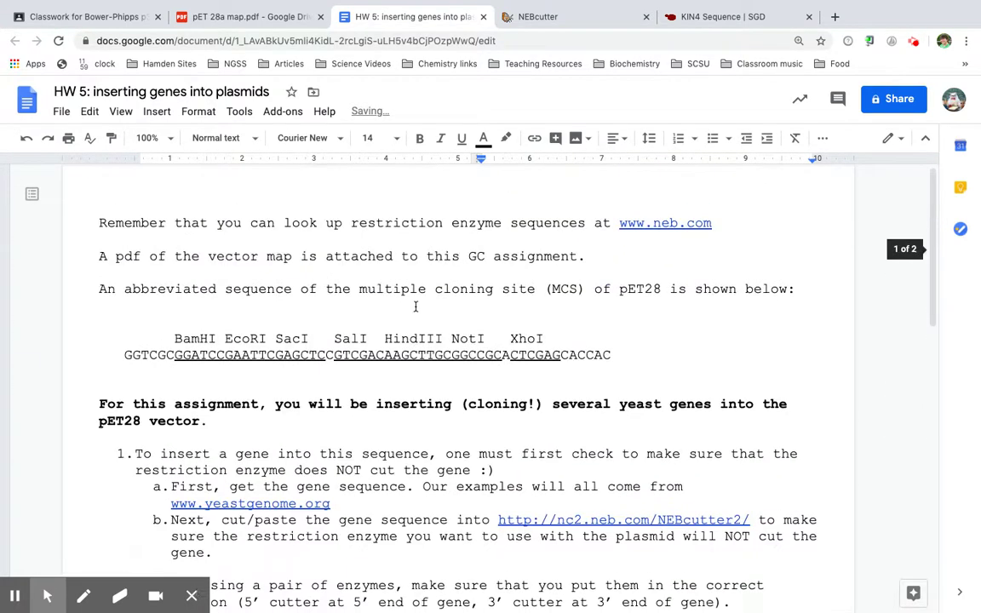
scroll(416, 307, "up", 1)
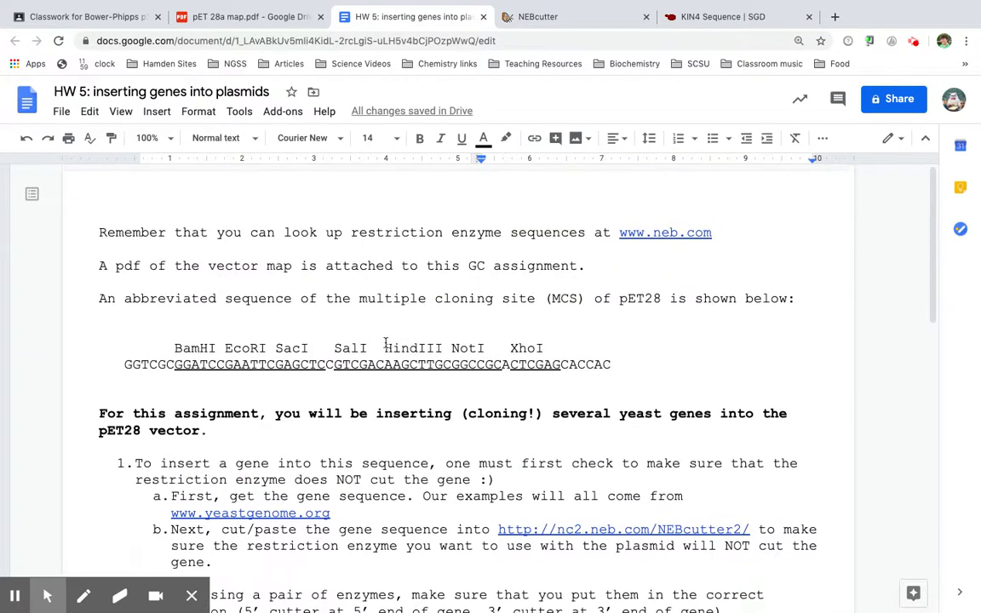
left_click(545, 16)
scroll(559, 342, "down", 5)
scroll(557, 337, "down", 4)
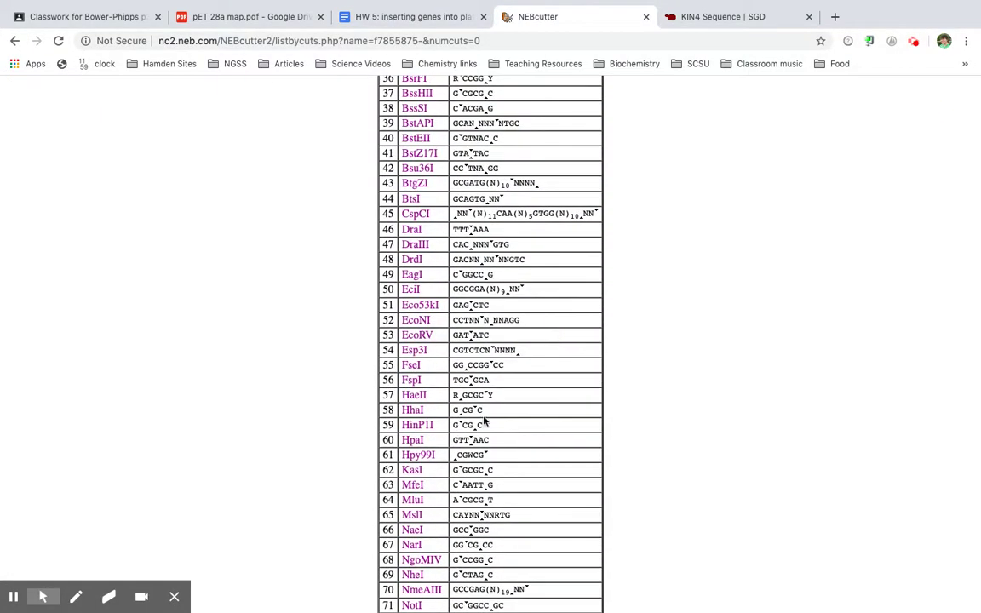
left_click(412, 16)
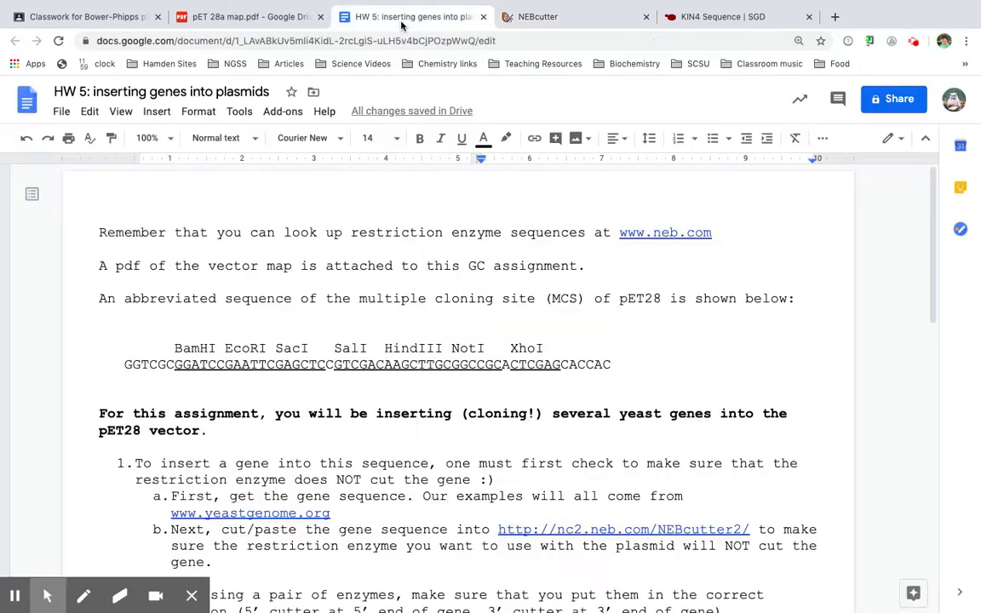
scroll(564, 380, "down", 10)
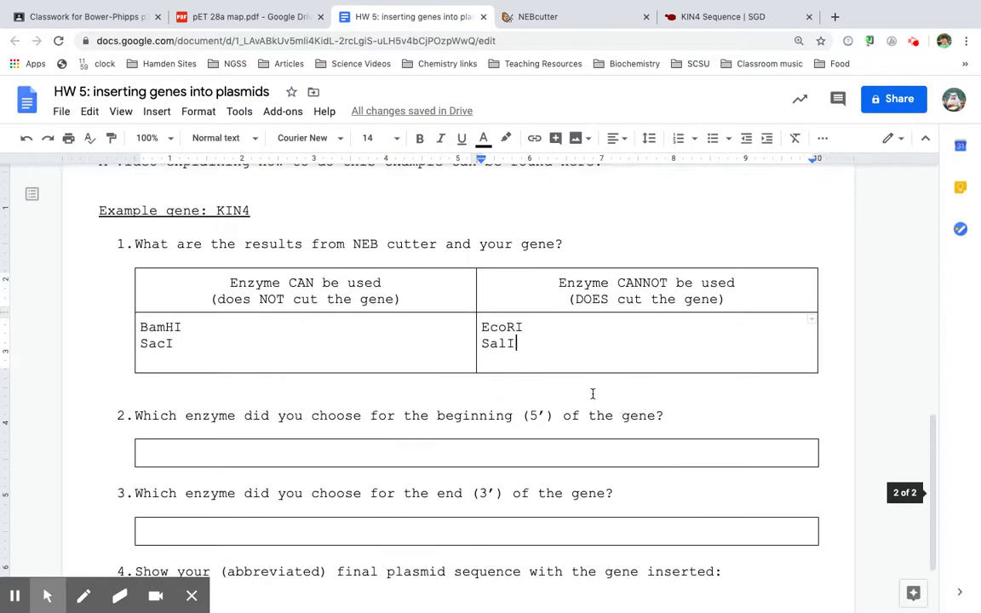
left_click(513, 360)
key("Return")
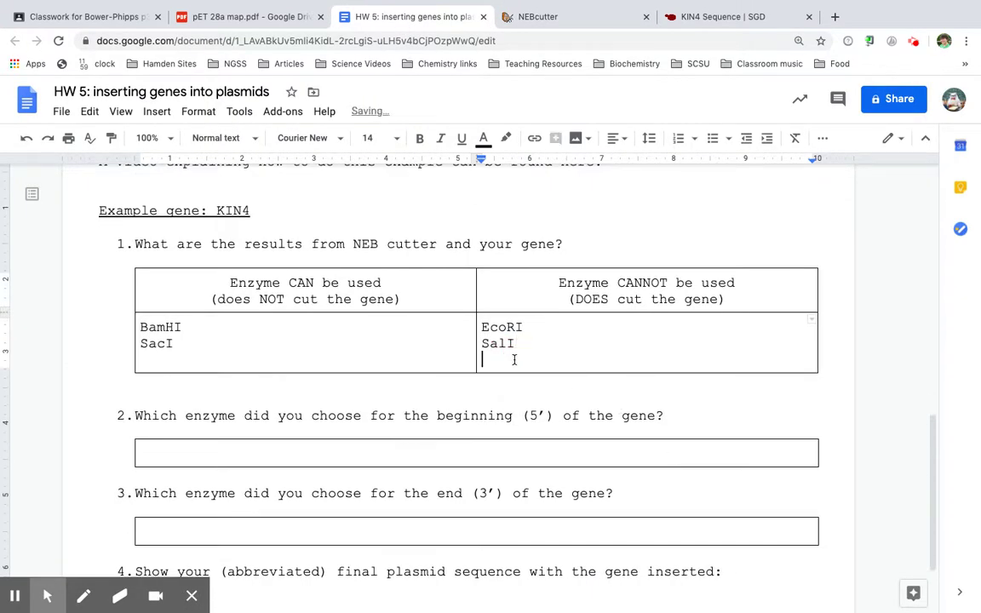
type("HindIII")
key("Return")
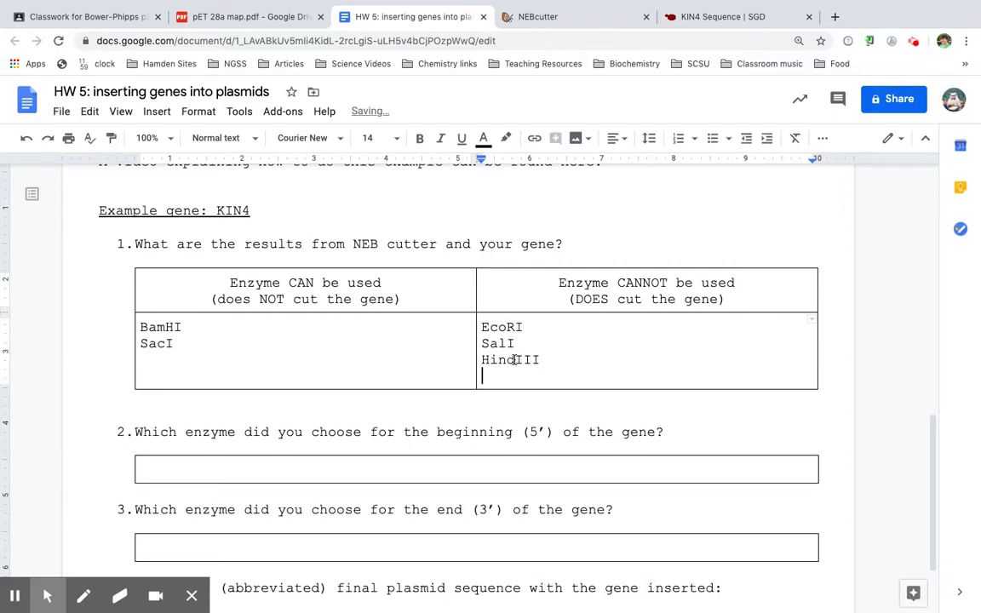
Look up NotI in the non-cutting enzyme list and enter NotI below SacI under "Enzyme CAN be used"
scroll(440, 207, "up", 10)
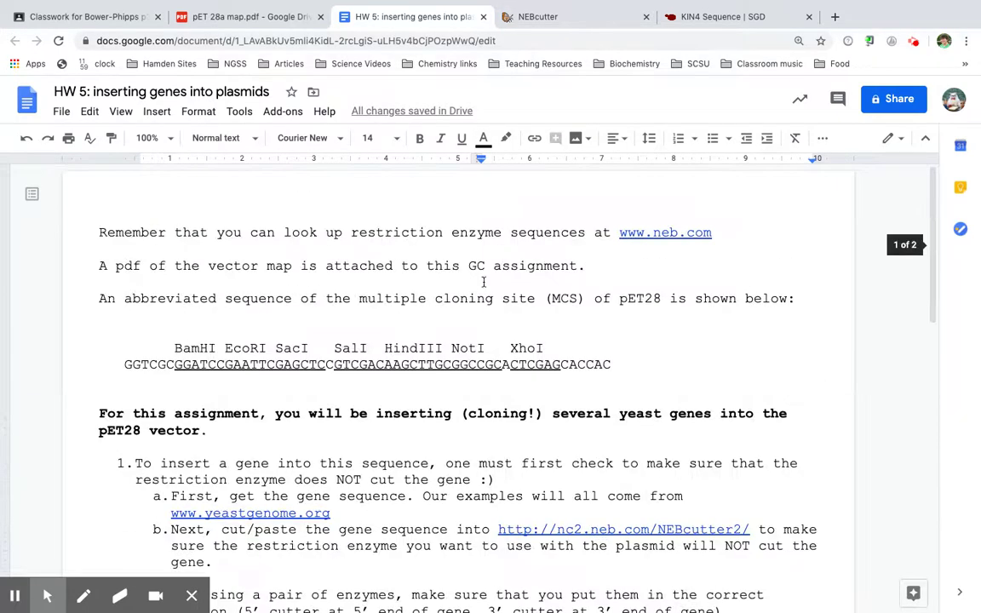
left_click(572, 17)
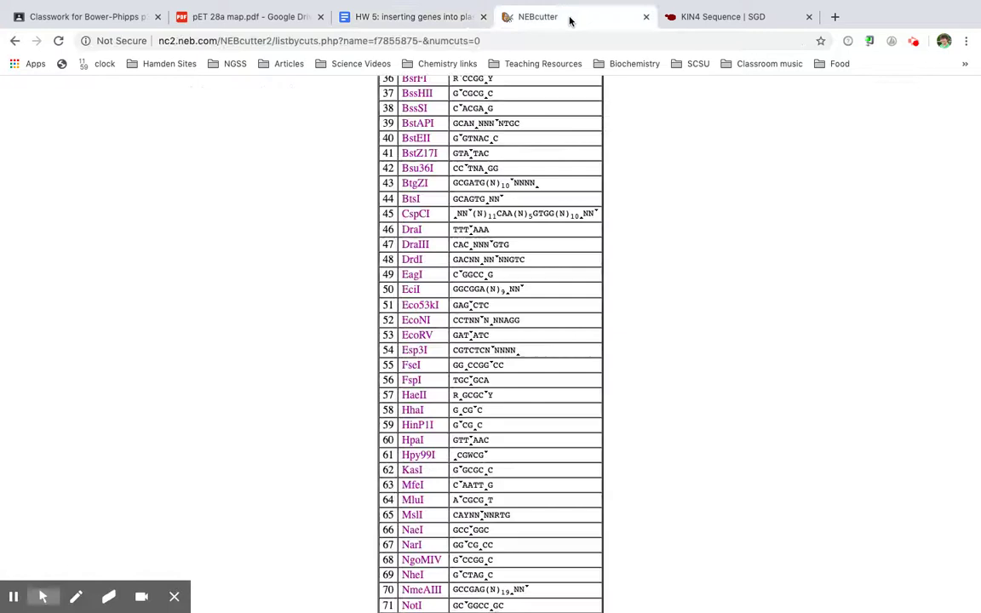
scroll(559, 442, "down", 3)
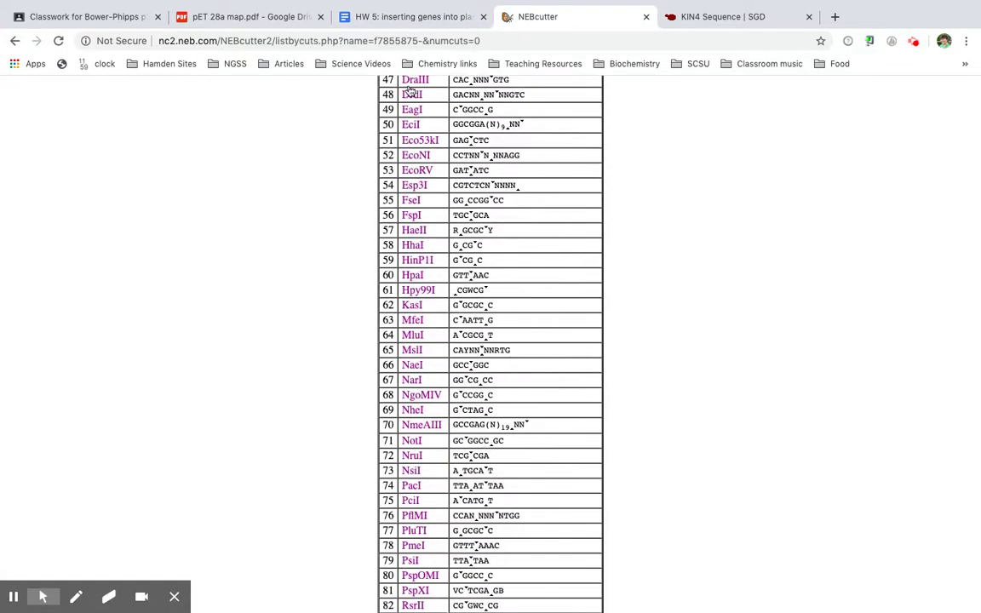
left_click(354, 17)
scroll(315, 380, "down", 10)
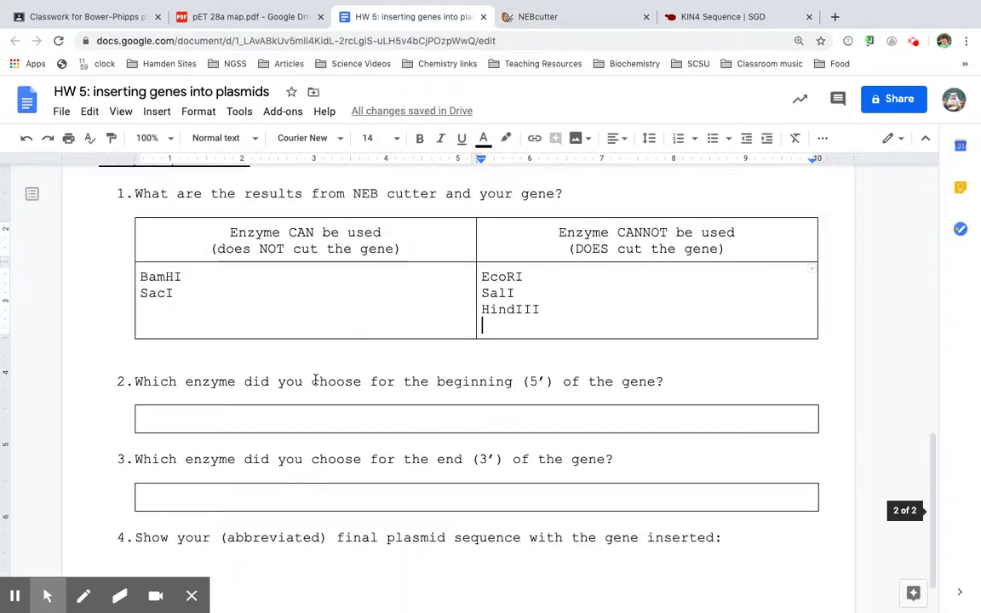
left_click(168, 254)
type("NotI")
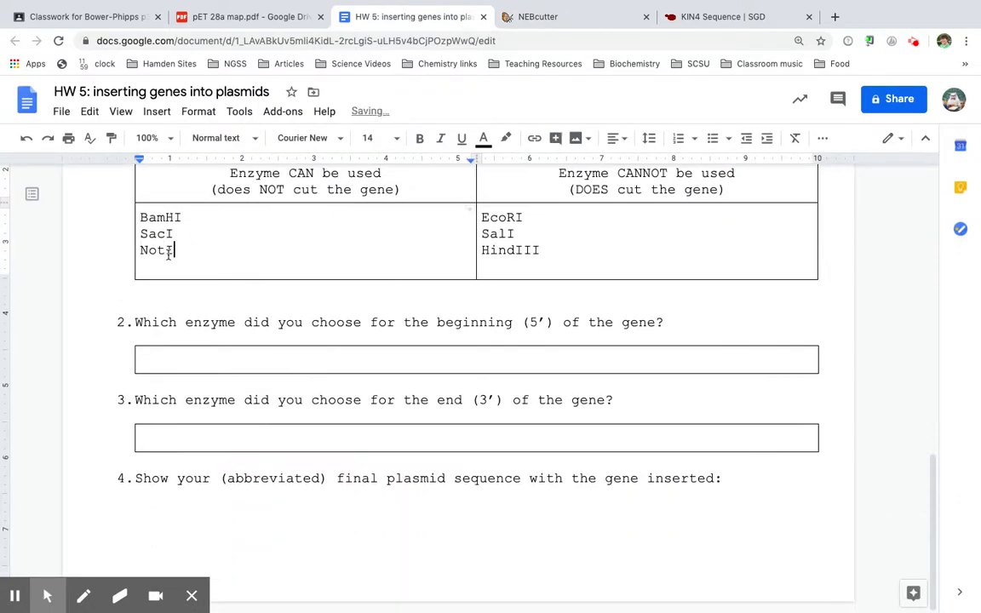
key("Return")
Check the non-cutting enzyme list for XhoI and enter XhoI below HindIII under "Enzyme CANNOT be used"
scroll(456, 302, "up", 10)
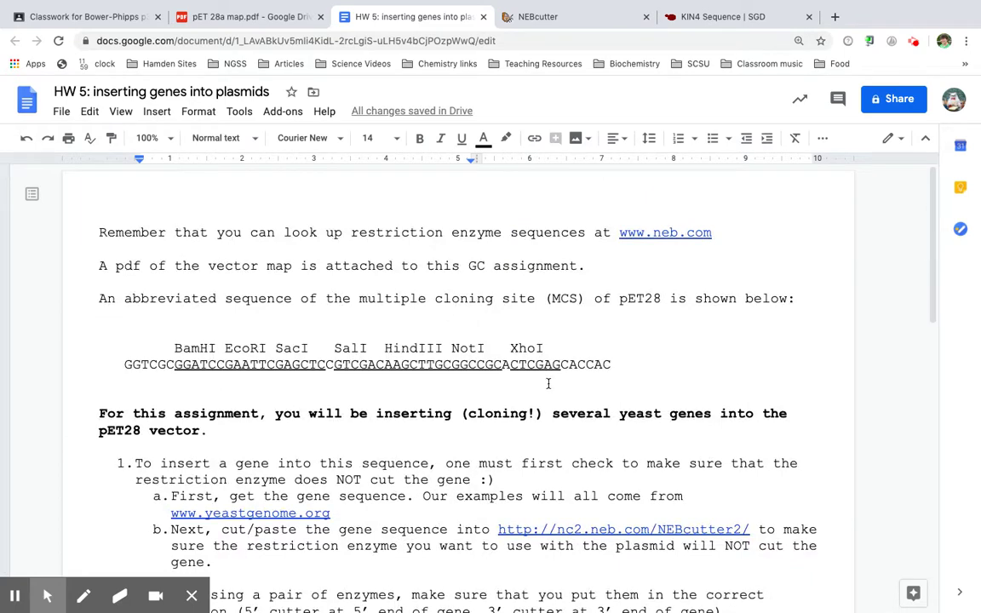
scroll(549, 384, "down", 5)
scroll(548, 384, "up", 3)
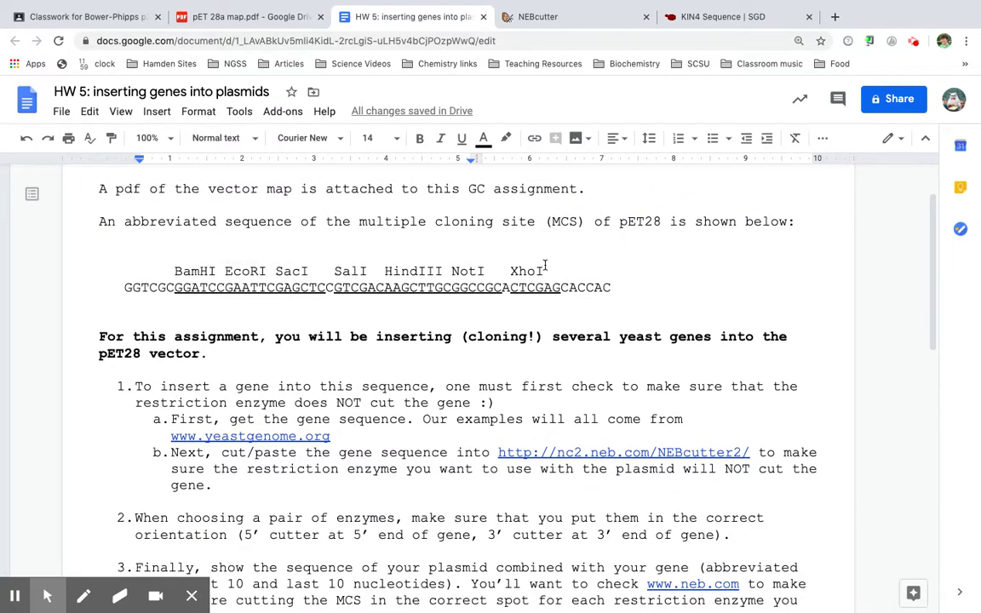
left_click(507, 17)
scroll(609, 435, "down", 4)
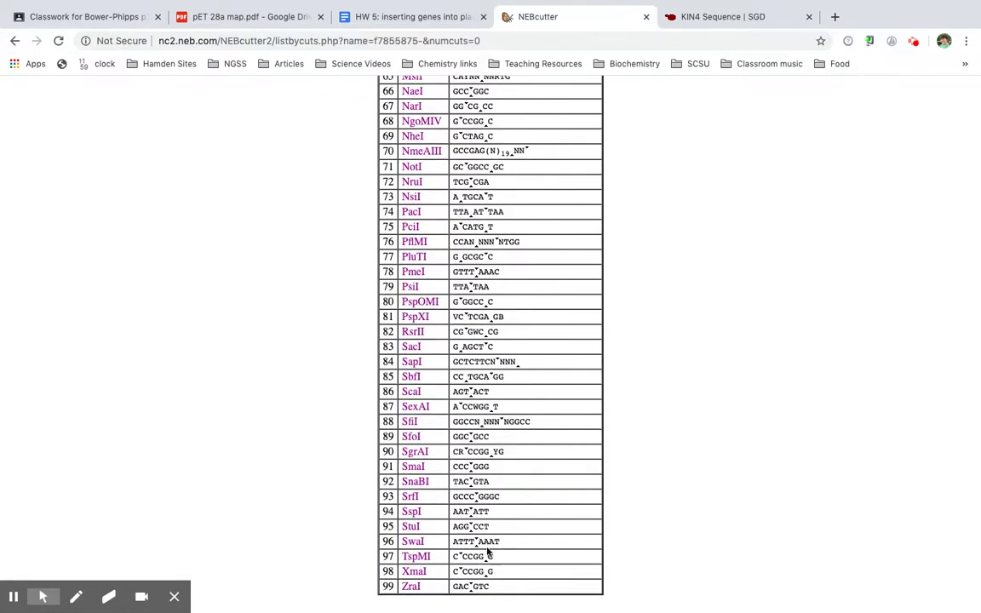
scroll(538, 424, "up", 15)
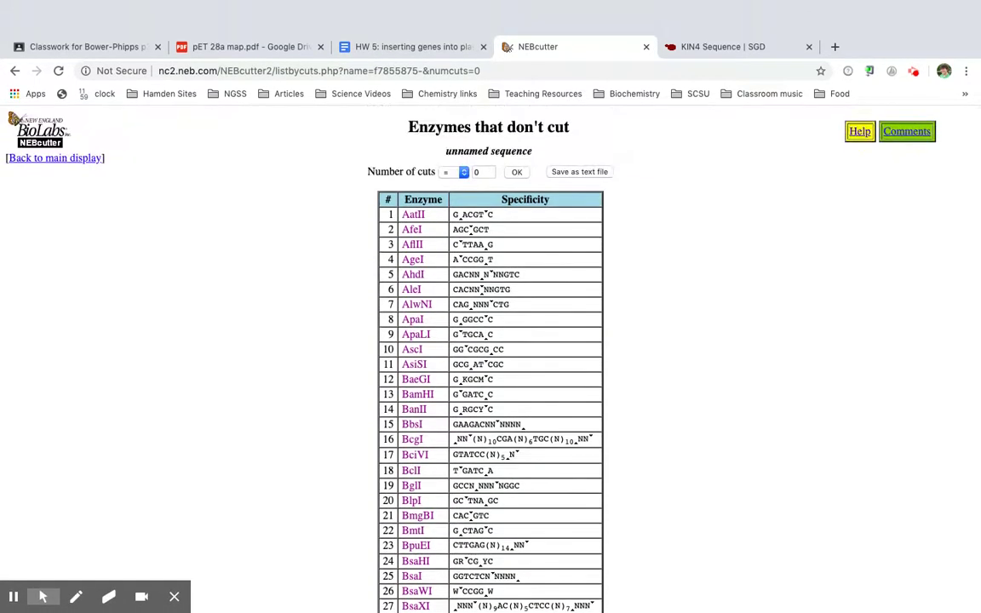
left_click(405, 46)
scroll(654, 361, "down", 10)
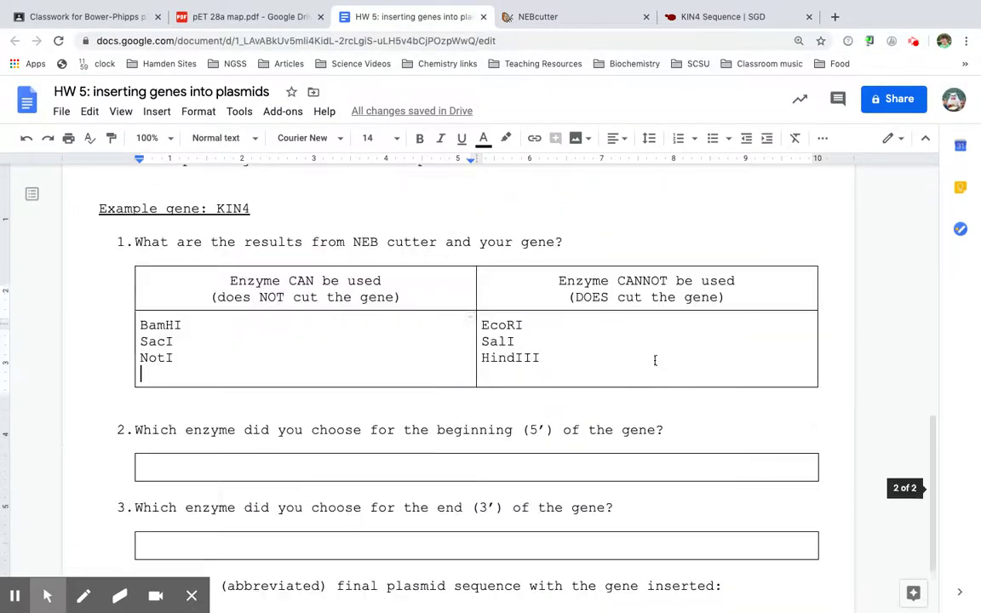
left_click(511, 298)
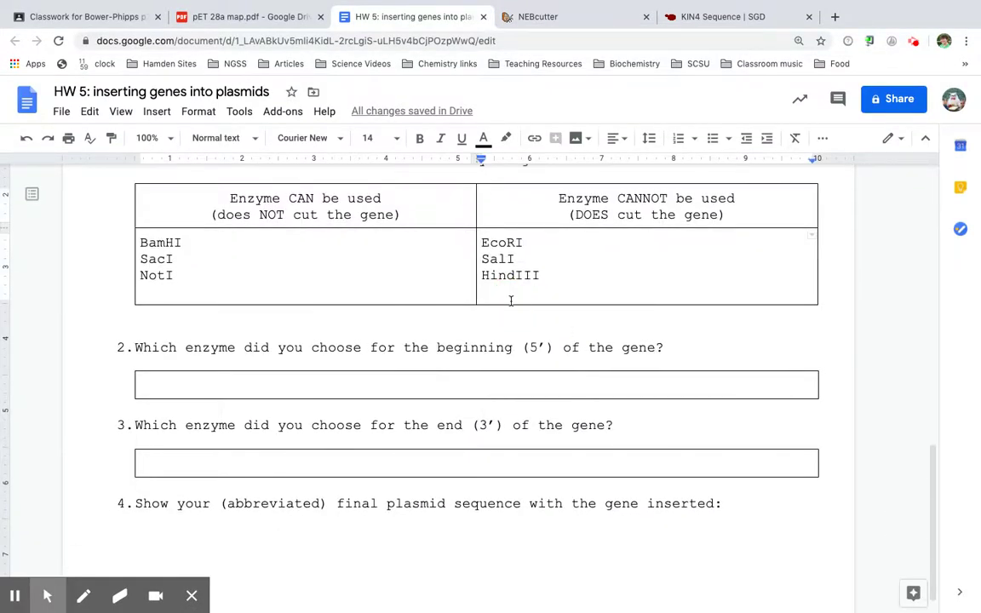
type("XhoI")
Review the homework's pET28 cloning site and its instructions on orienting the enzyme pair
scroll(256, 324, "up", 15)
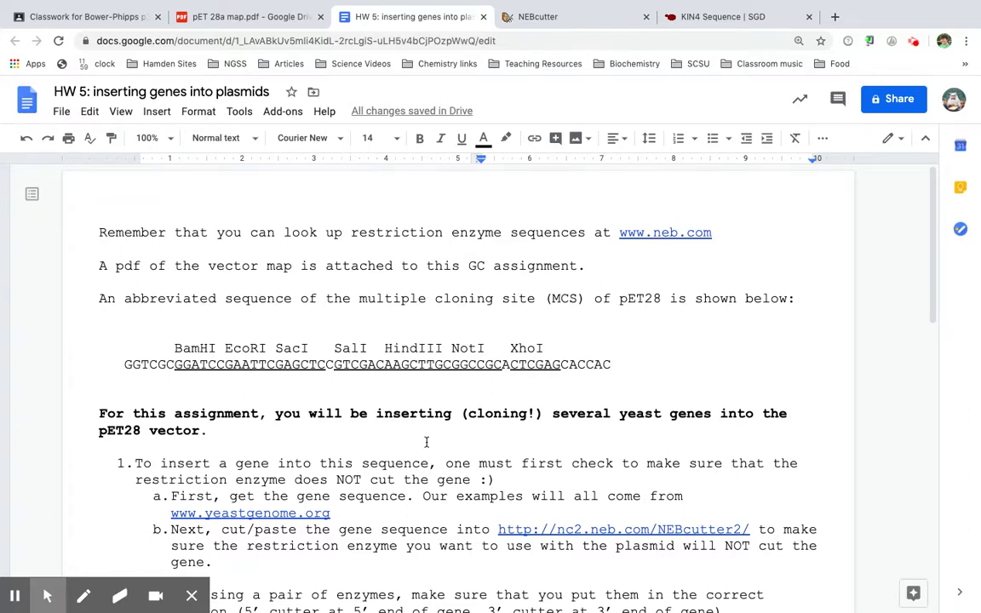
scroll(425, 442, "down", 3)
scroll(426, 442, "down", 1)
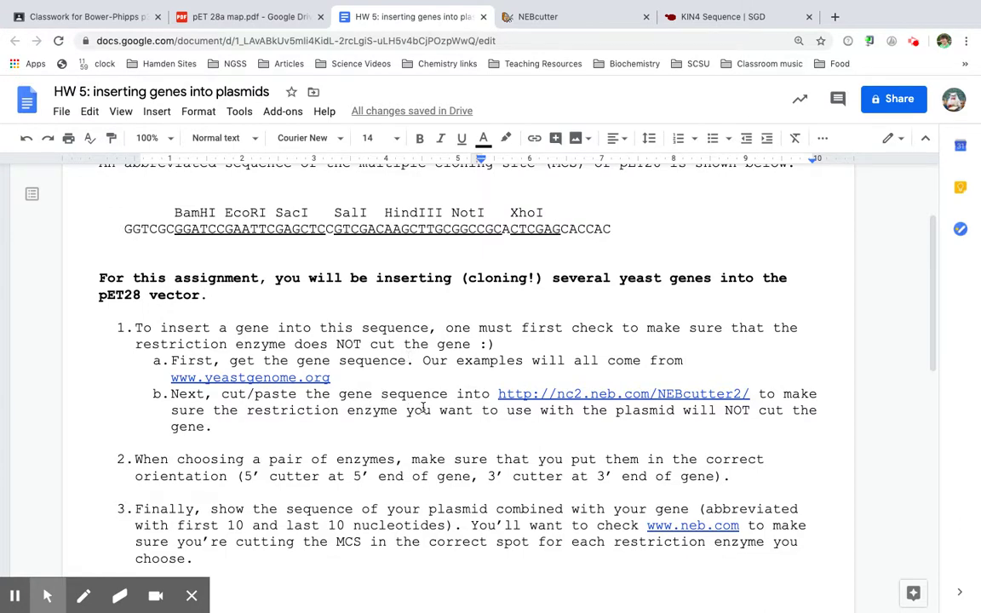
scroll(423, 408, "down", 1)
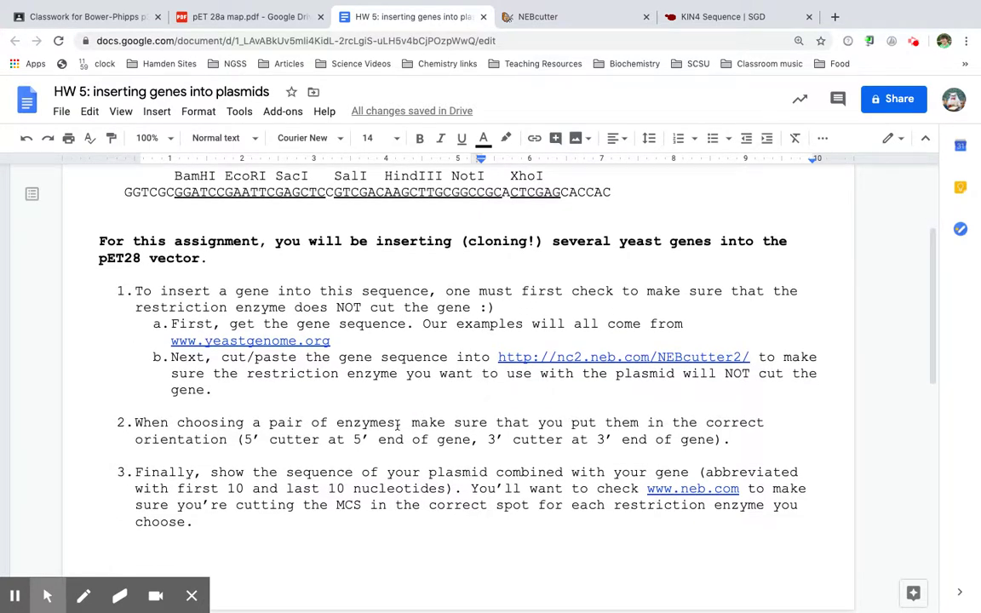
left_click(399, 423)
type(",")
Copy the pET28 multiple cloning site's enzyme labels and sequence, and paste them on a new line under question 4
scroll(402, 334, "up", 1)
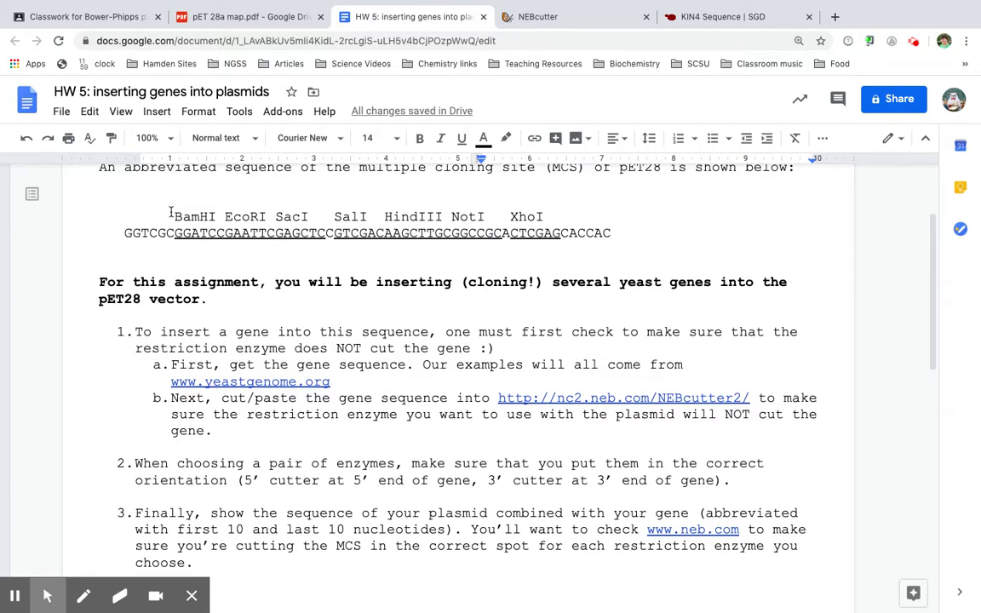
left_click_drag(170, 212, 339, 256)
key("ctrl+c")
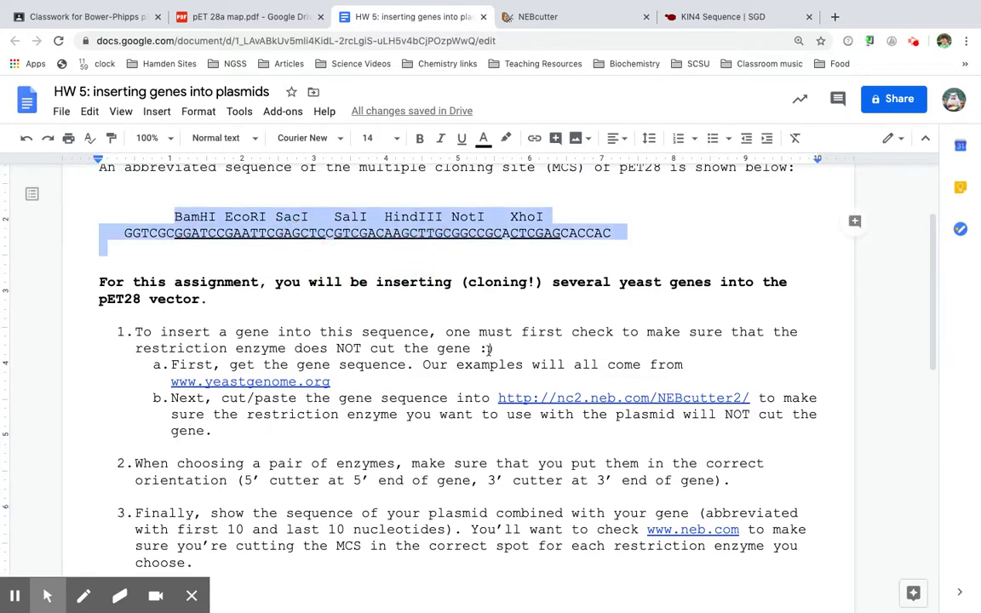
scroll(489, 350, "down", 10)
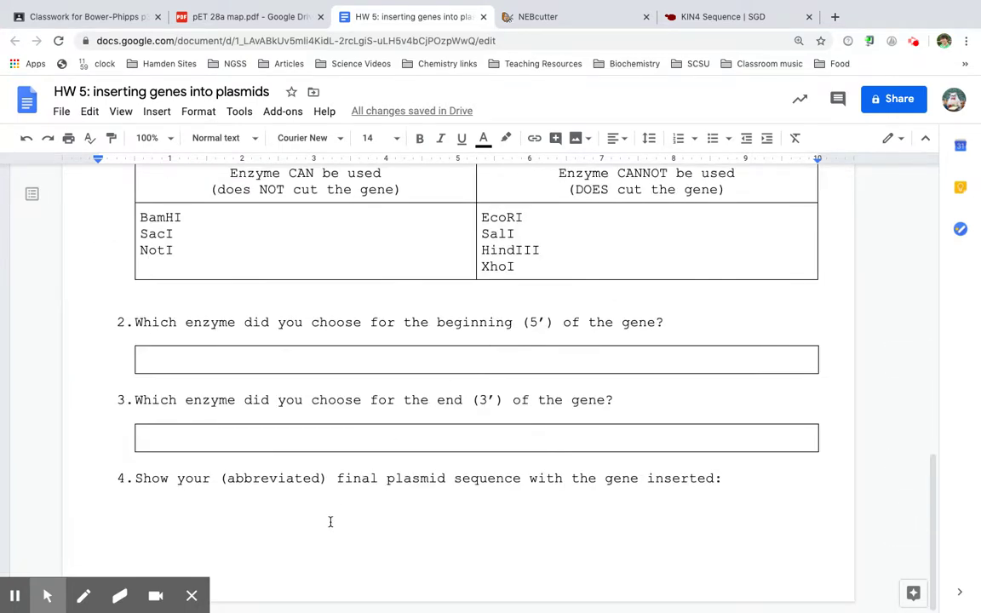
left_click(330, 521)
left_click(744, 486)
key("Return")
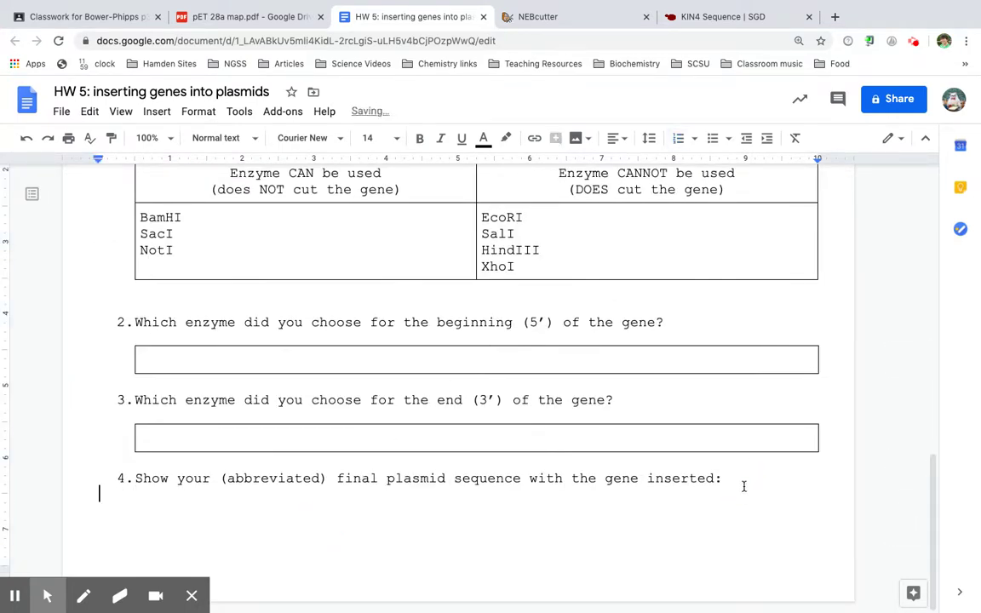
key("ctrl+v")
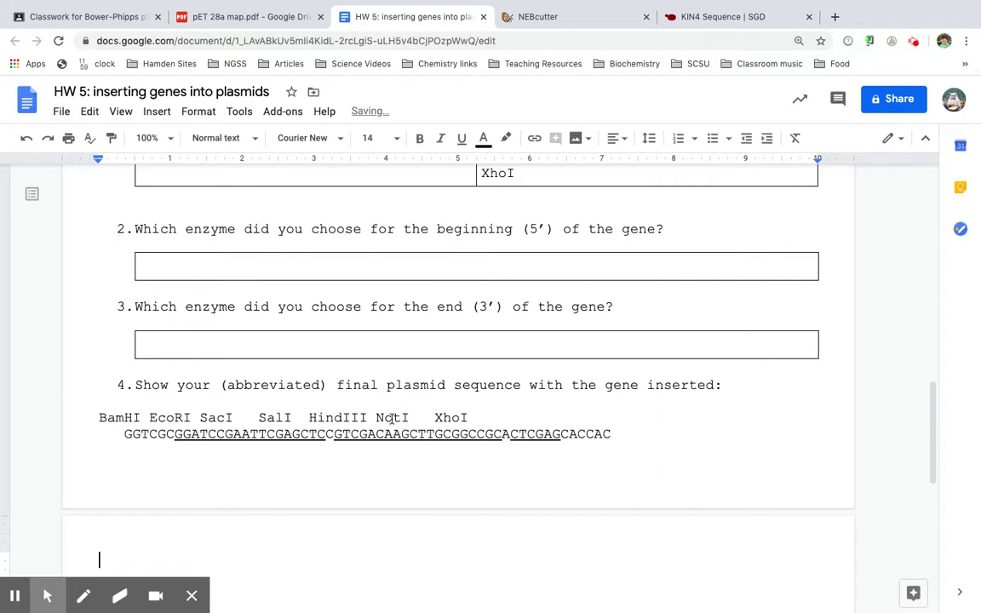
Add 5' before and 3' after the question 4 sequence, and realign the enzyme names above their sites
left_click(113, 435)
type("5'")
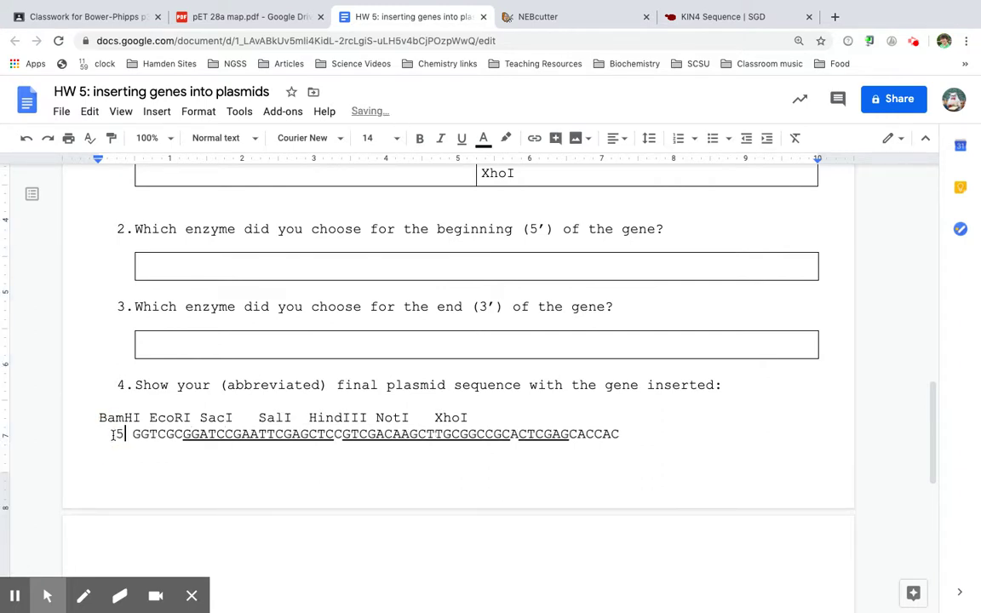
left_click(638, 435)
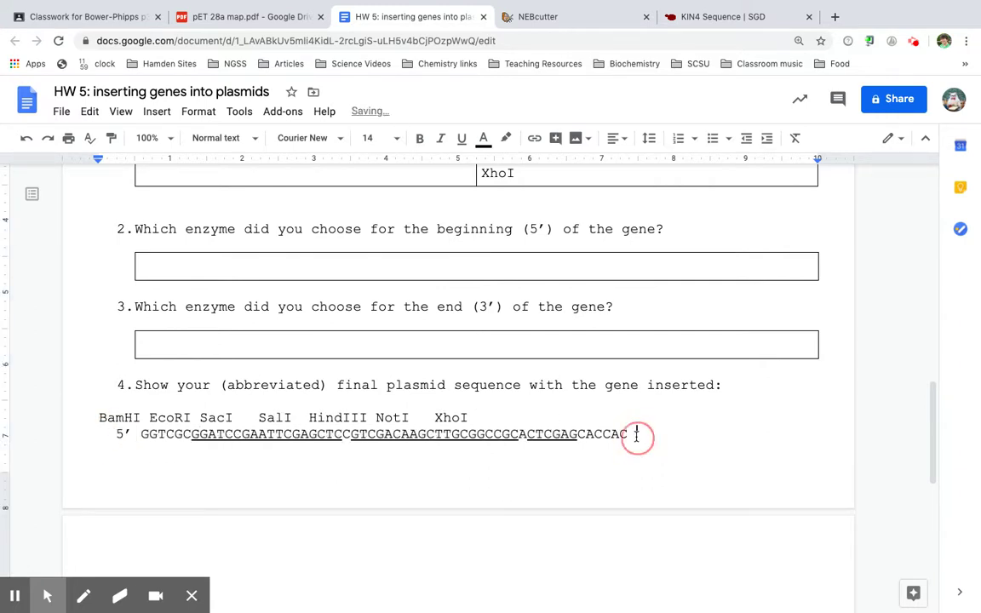
type("3'")
left_click(99, 417)
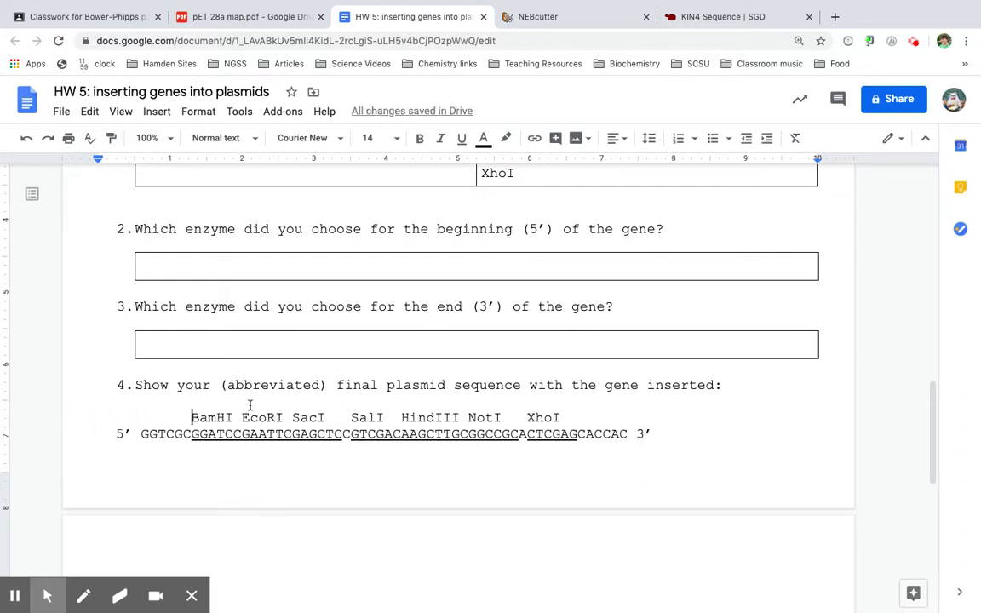
Answer question 2 with BamHI for the 5' end and question 3 with SacI for the 3' end
scroll(457, 338, "up", 3)
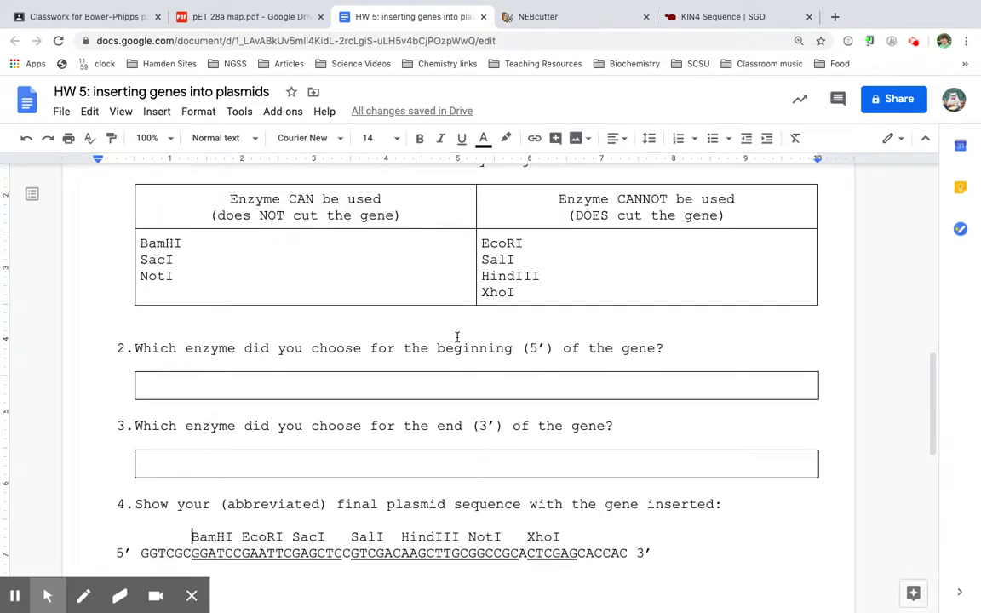
scroll(457, 337, "down", 1)
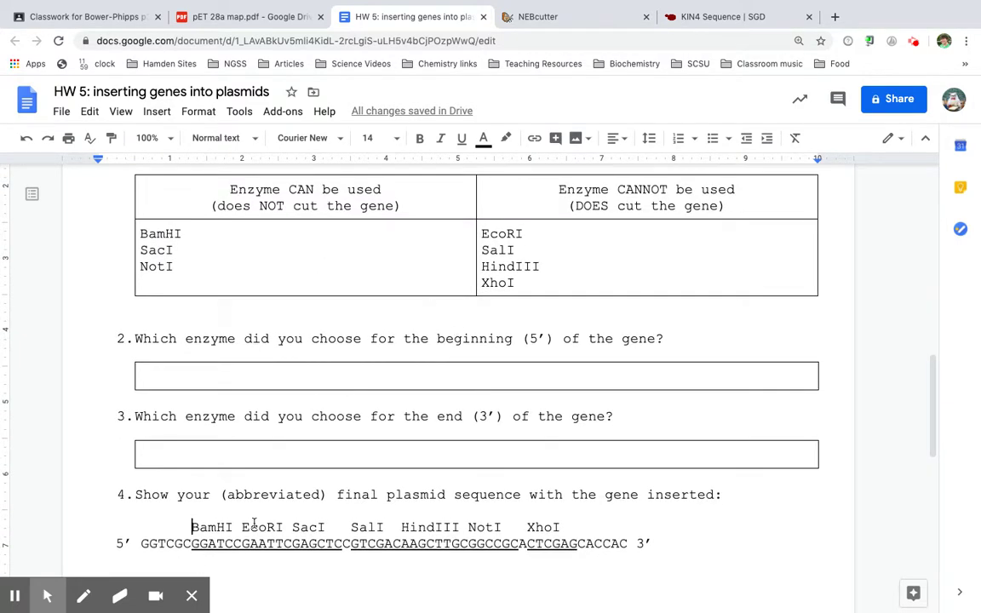
left_click(285, 376)
type("BamHI")
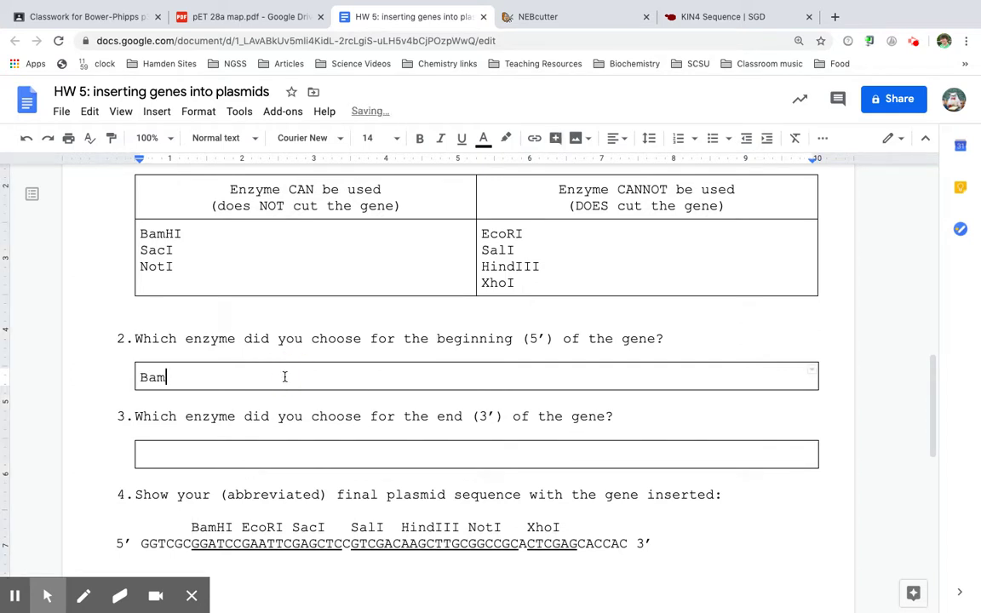
left_click(310, 455)
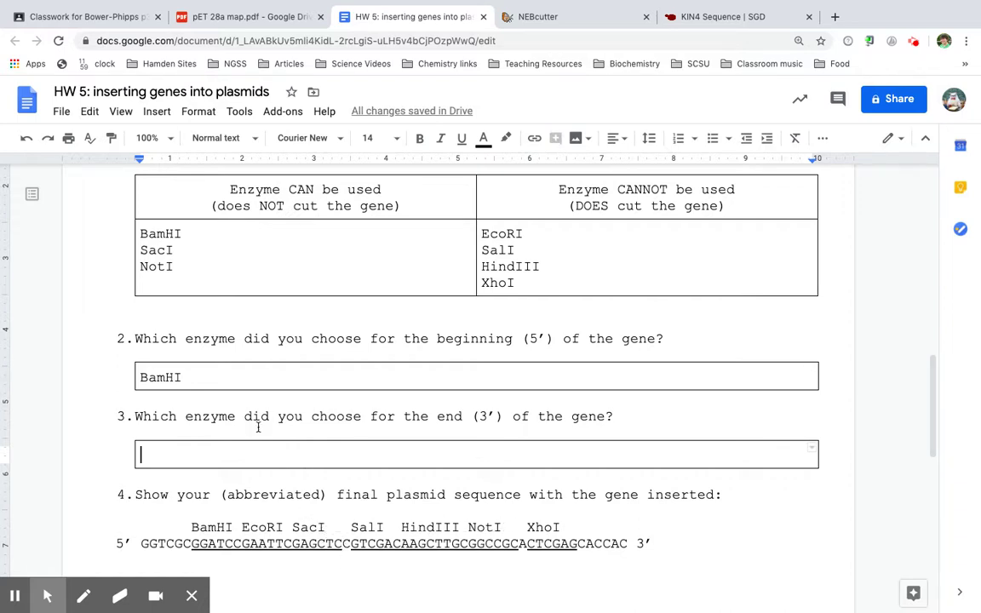
type("SacI")
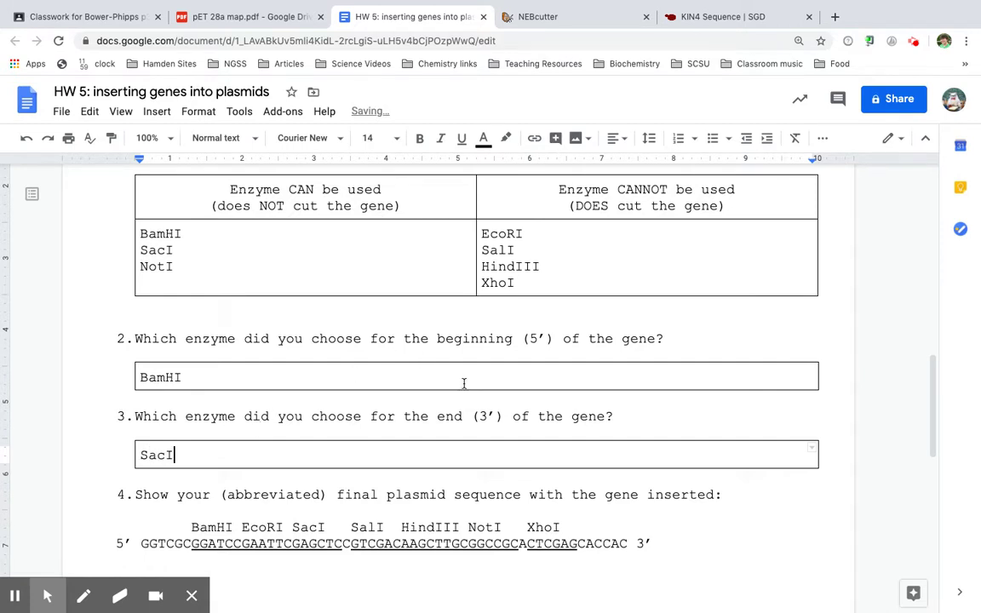
scroll(574, 411, "down", 1)
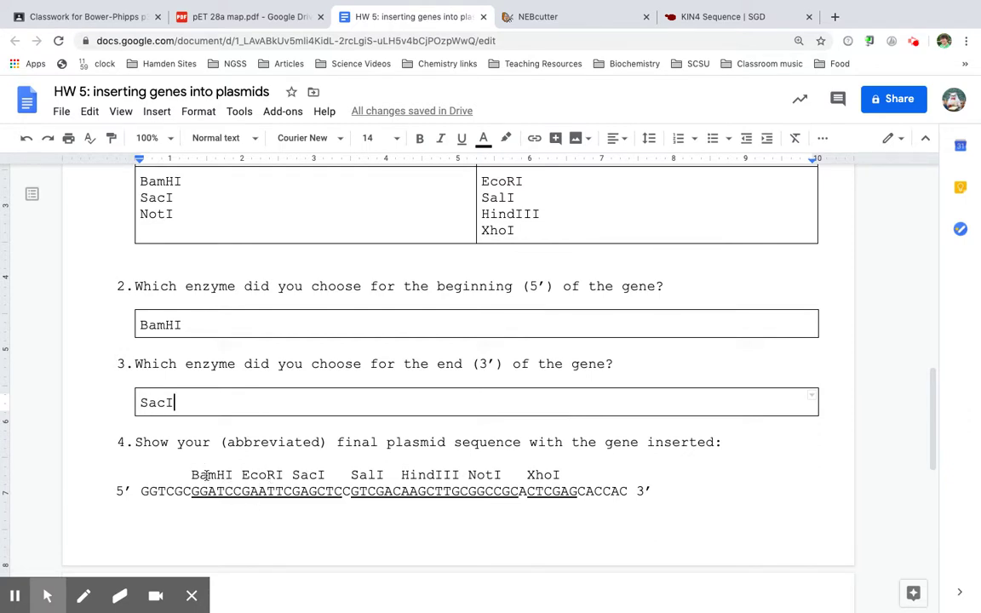
left_click_drag(193, 492, 241, 494)
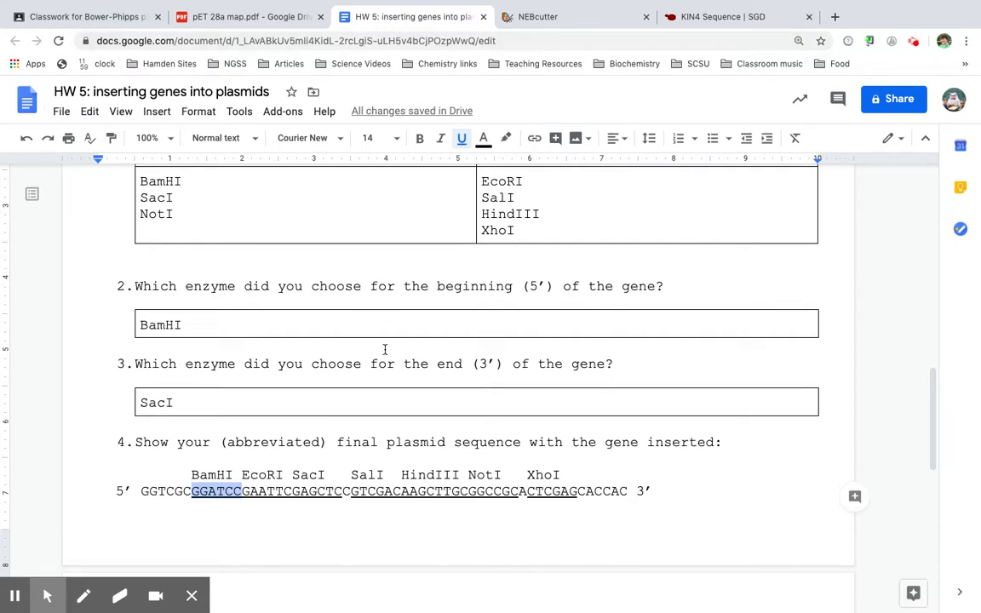
scroll(385, 349, "up", 10)
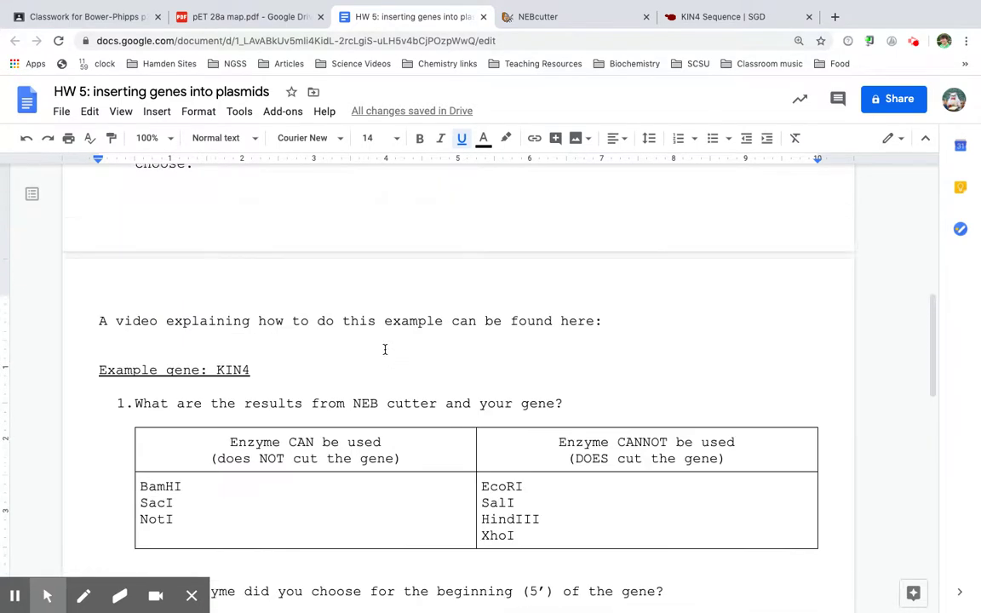
scroll(385, 349, "up", 1)
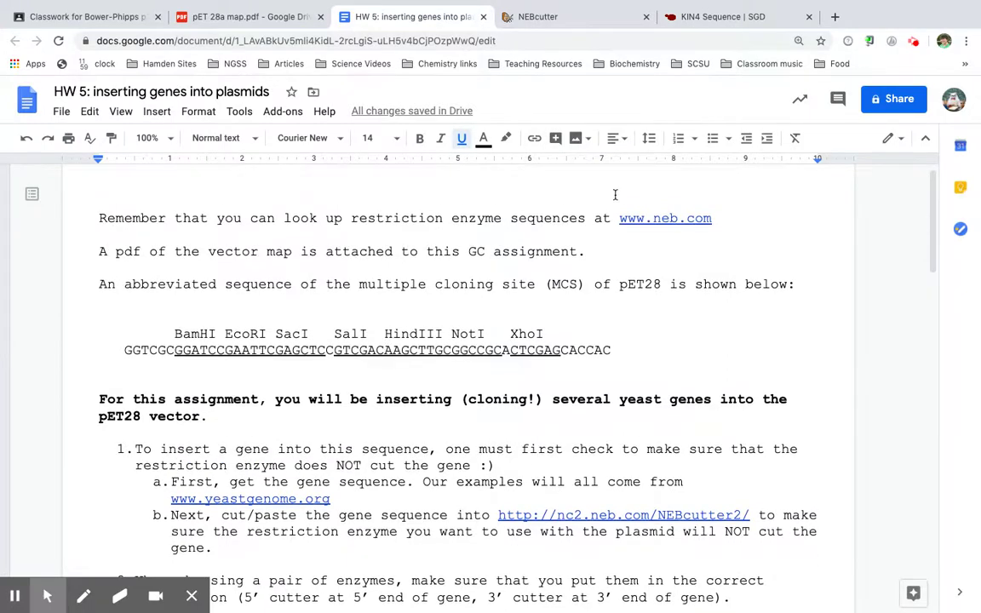
left_click(630, 218)
left_click(652, 242)
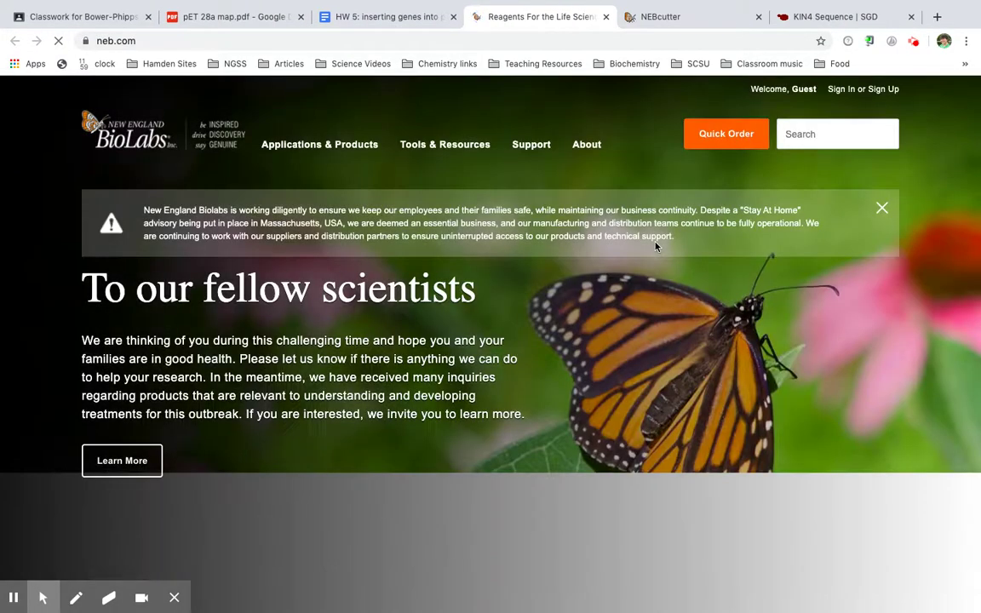
left_click(801, 134)
type("bamhi")
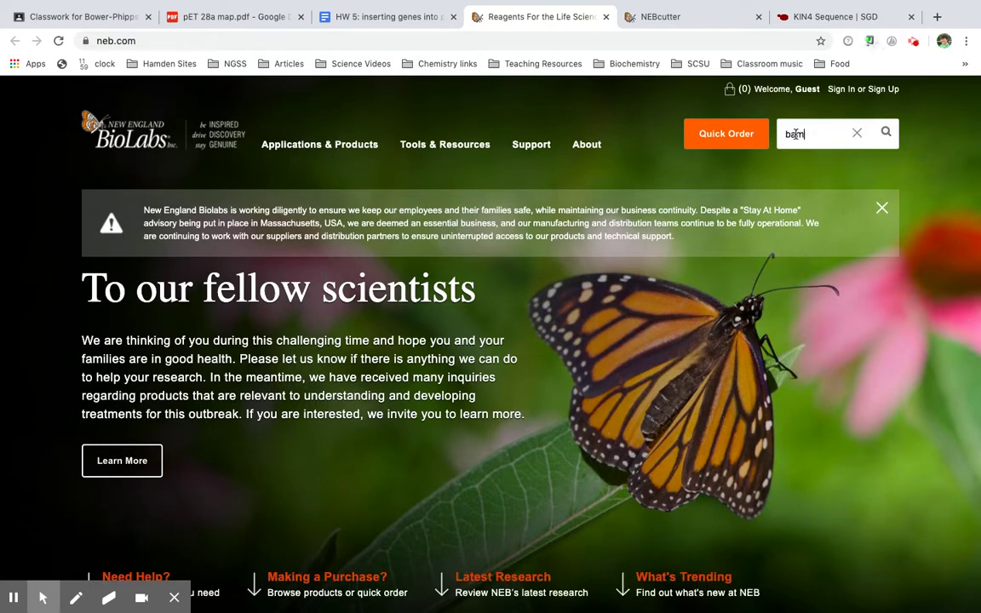
key("Return")
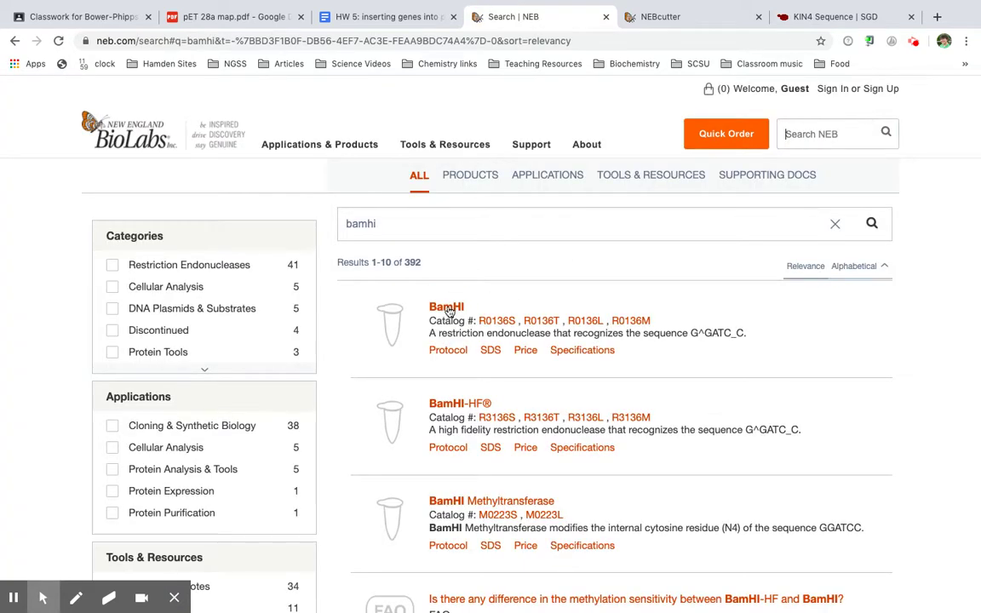
left_click(448, 310)
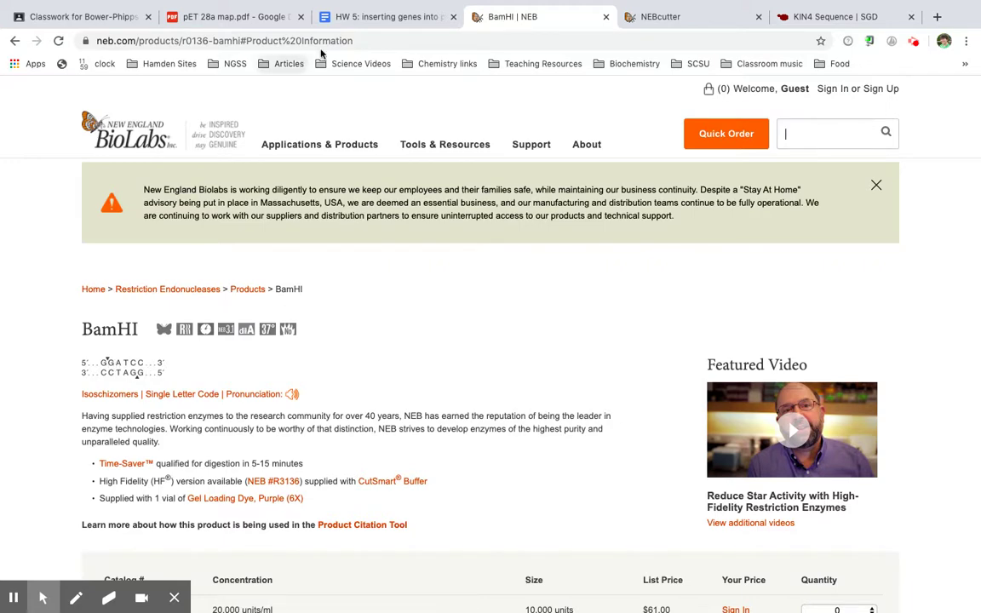
Return to the homework document and open a gap after the first G of the BamHI site in question 4
left_click(332, 16)
scroll(358, 417, "down", 15)
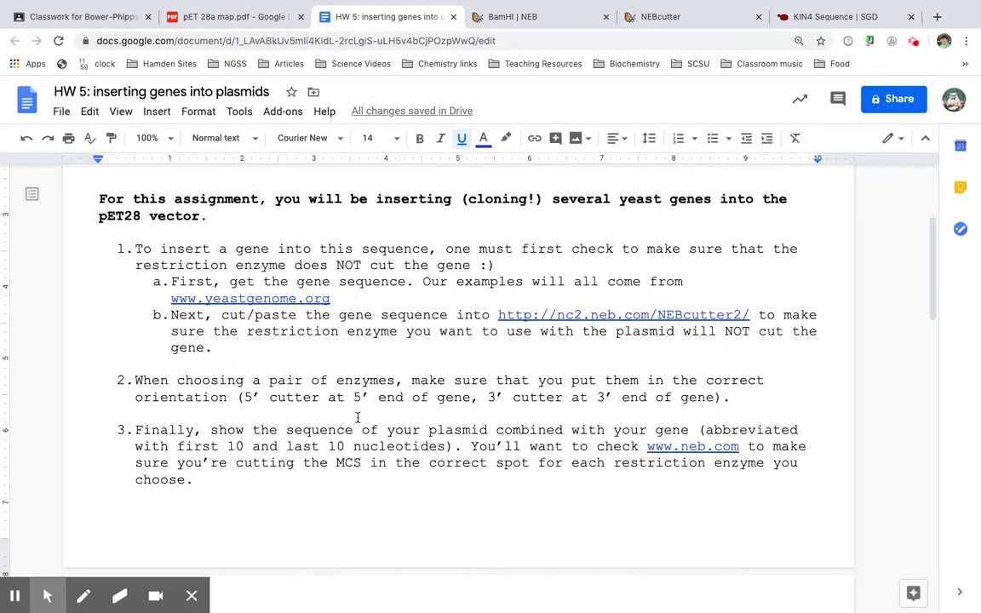
scroll(357, 417, "down", 3)
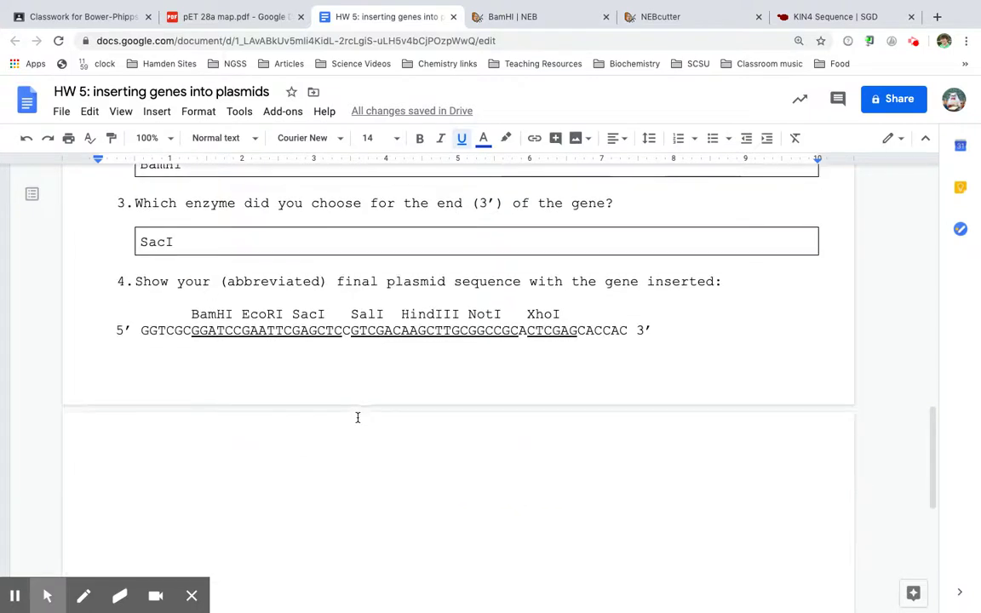
left_click(200, 331)
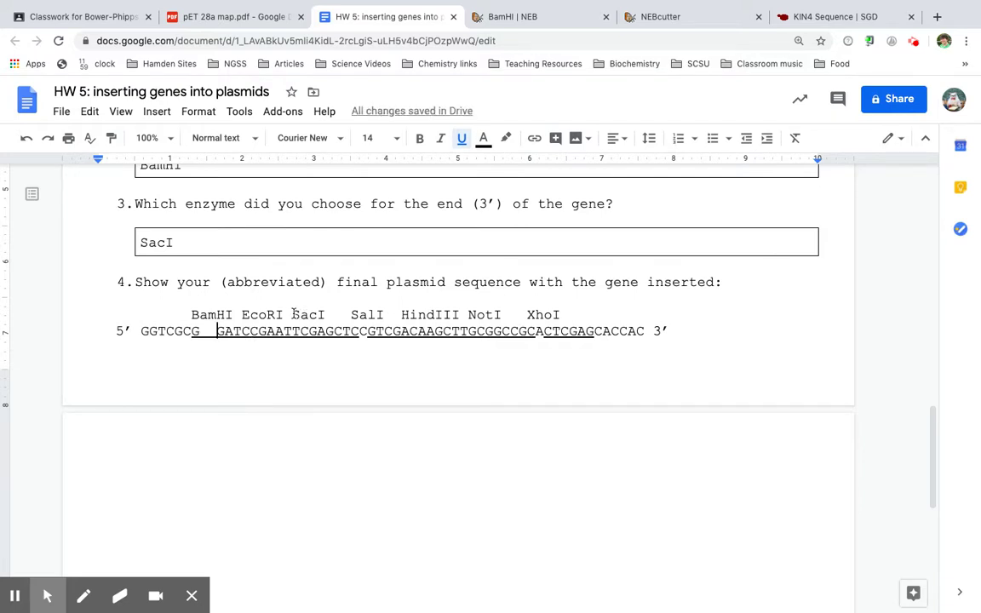
Search the NEB site for SacI and open its product page to check where it cuts
left_click(293, 314)
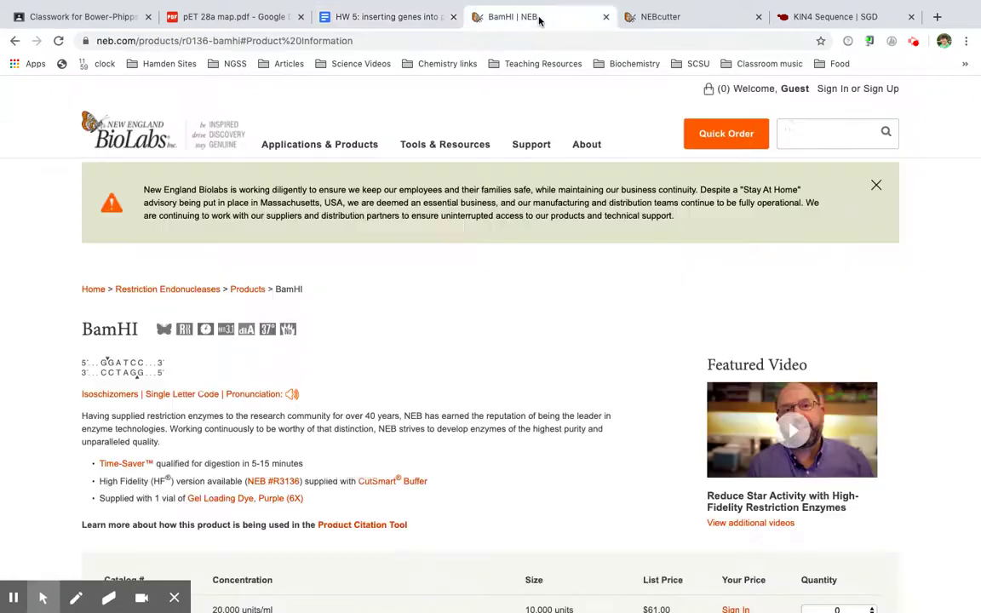
left_click(537, 18)
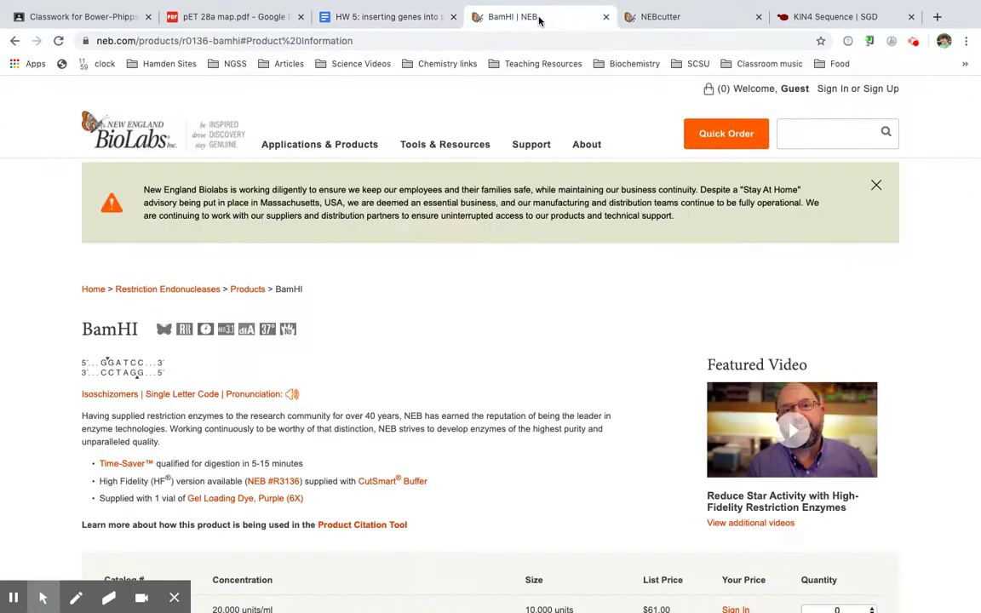
left_click(802, 126)
type("sacI")
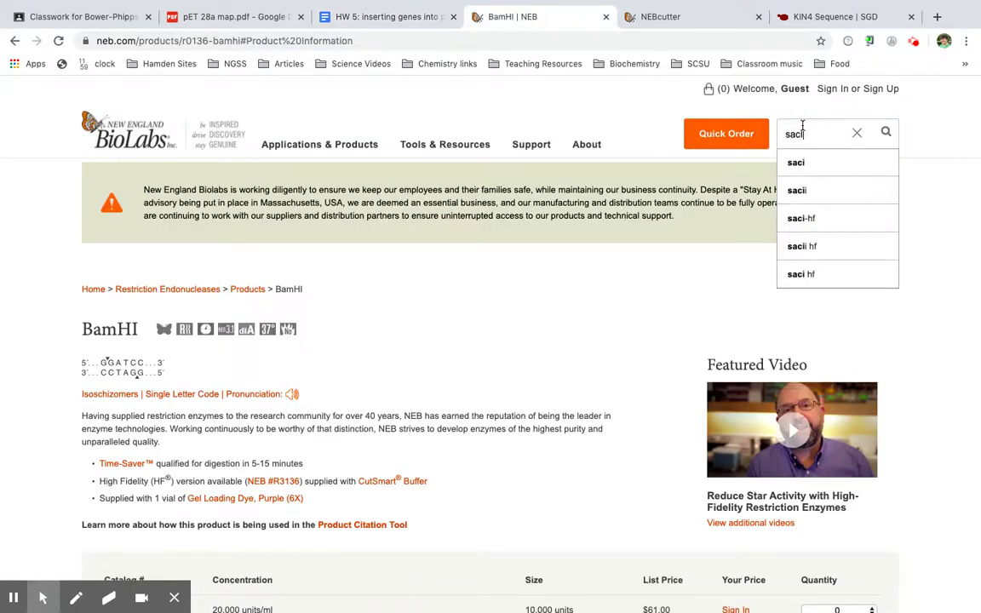
key("Return")
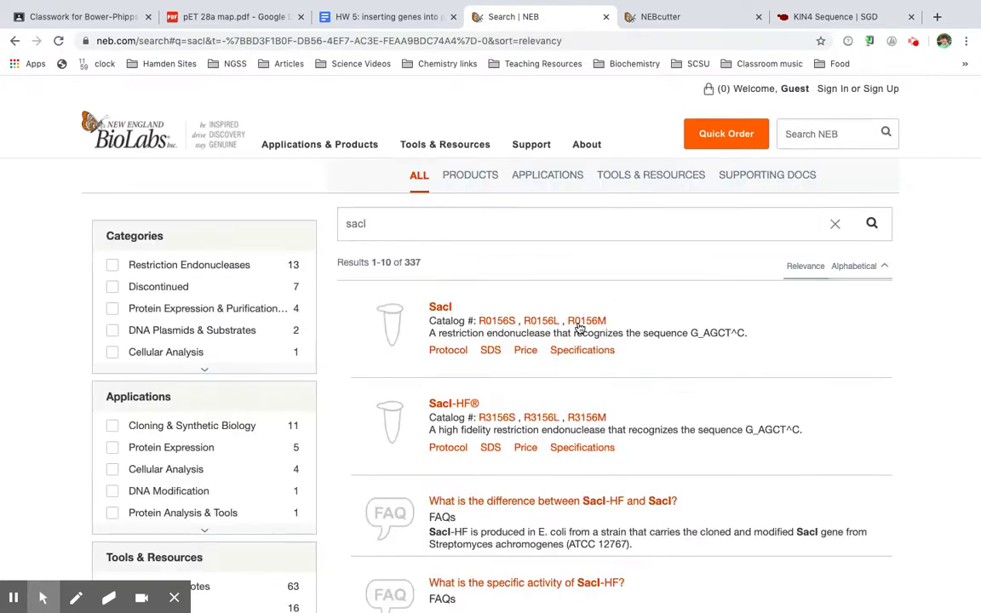
left_click(440, 310)
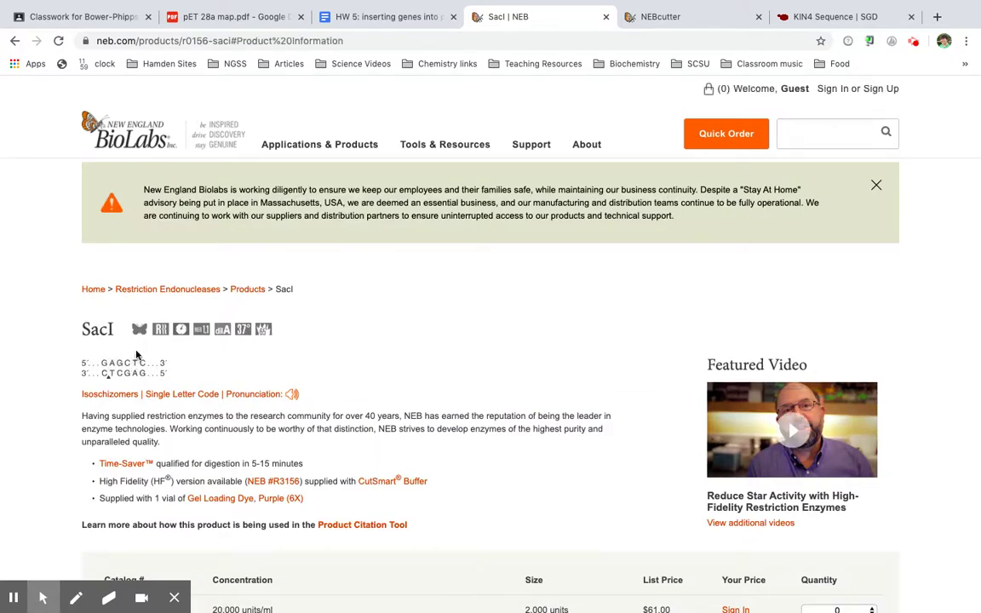
Return to the homework document and open a gap between GAGCT and C of the SacI site in question 4
left_click(401, 19)
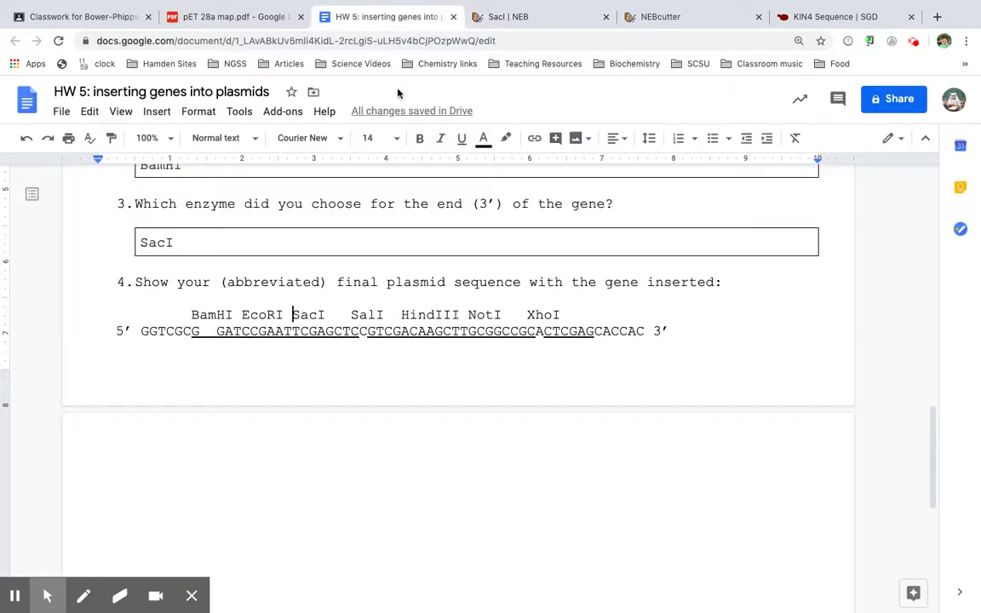
left_click(316, 332)
key("Right")
key("Right")
key("Right")
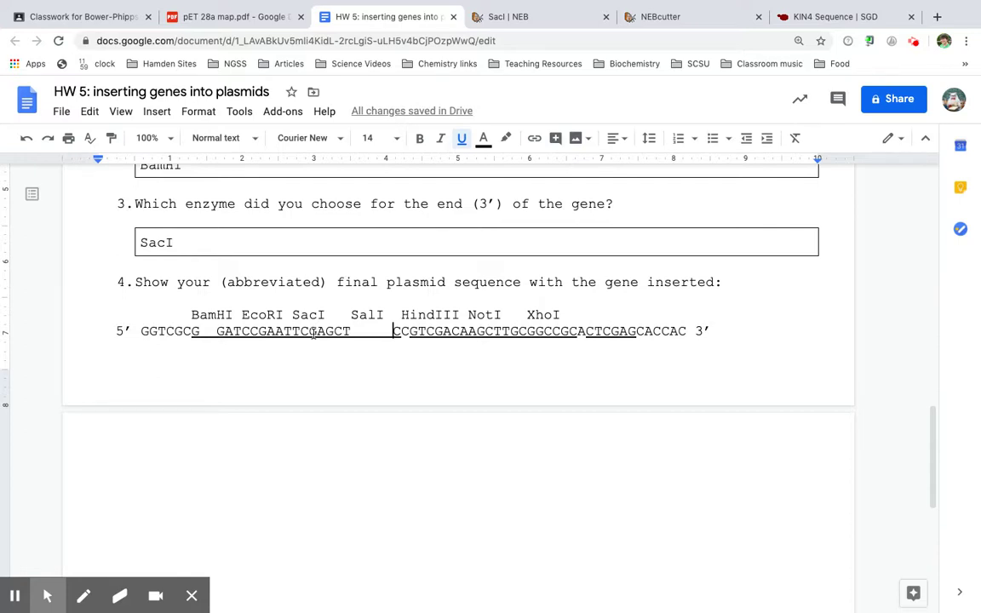
Replace the gap at the SacI cut with an apostrophe, and place the cursor after the first G of the BamHI site
key("BackSpace")
key("BackSpace")
key("BackSpace")
key("BackSpace")
key("BackSpace")
key("BackSpace")
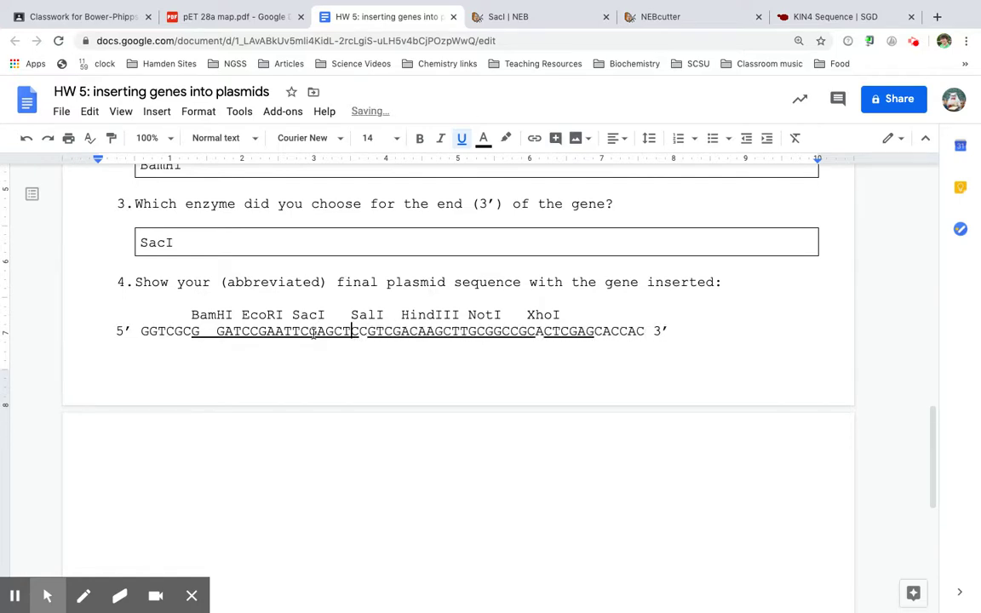
type("T")
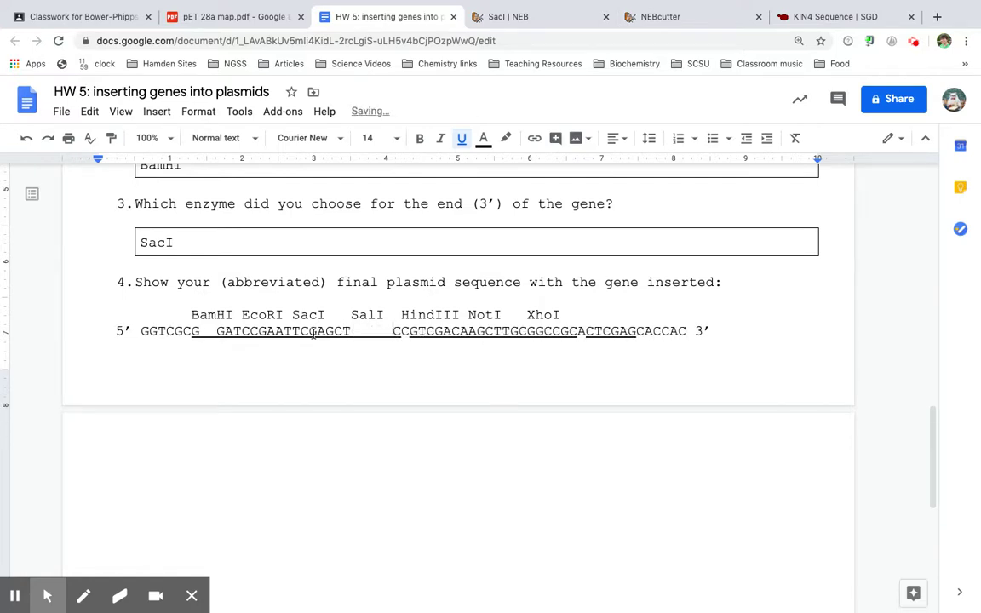
key("BackSpace")
key("BackSpace")
key("BackSpace")
key("BackSpace")
key("BackSpace")
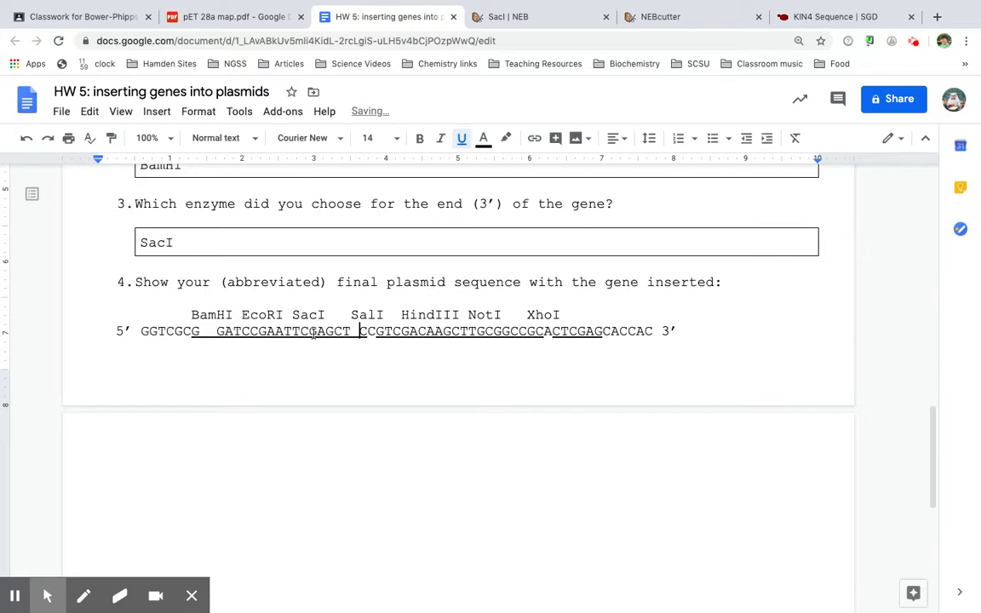
type("'")
left_click(202, 332)
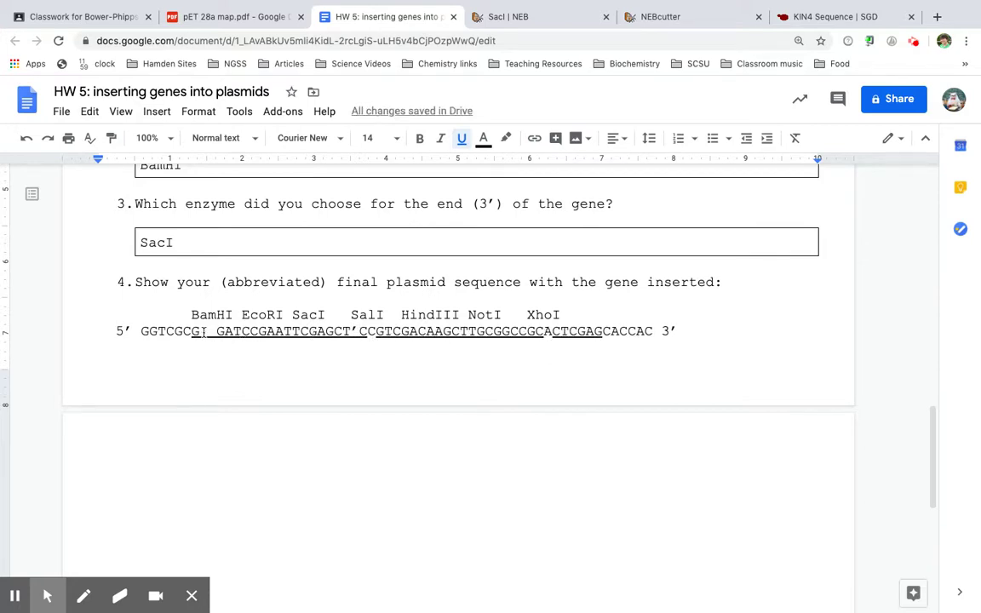
Mark the BamHI cut with an apostrophe after its first G, and set off GAATTC with gaps before and after it
type("'")
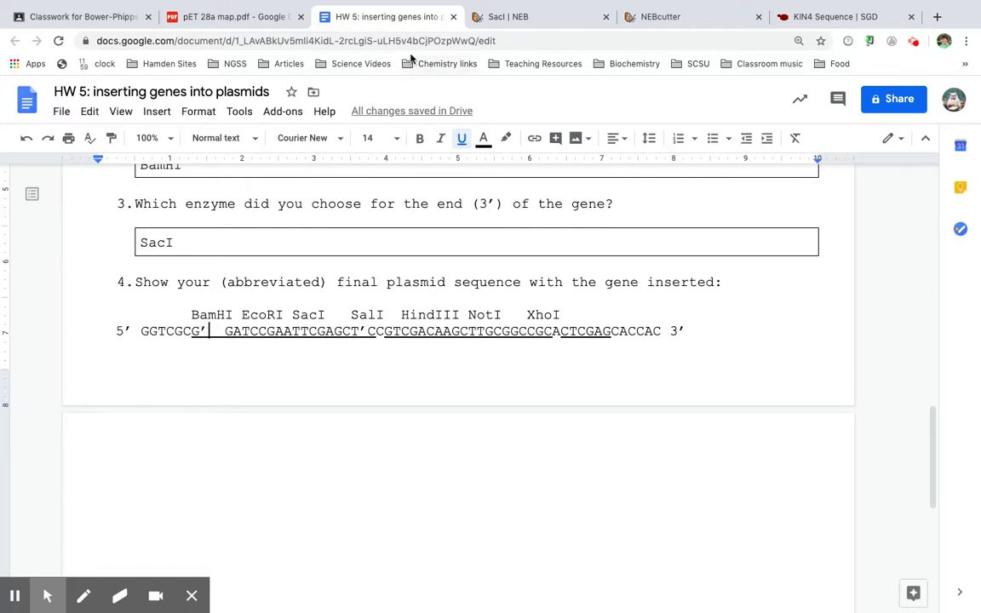
left_click(266, 331)
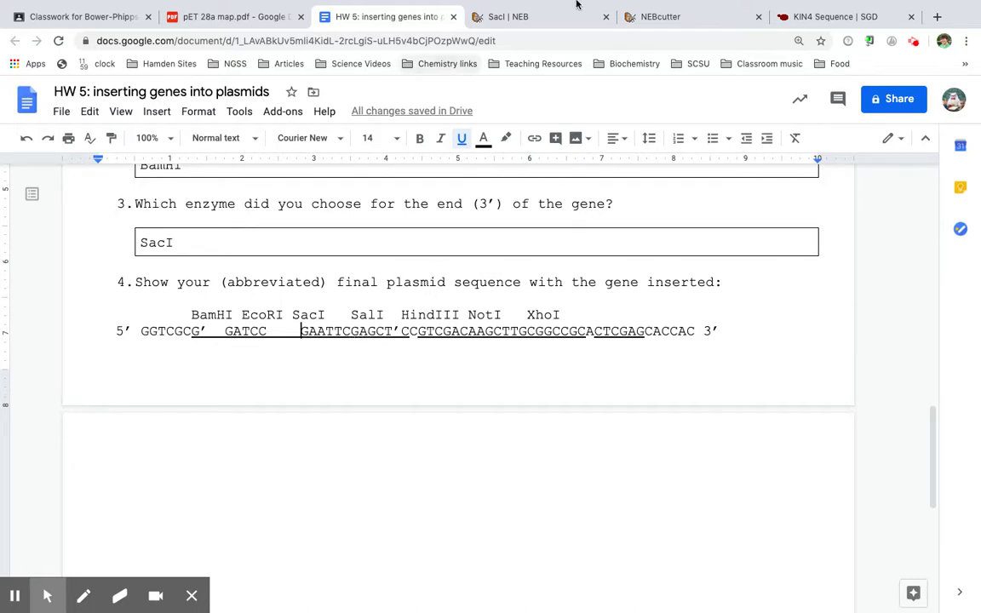
left_click(545, 17)
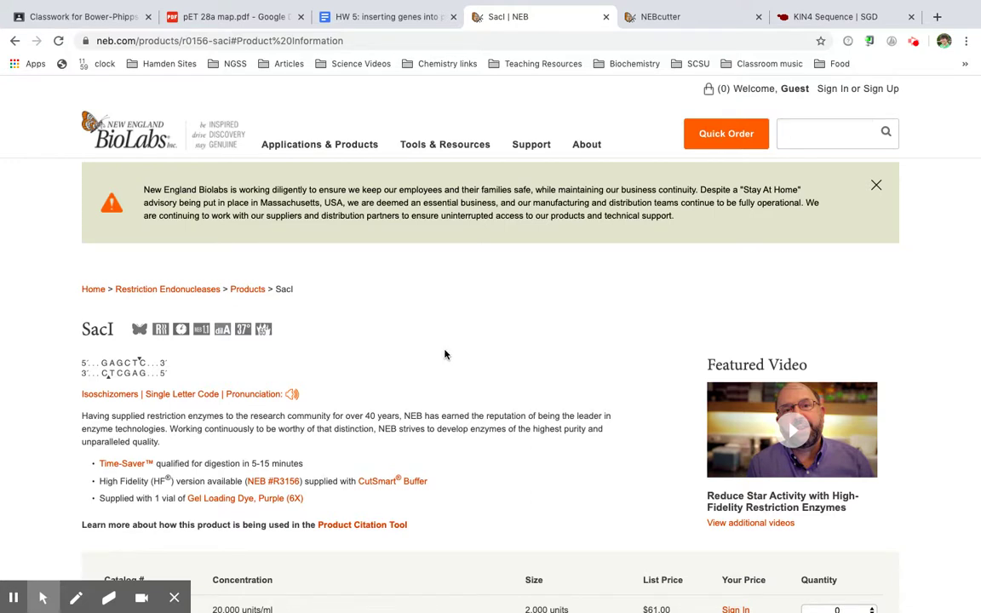
left_click(396, 17)
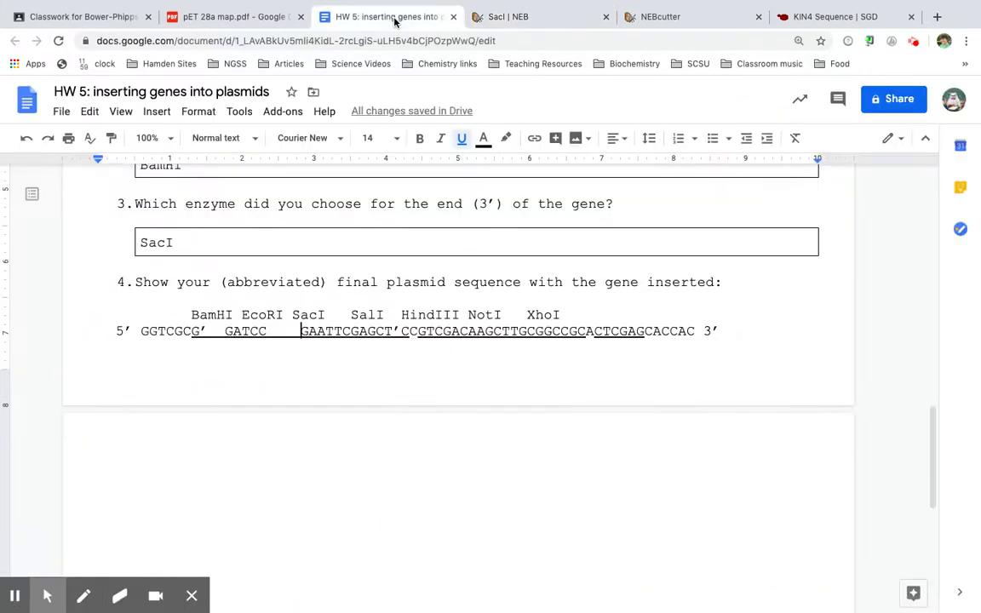
left_click(352, 333)
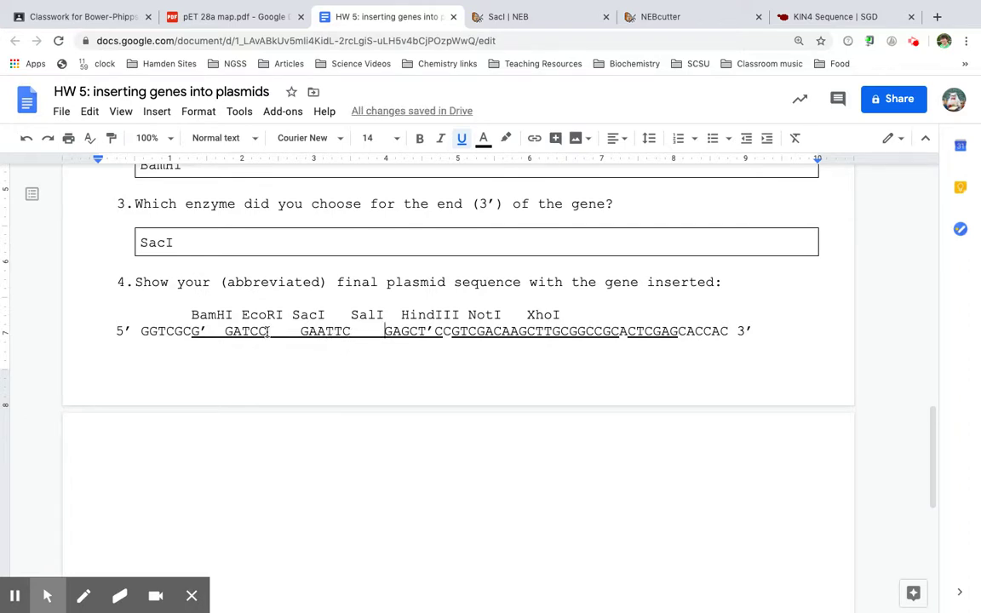
Close the gap inside the BamHI site so that it reads G'GATCC
left_click(225, 332)
key("BackSpace")
key("BackSpace")
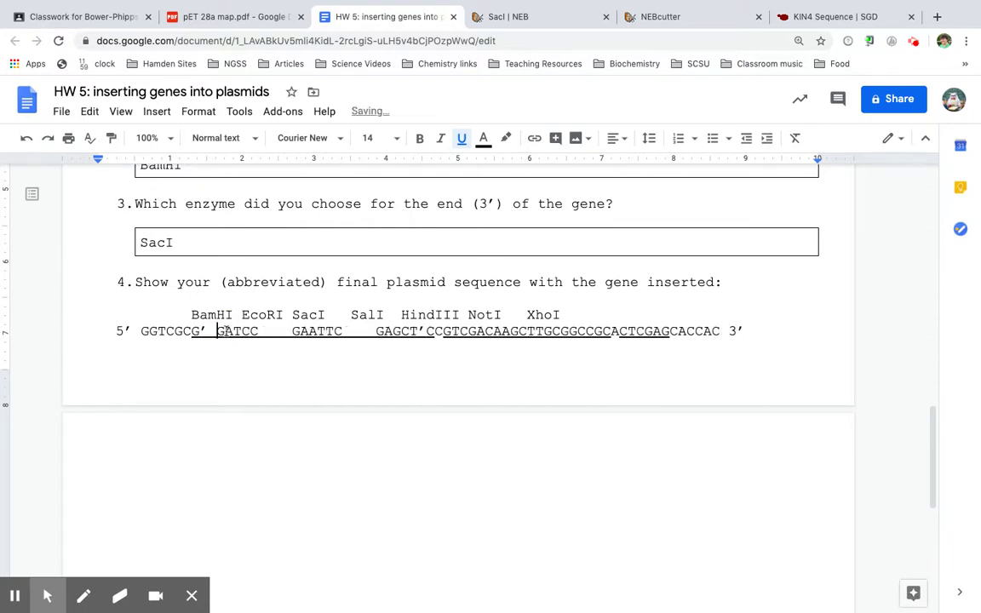
key("BackSpace")
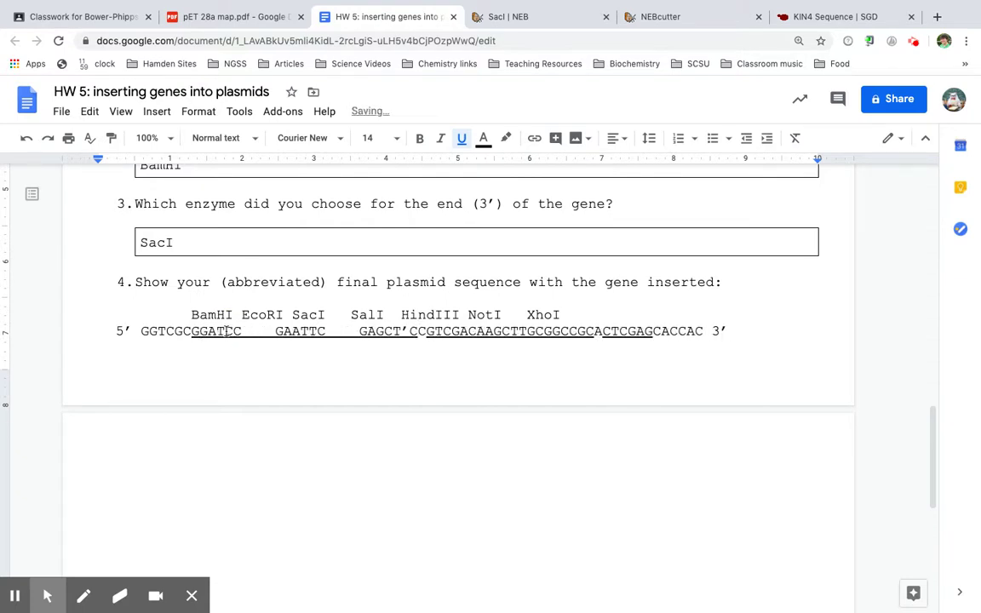
type("'")
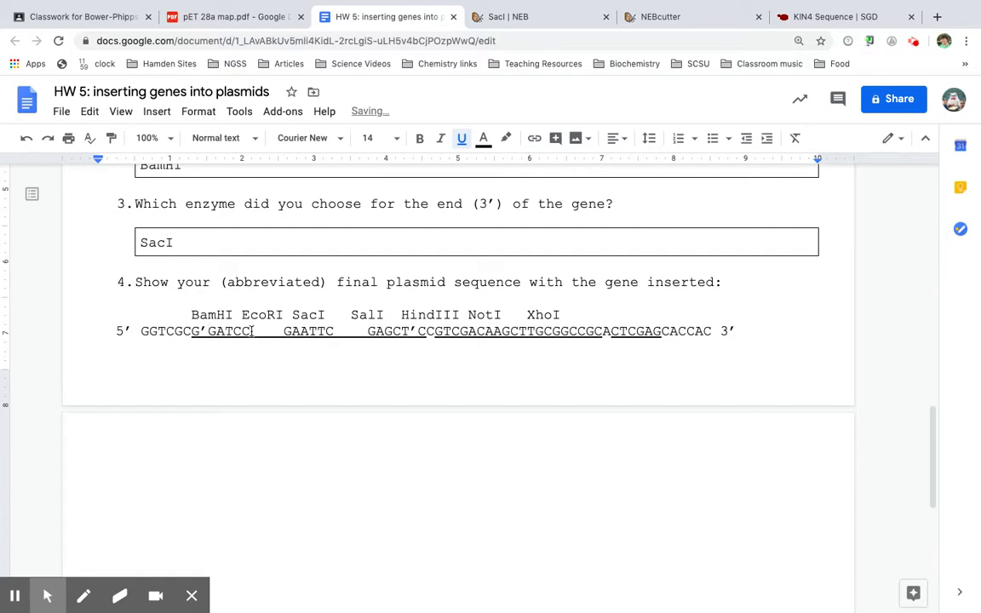
Examine the BamHI and SacI sites with their cut marks and the GAATTC segment between them
left_click_drag(252, 332, 193, 334)
left_click(202, 334)
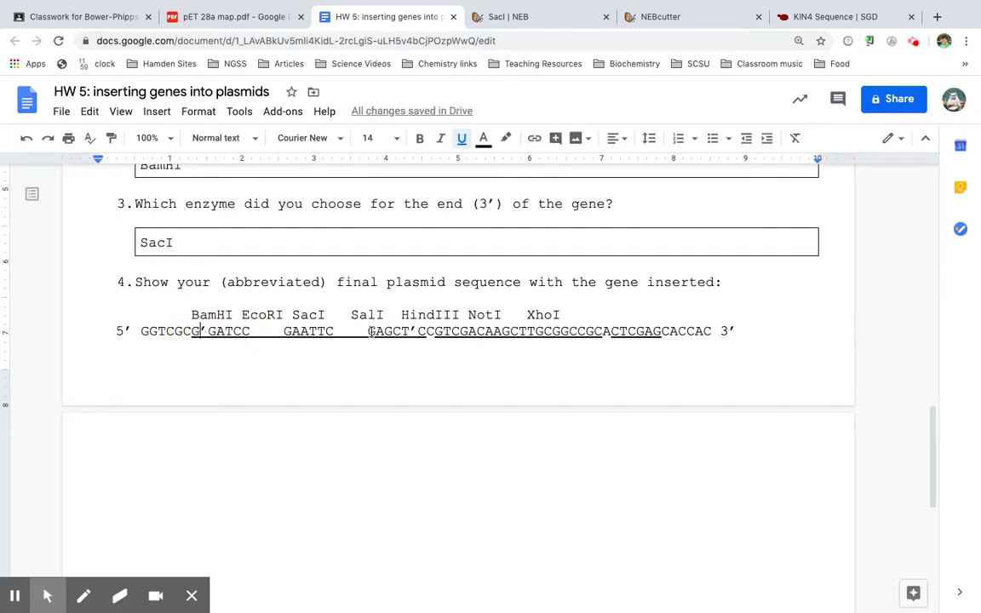
left_click_drag(371, 332, 424, 332)
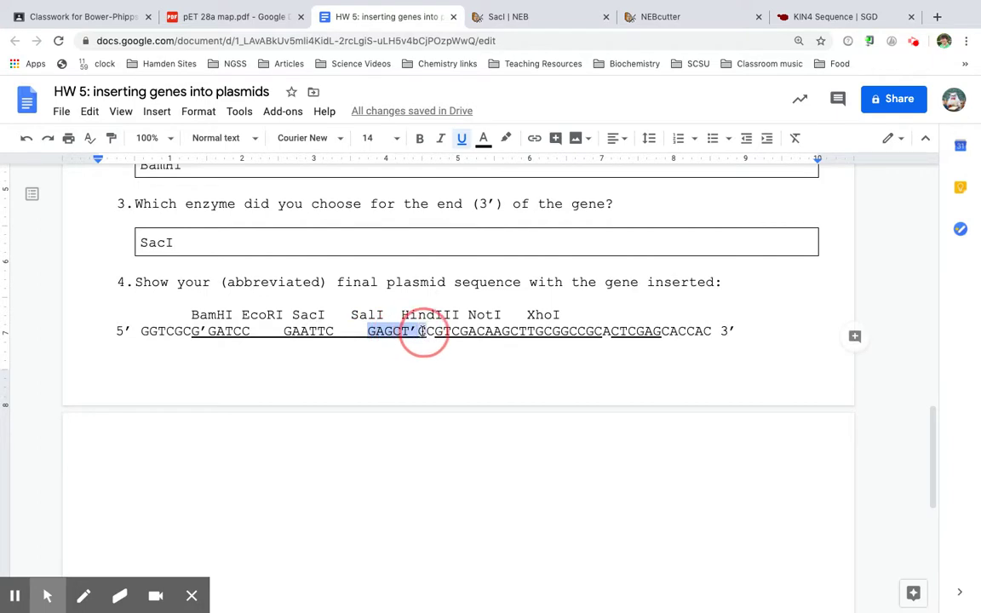
left_click(413, 332)
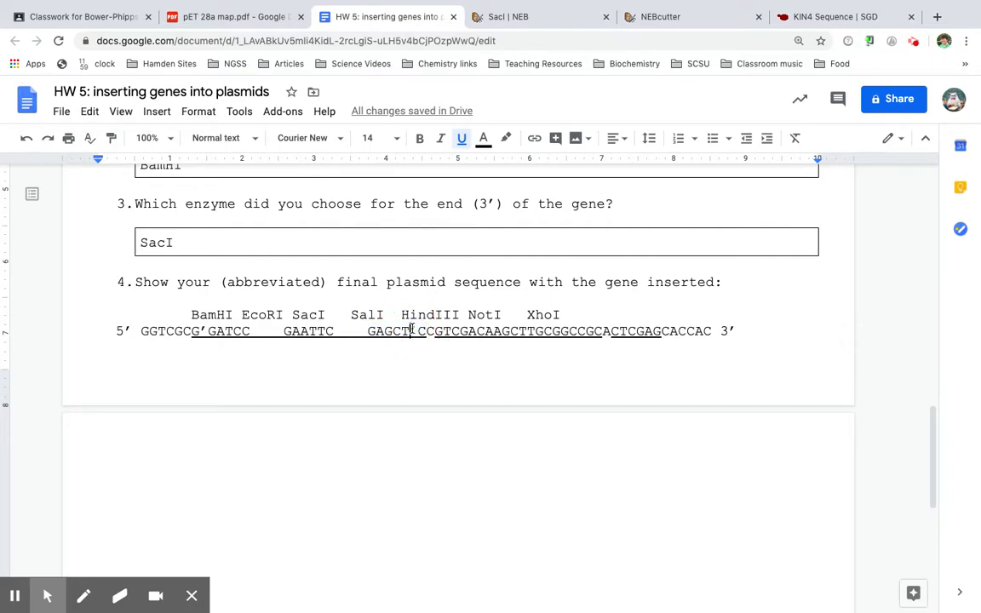
left_click_drag(335, 332, 284, 332)
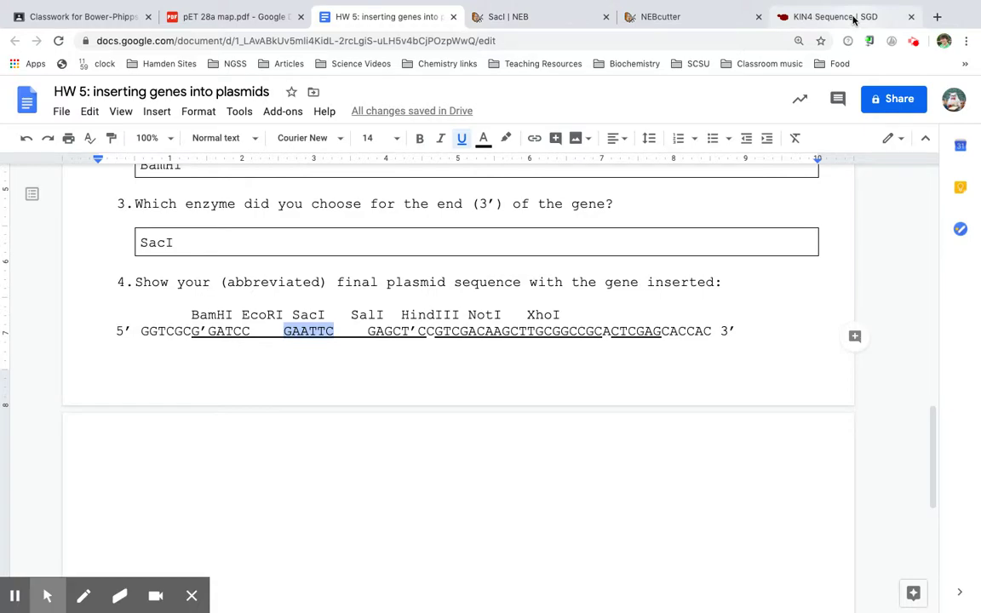
Copy the first ten bases, ATGGCTTCTG, from the KIN4 genomic DNA on SGD and paste them after G'GATCC in the homework document
left_click(854, 18)
scroll(562, 258, "up", 5)
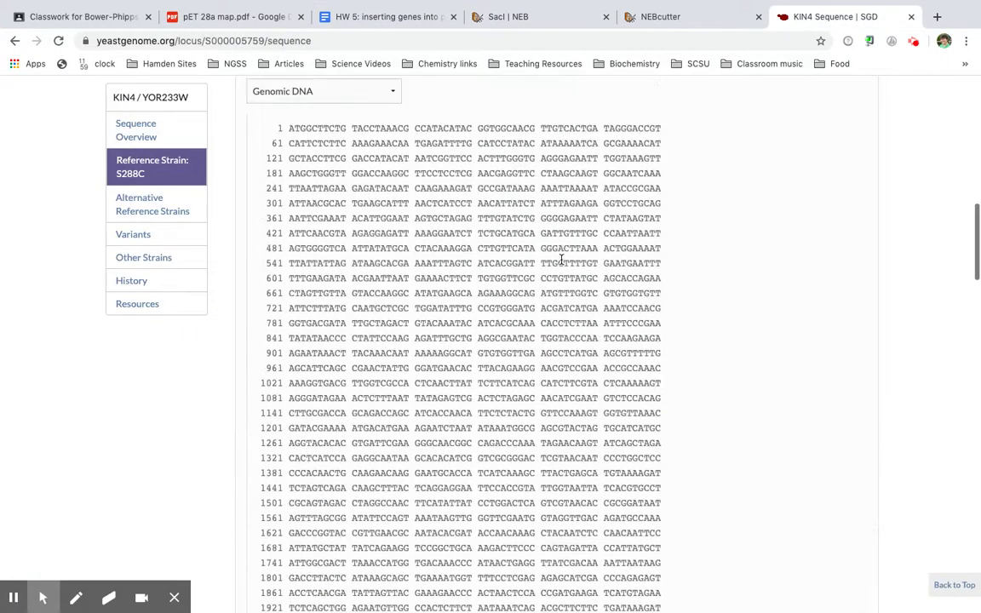
scroll(562, 259, "up", 1)
left_click(288, 156)
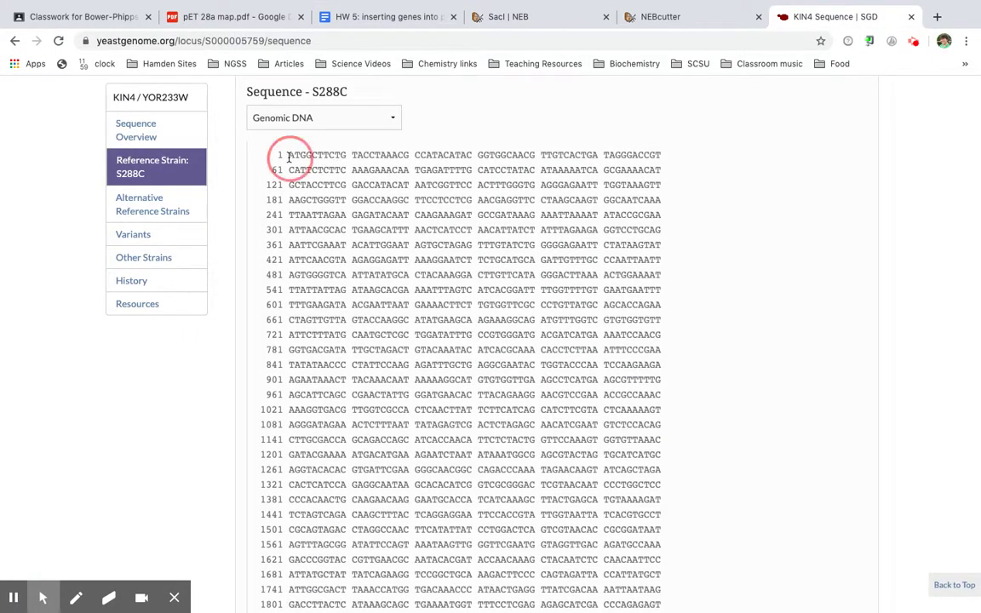
left_click_drag(287, 156, 346, 154)
key("ctrl+c")
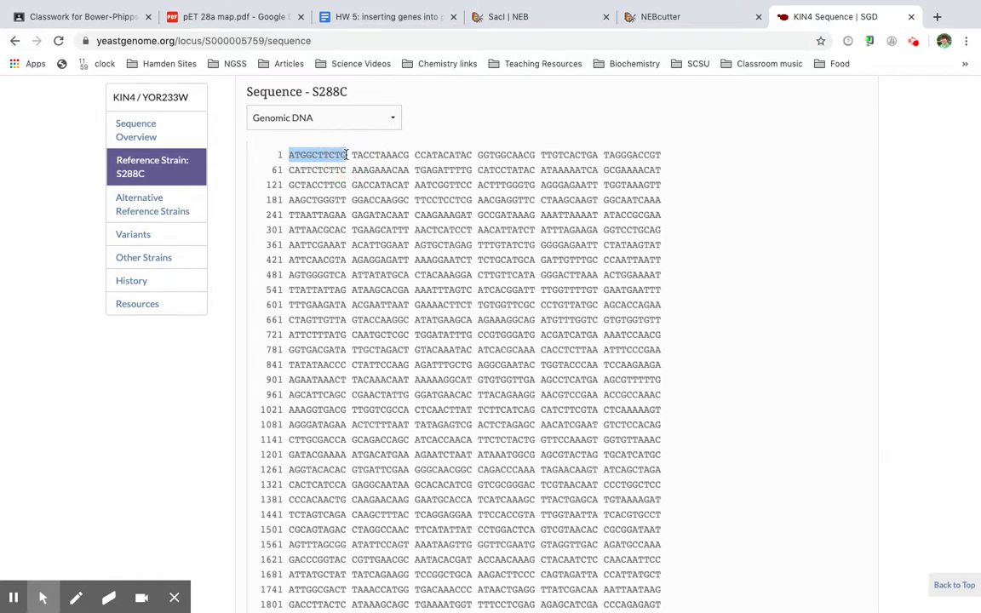
left_click(407, 20)
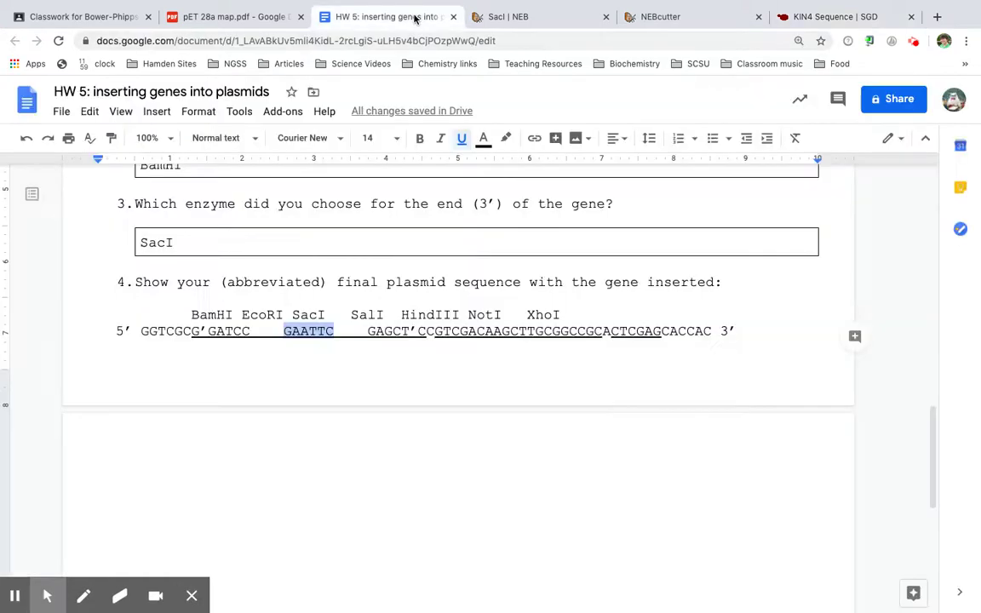
left_click(253, 332)
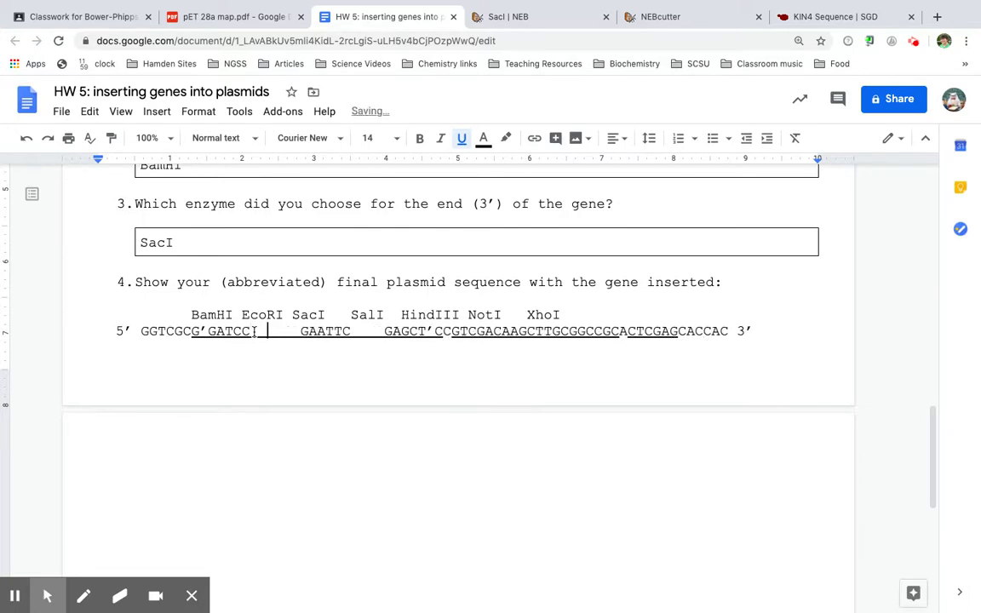
key("ctrl+v")
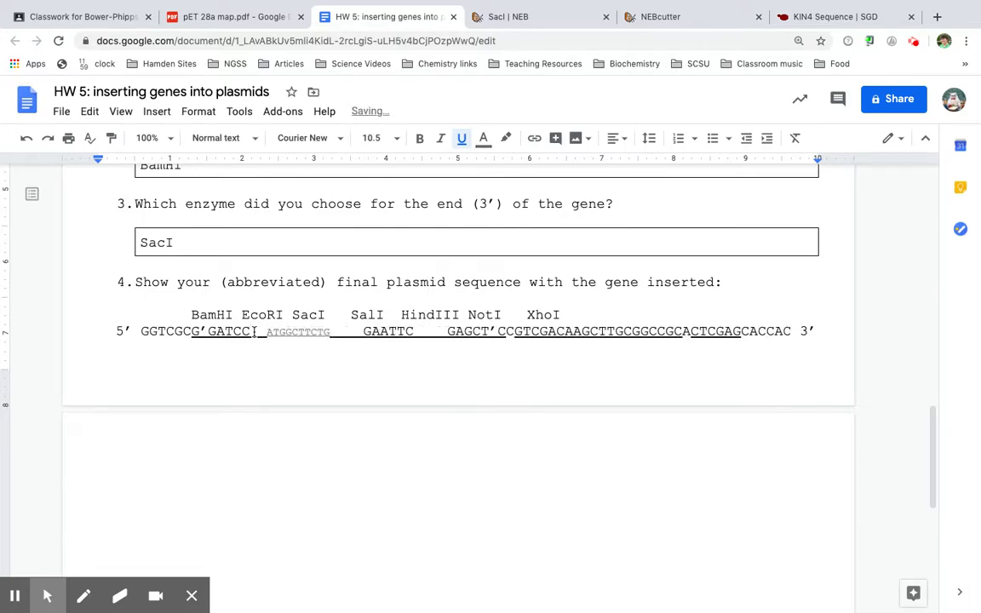
Replace the GAATTC segment after the pasted bases with the text KIN4 GENE
left_click(417, 331)
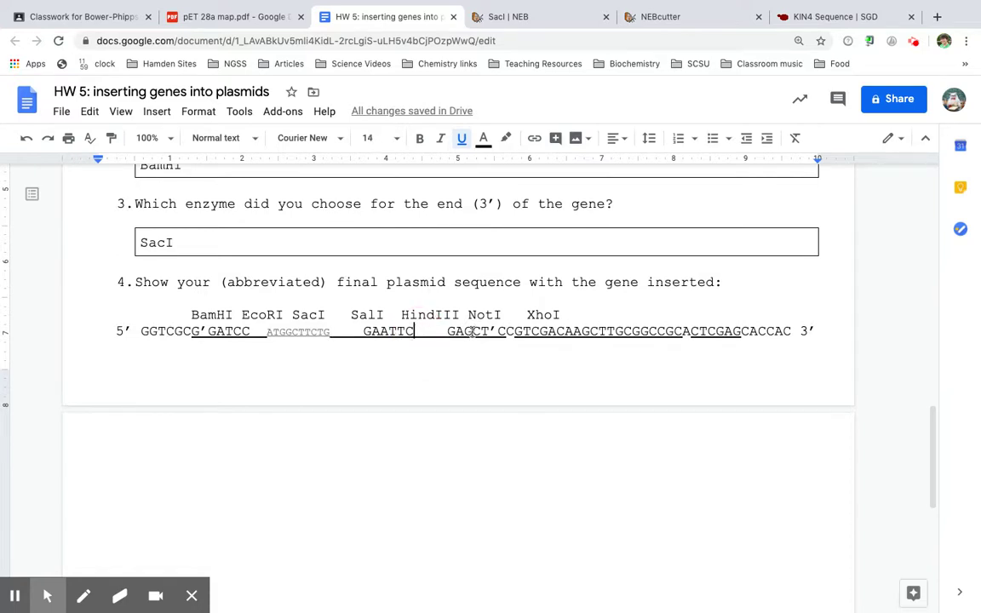
left_click(432, 331)
left_click_drag(432, 332, 365, 332)
key("BackSpace")
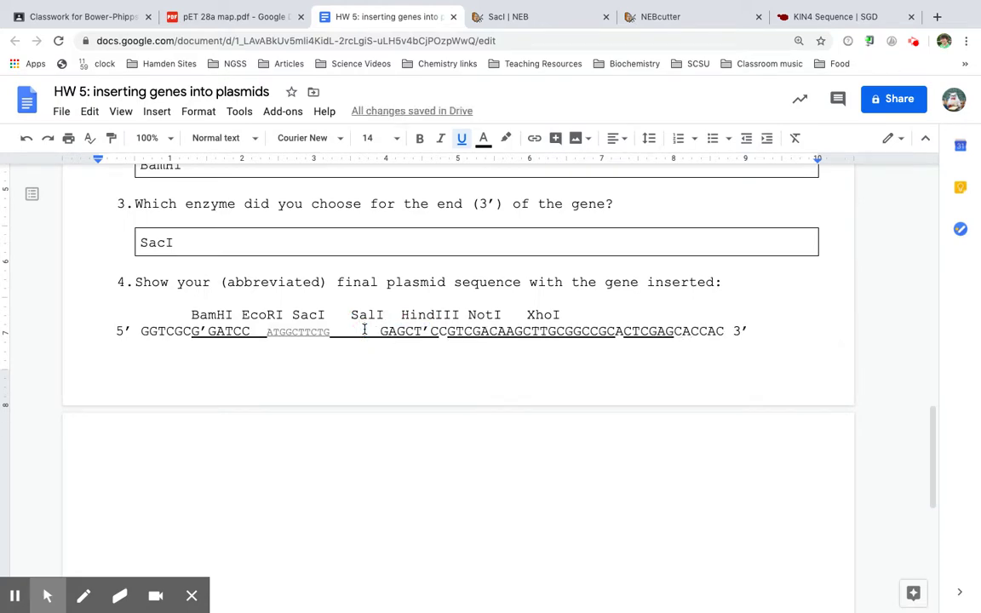
scroll(364, 330, "up", 8)
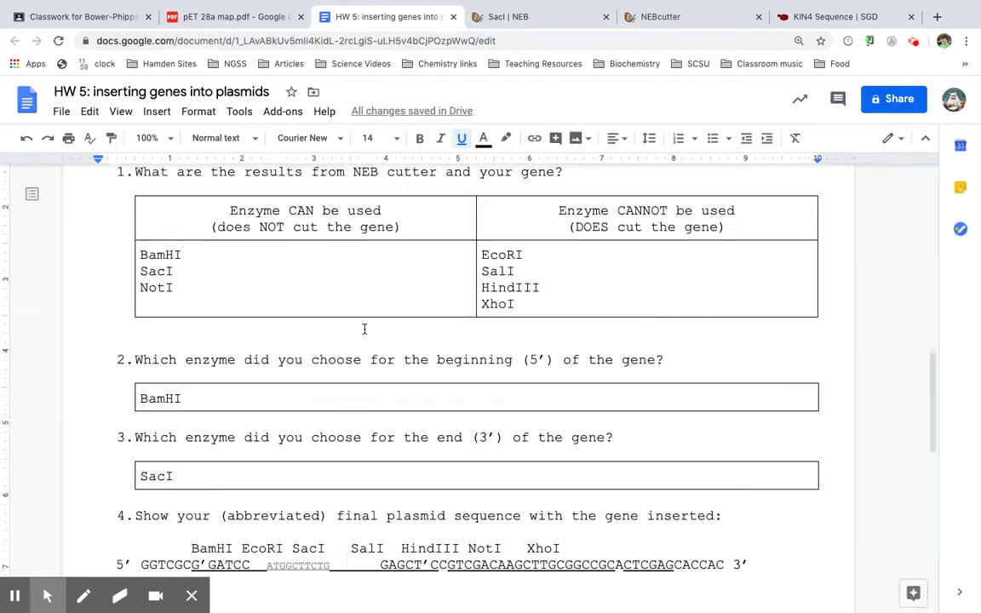
scroll(364, 330, "down", 7)
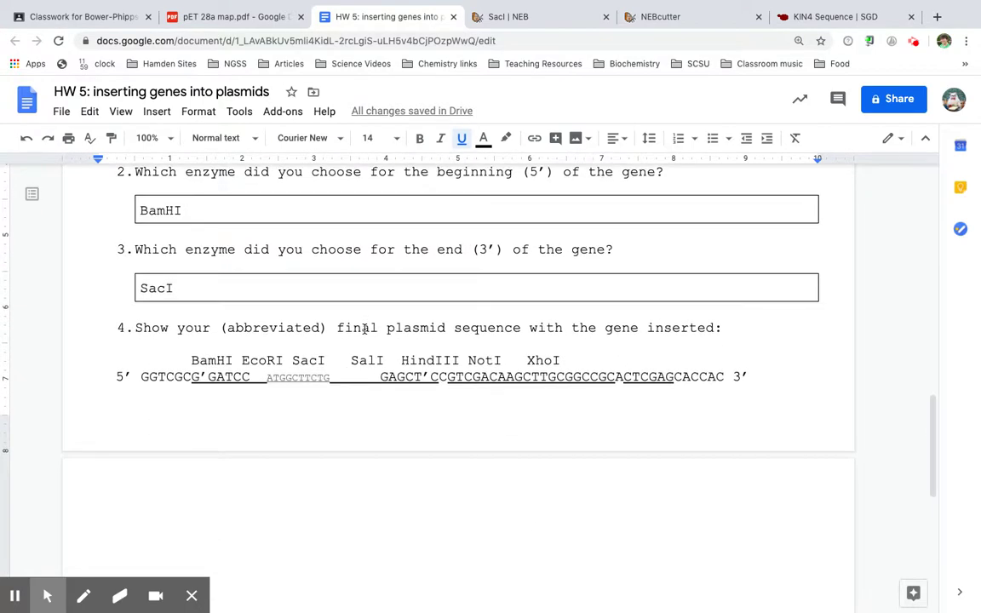
type("KIN4 GENE")
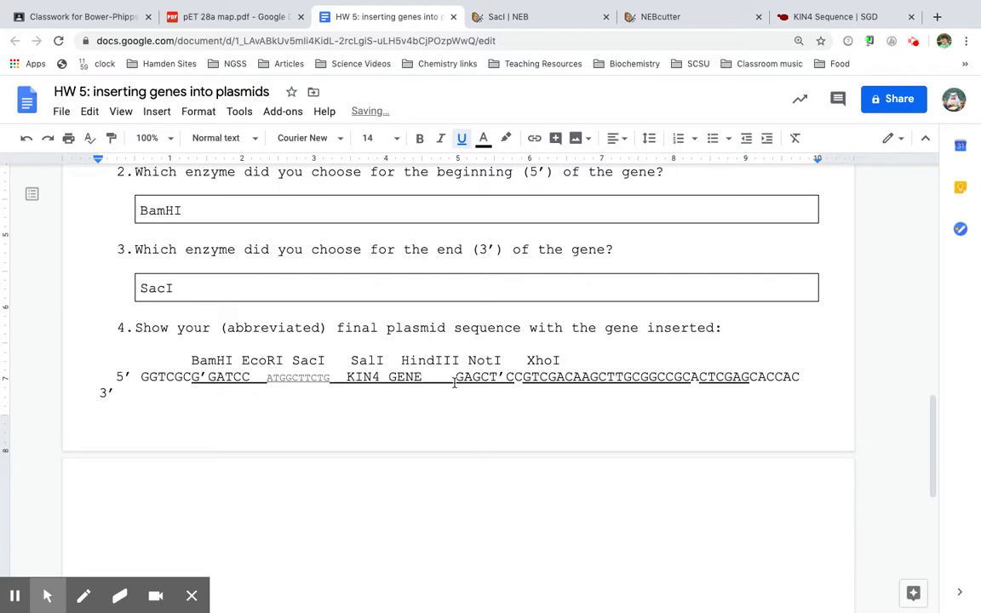
Copy the final KIN4 bases from GAGGGTT through TGA on SGD and paste them after KIN4 GENE in the homework document
left_click_drag(457, 376, 511, 381)
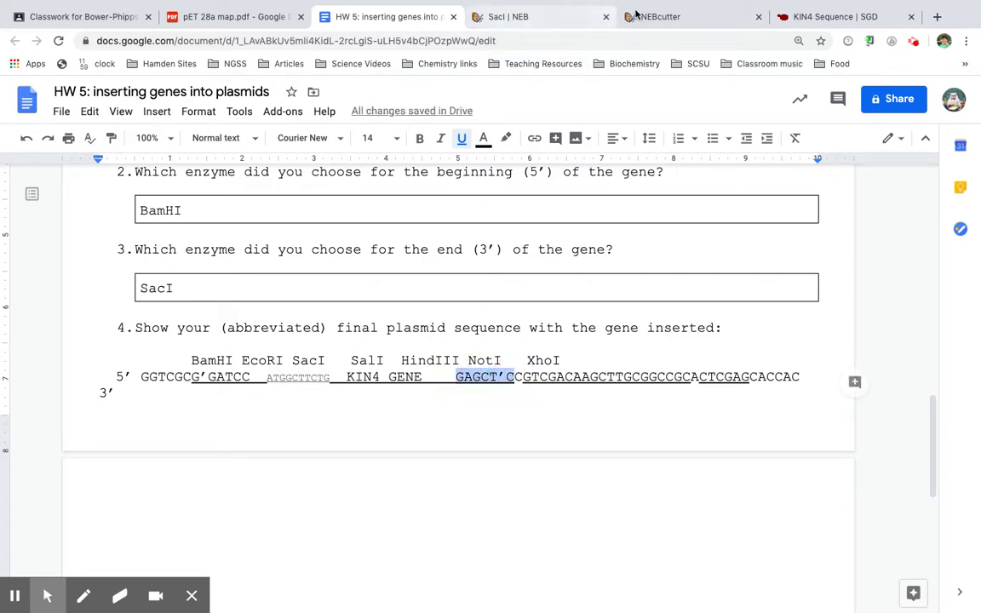
left_click(843, 16)
scroll(439, 323, "down", 4)
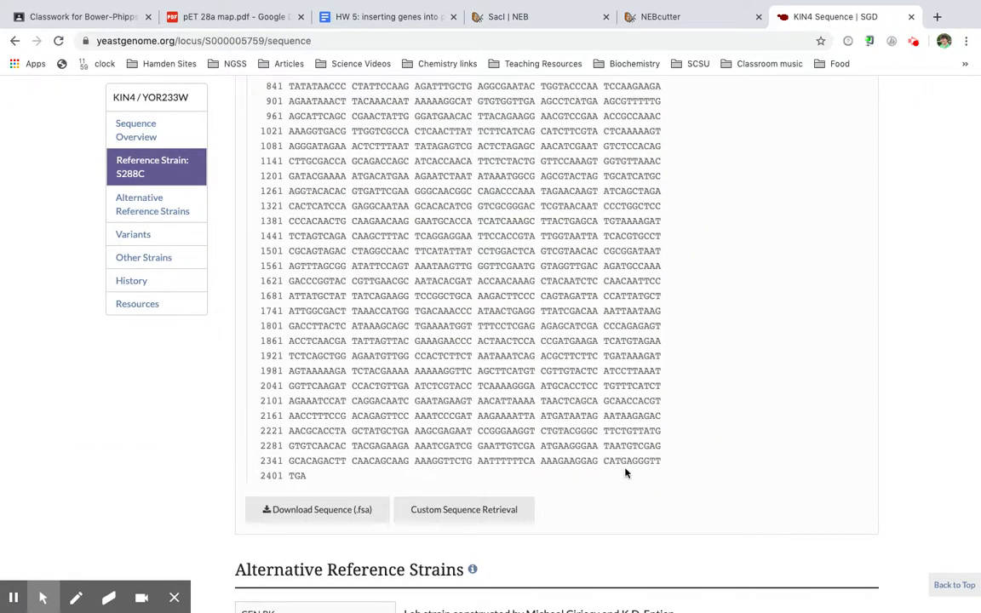
left_click_drag(622, 460, 304, 473)
key("ctrl+c")
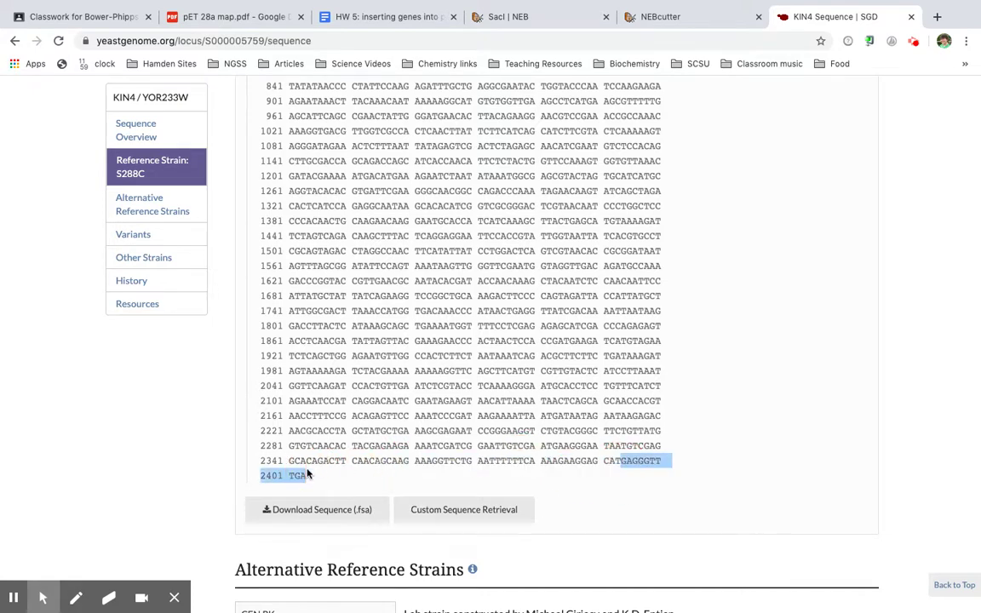
left_click(412, 19)
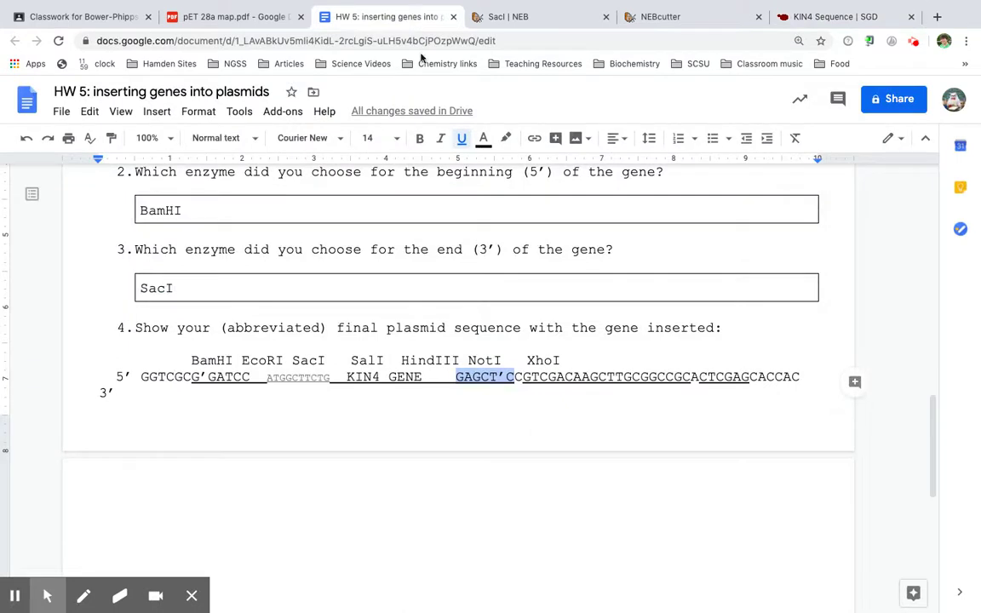
left_click(435, 377)
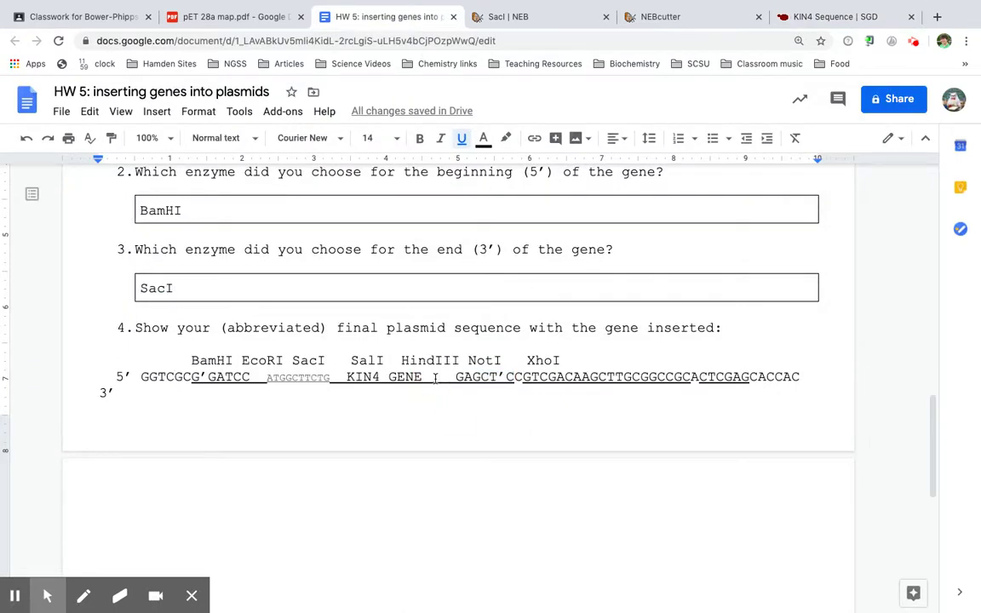
key("ctrl+v")
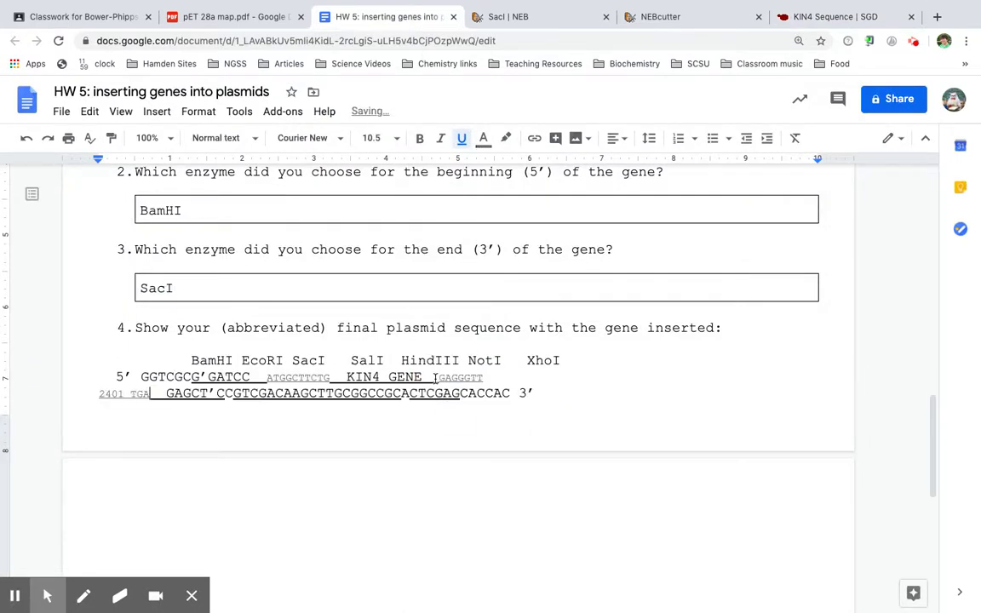
Delete the 2401 position number and the space from the pasted gene end so it reads GAGGGTTTGA
left_click(129, 394)
key("BackSpace")
key("BackSpace")
key("BackSpace")
key("BackSpace")
key("BackSpace")
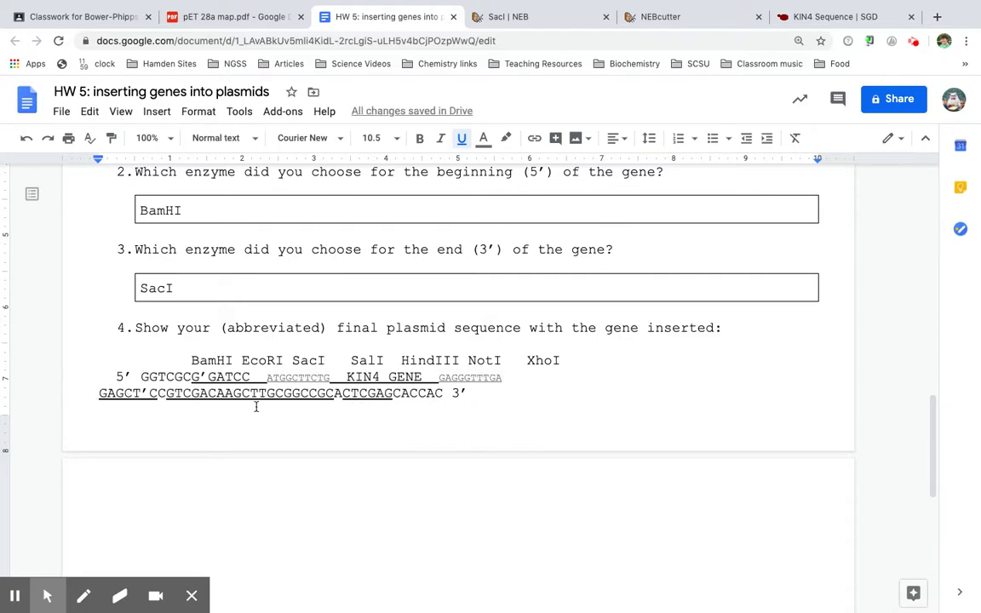
Format the inserted gene from ATGGCTTCTG through GAGGGTTTGA as italic, black text without underlining
left_click_drag(268, 377, 507, 377)
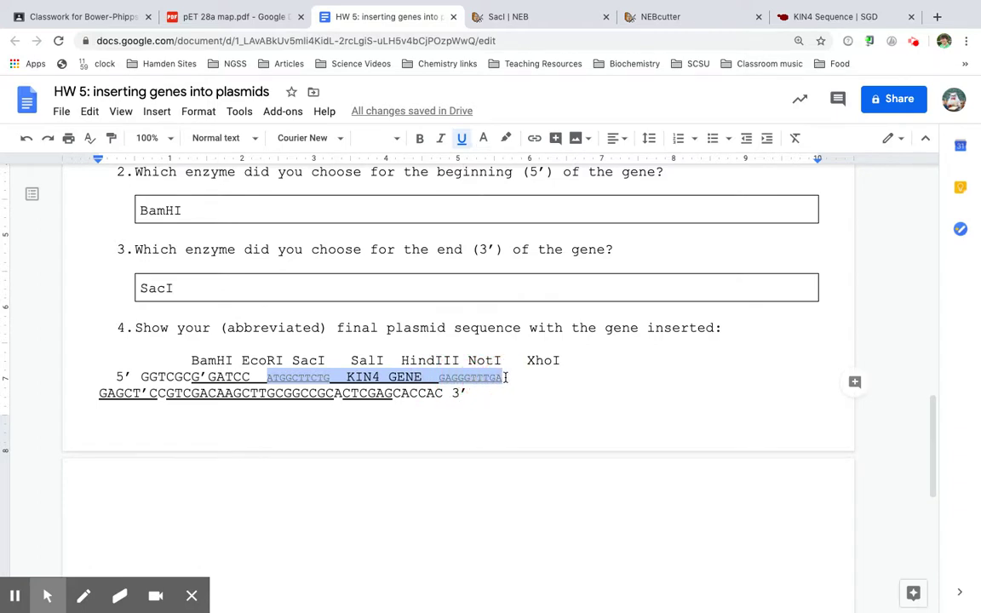
key("ctrl+i")
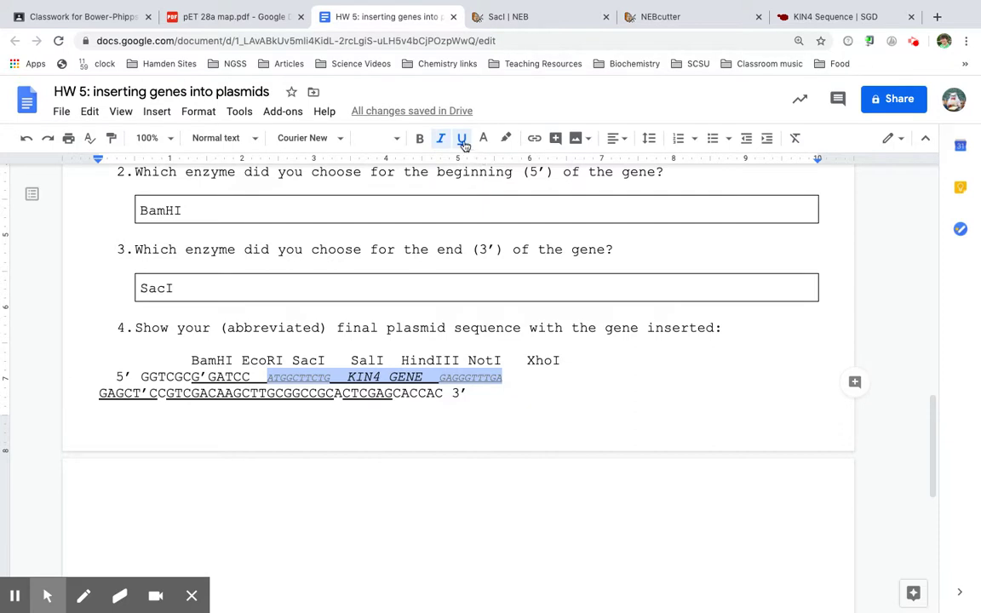
left_click(464, 145)
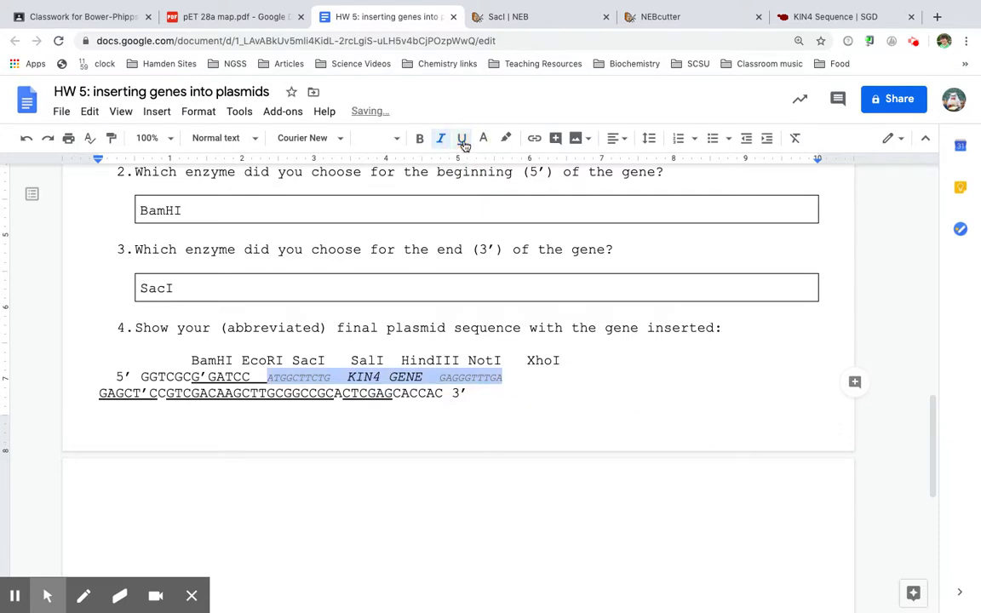
left_click(483, 140)
left_click(491, 163)
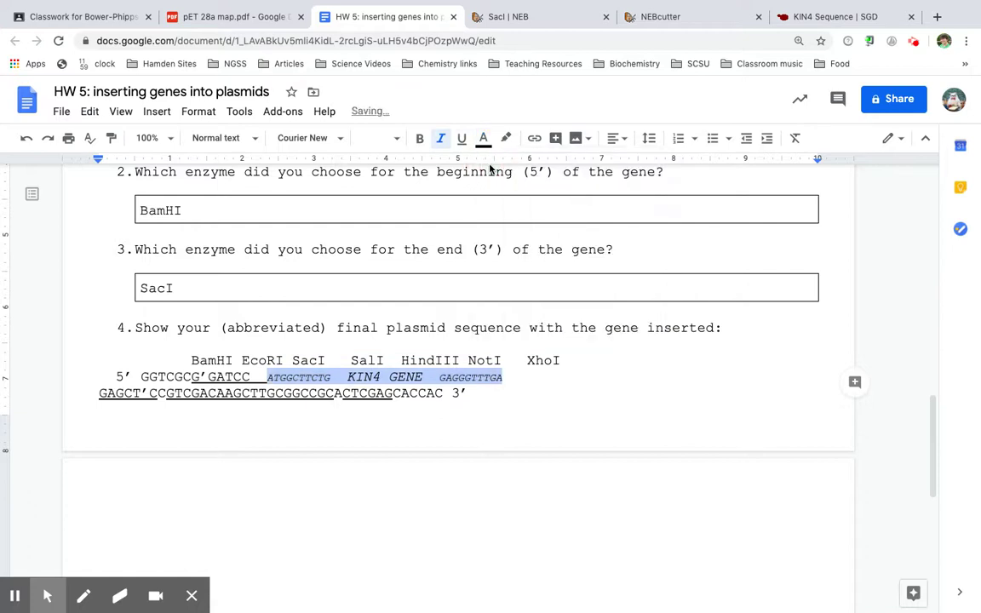
Set the enzyme label line and both lines of the final plasmid sequence to font size 14
left_click_drag(179, 360, 179, 362)
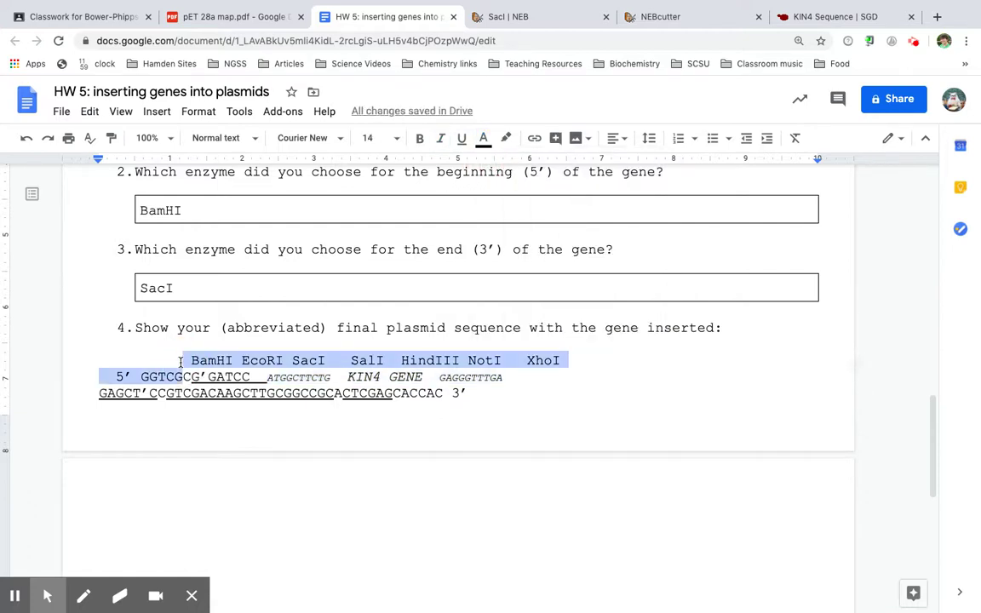
key("shift+Down")
key("shift+End")
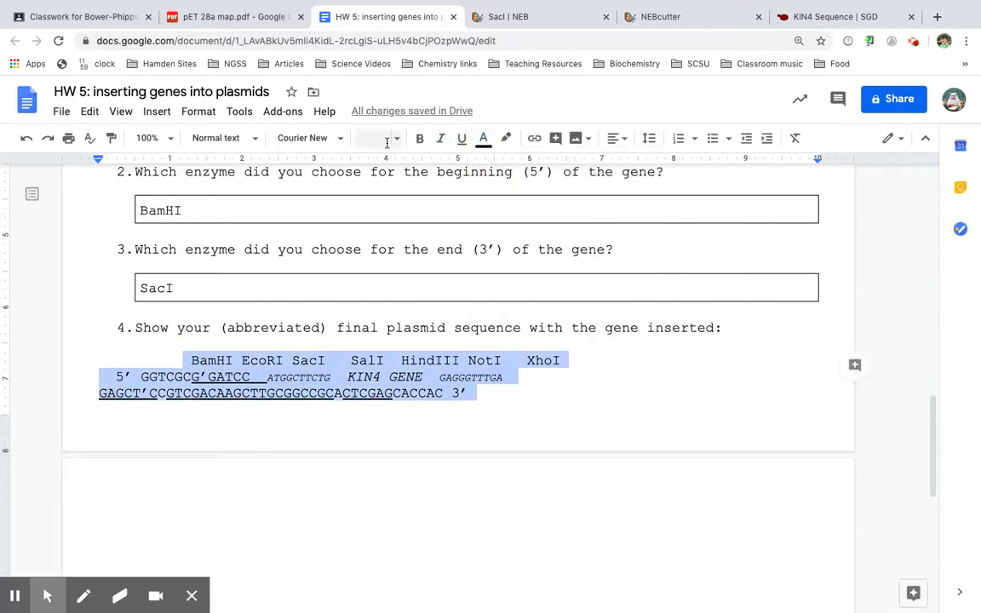
left_click(375, 138)
type("14")
key("Return")
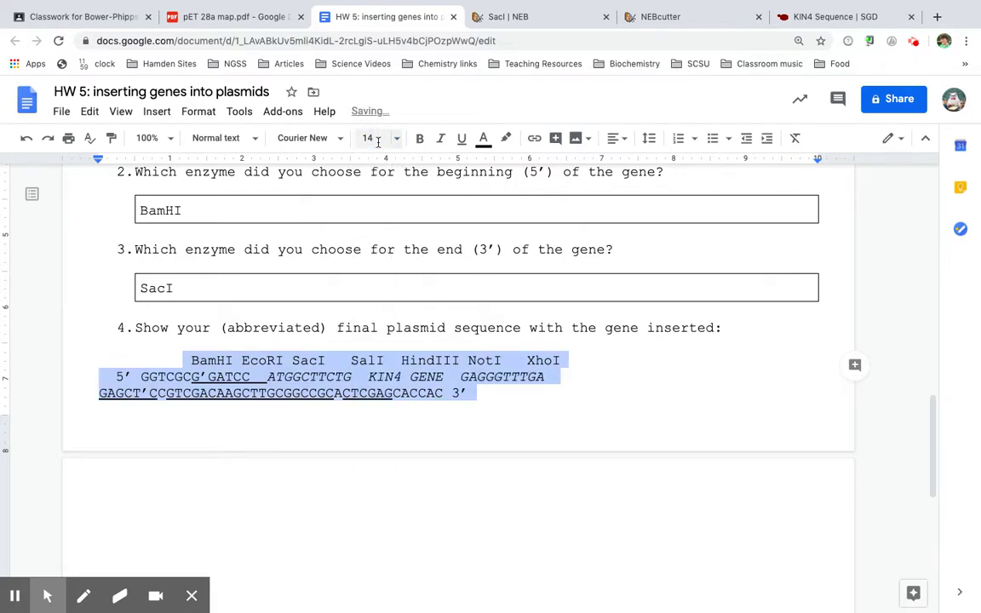
left_click(96, 397)
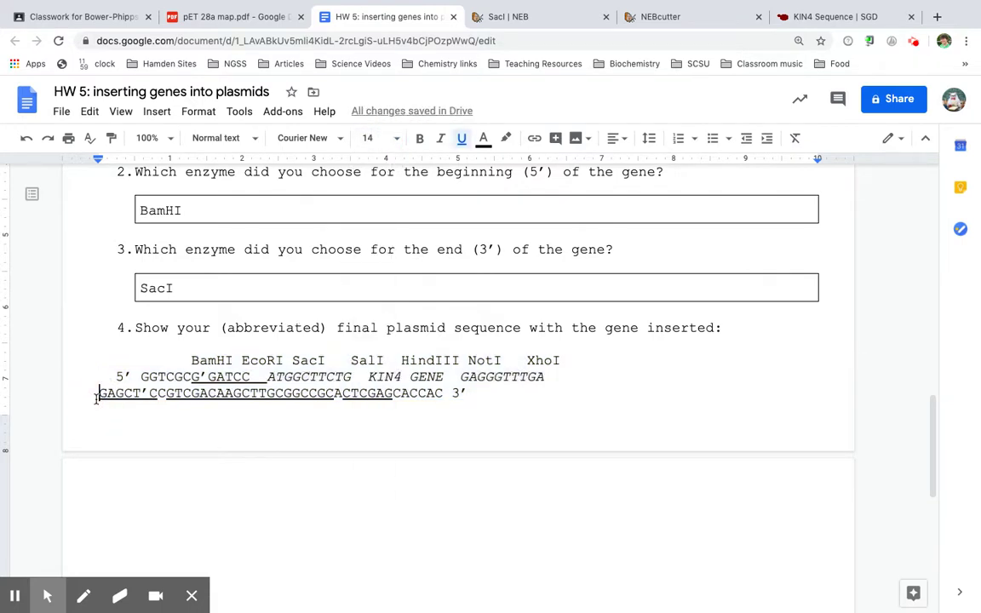
Replace the spaces around and within KIN4 GENE with periods so the insert reads ATGGCTTCTG.KIN4.GENE..GAGGGTTTGA
left_click(368, 377)
key("BackSpace")
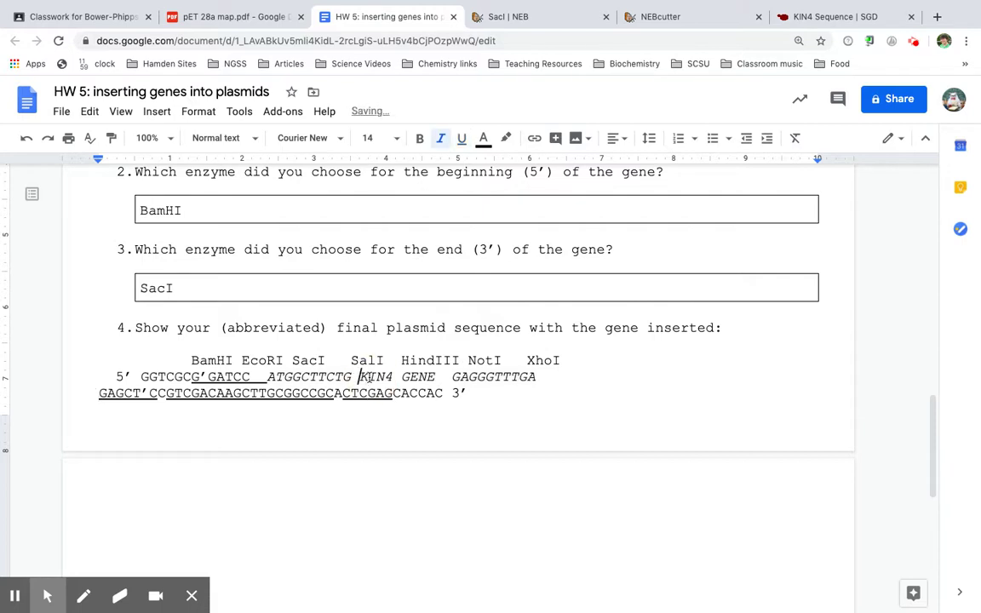
left_click(451, 377)
key("BackSpace")
type(".")
key("BackSpace")
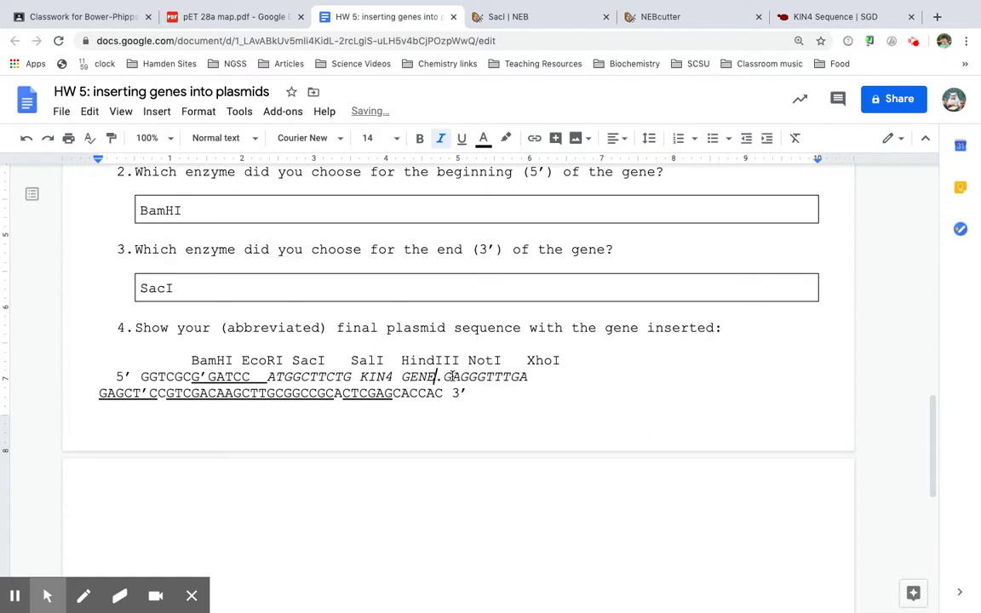
type(".")
key("Left")
key("Left")
key("Left")
key("Left")
key("Left")
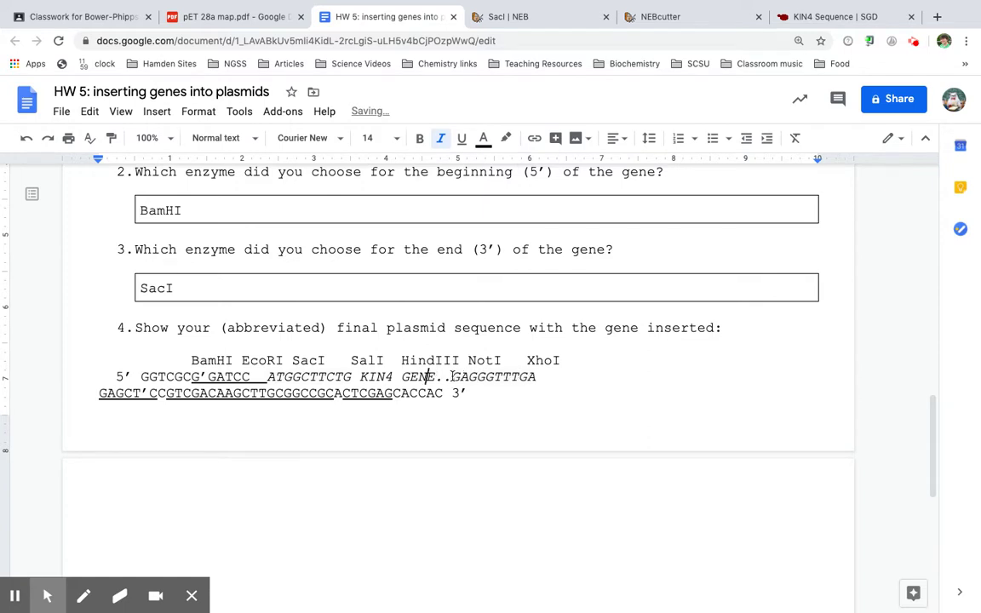
key("BackSpace")
type(".")
key("Left")
key("Left")
key("Left")
key("Left")
key("Left")
key("BackSpace")
type(".")
Delete the underlined spaces between G’GATCC and ATGGCTTCTG in the final plasmid sequence
left_click(267, 376)
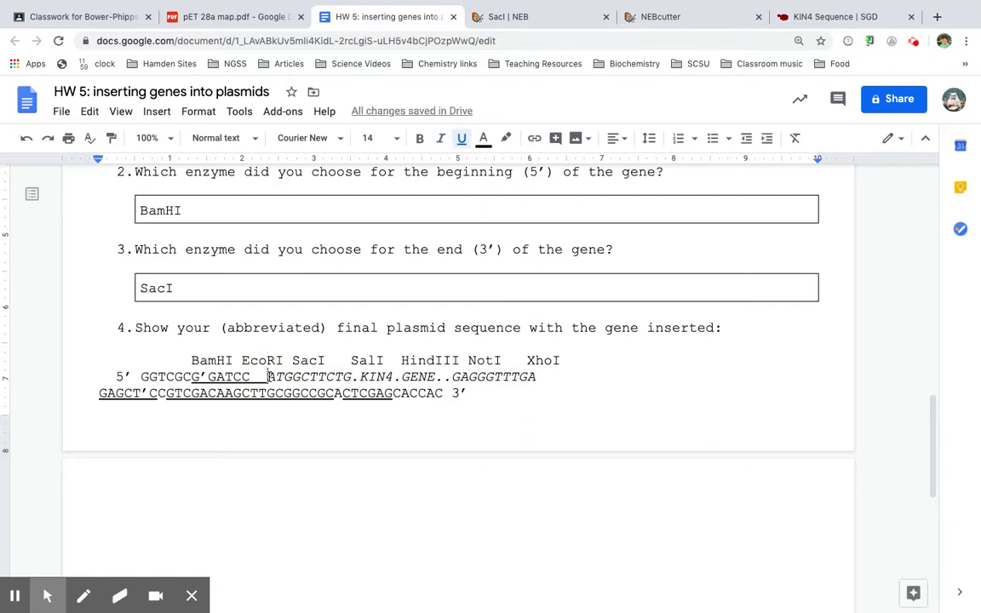
key("BackSpace")
key("BackSpace")
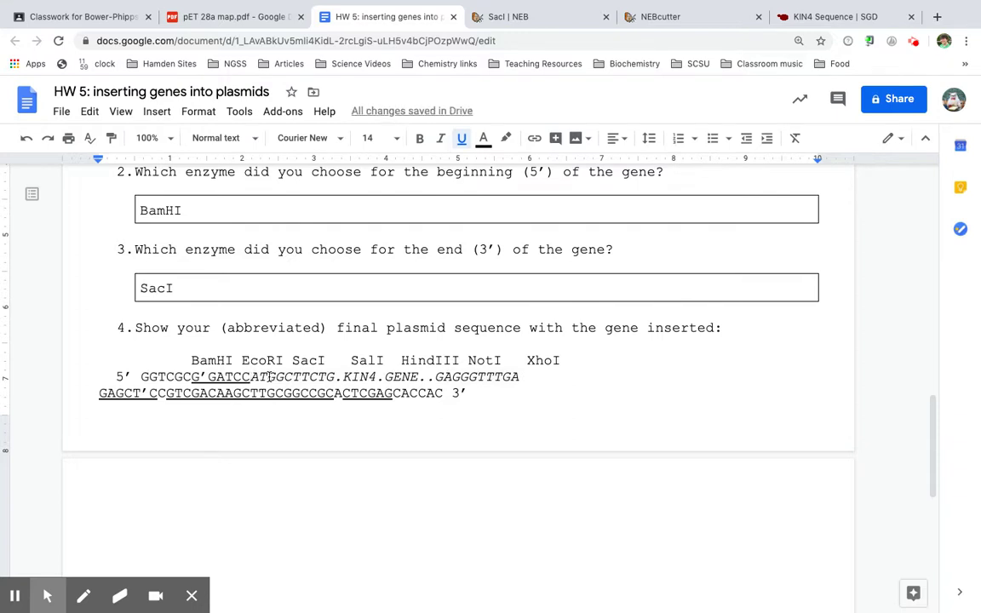
Try to join the line starting with GAGCT’C directly onto the end of the inserted gene
left_click(95, 395)
key("BackSpace")
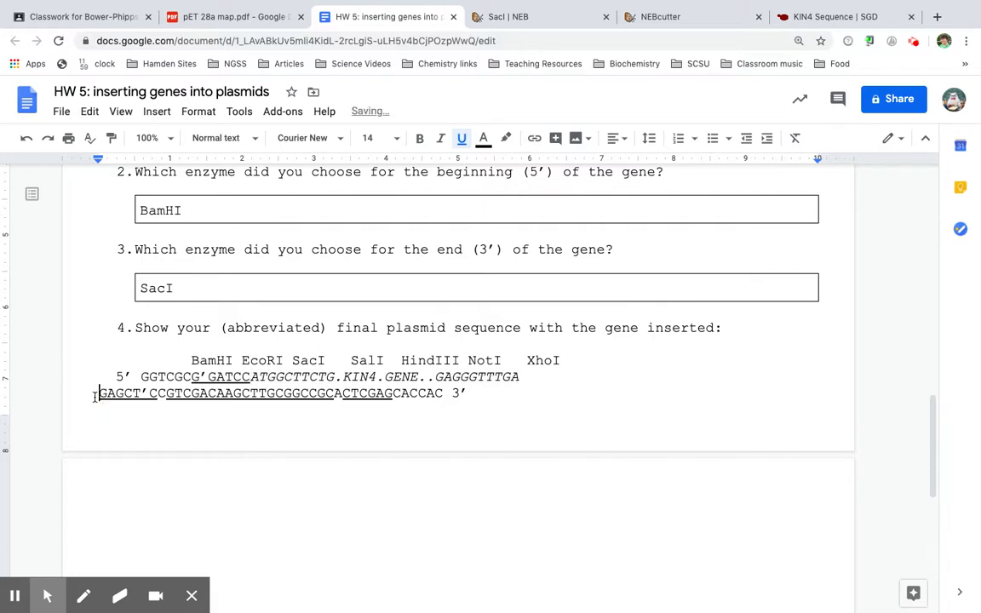
key("BackSpace")
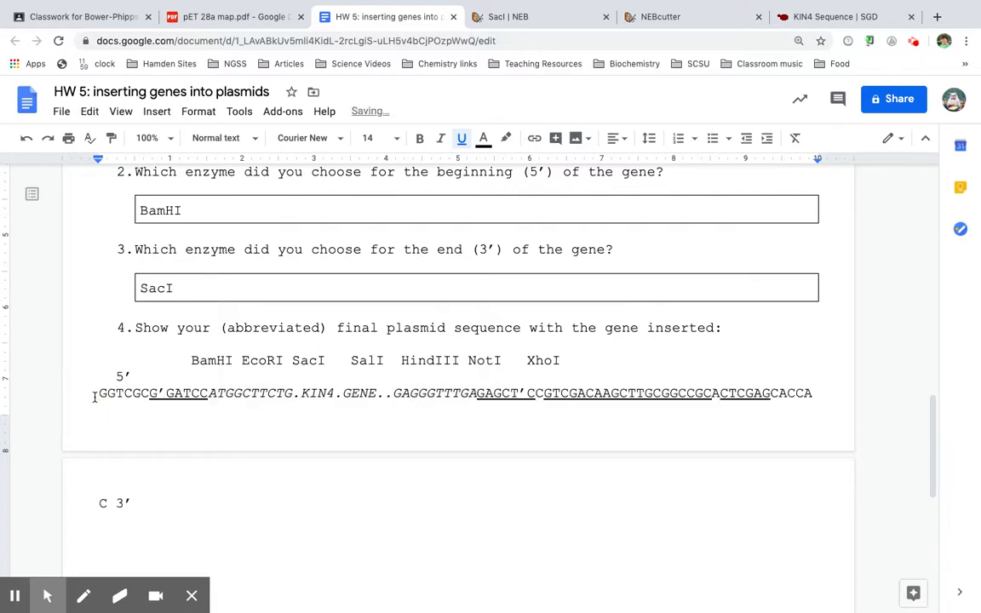
key("Return")
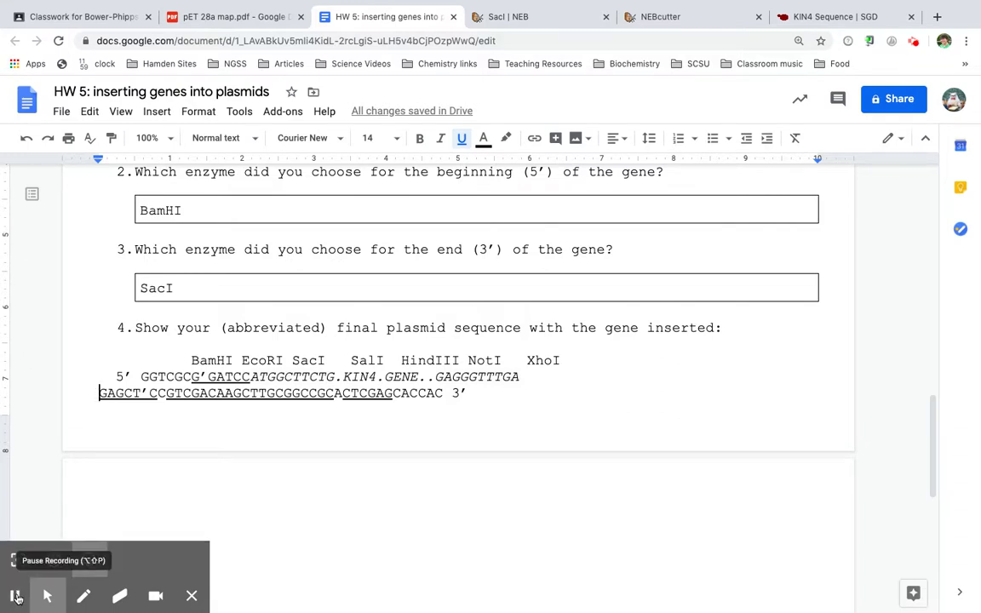
left_click(15, 598)
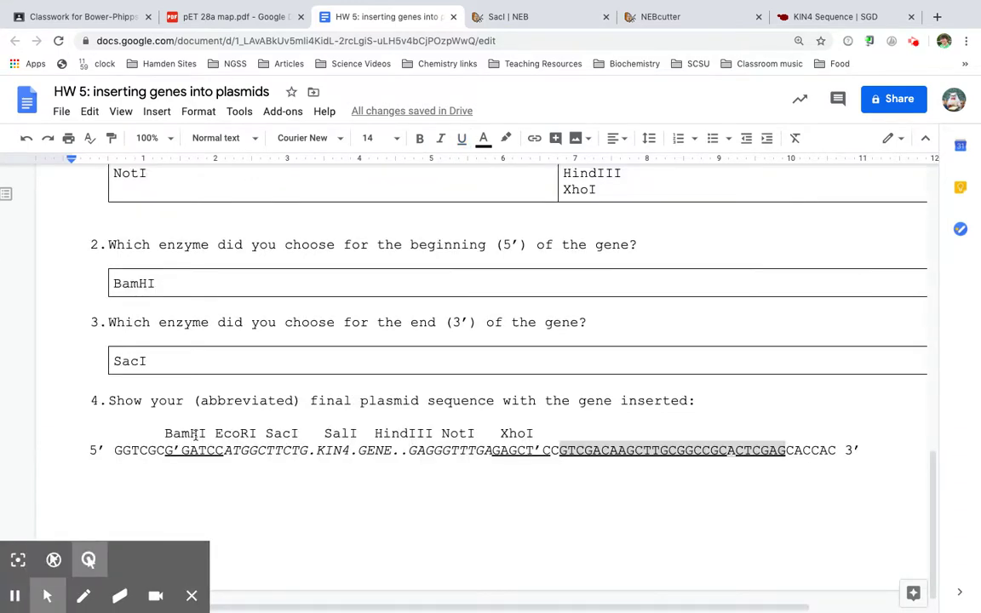
Remove the EcoRI label and shift the remaining enzyme labels to sit above their sites, with SacI over GAGCT’C
left_click(162, 435)
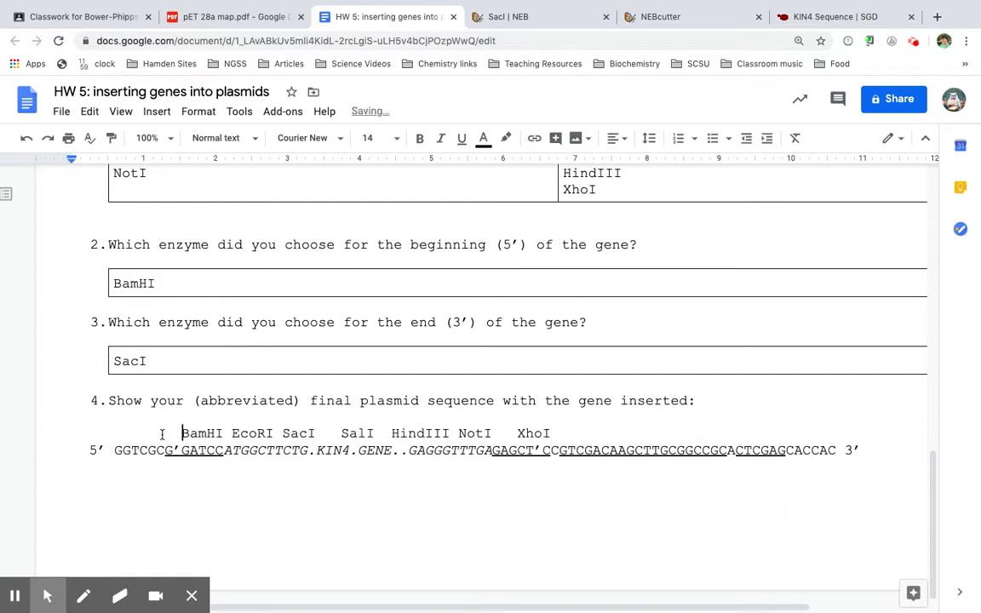
left_click_drag(231, 434, 277, 433)
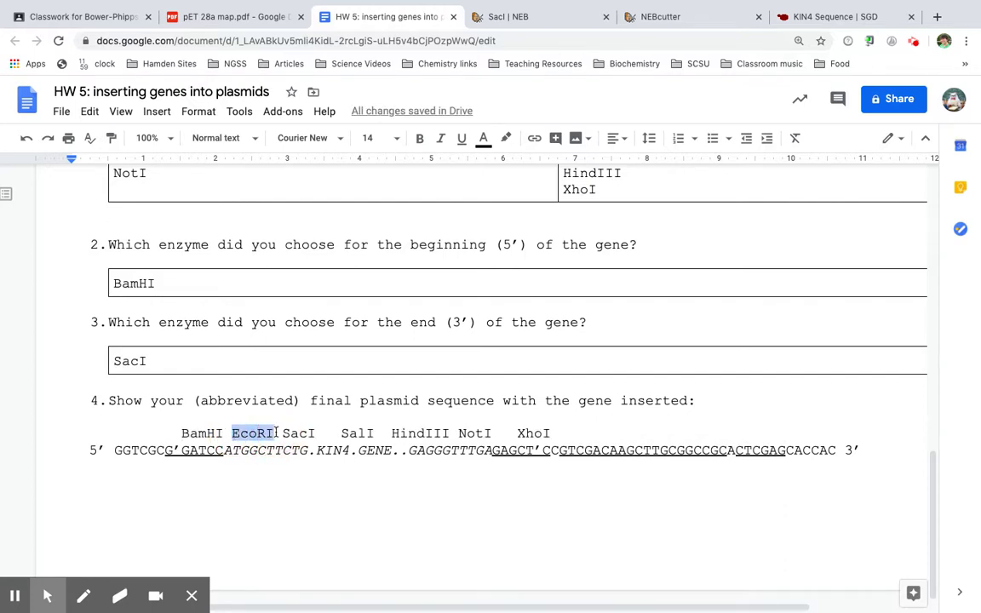
key("BackSpace")
key("Delete")
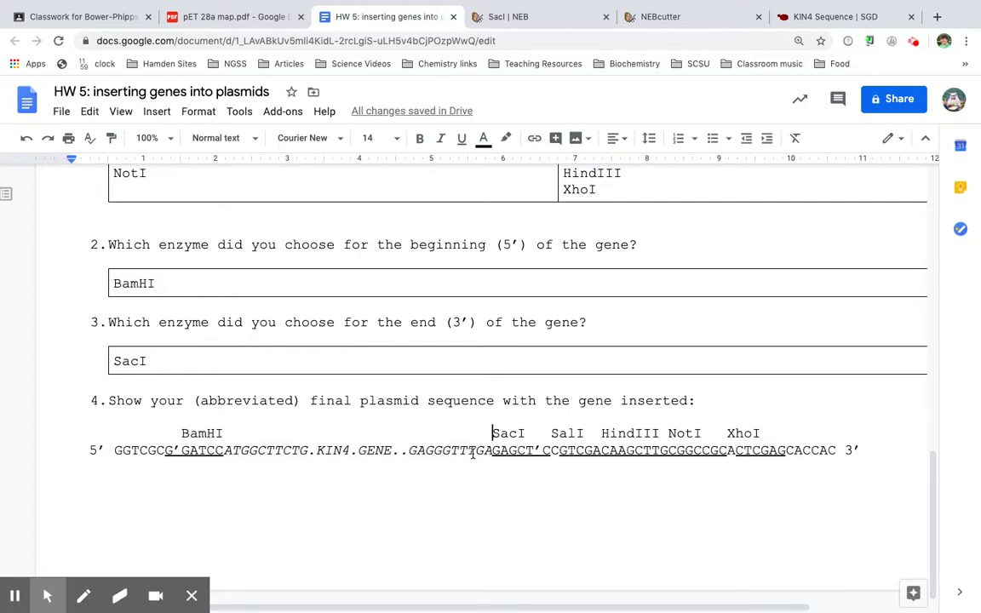
Review the finished KIN4 example against the enzyme table, the original pET28 cloning site sequence and the assignment instructions
scroll(473, 452, "up", 4)
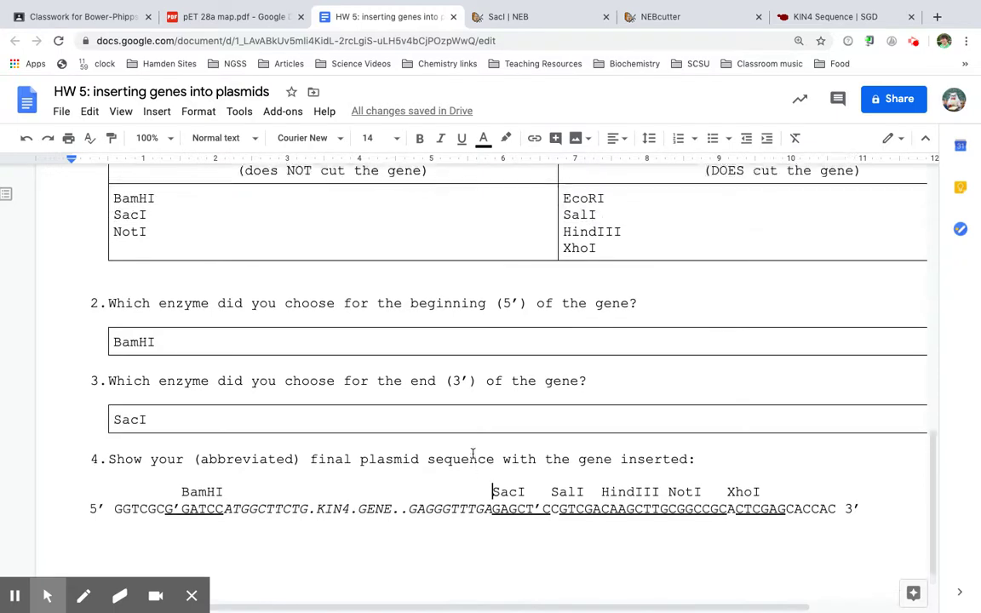
scroll(473, 453, "down", 4)
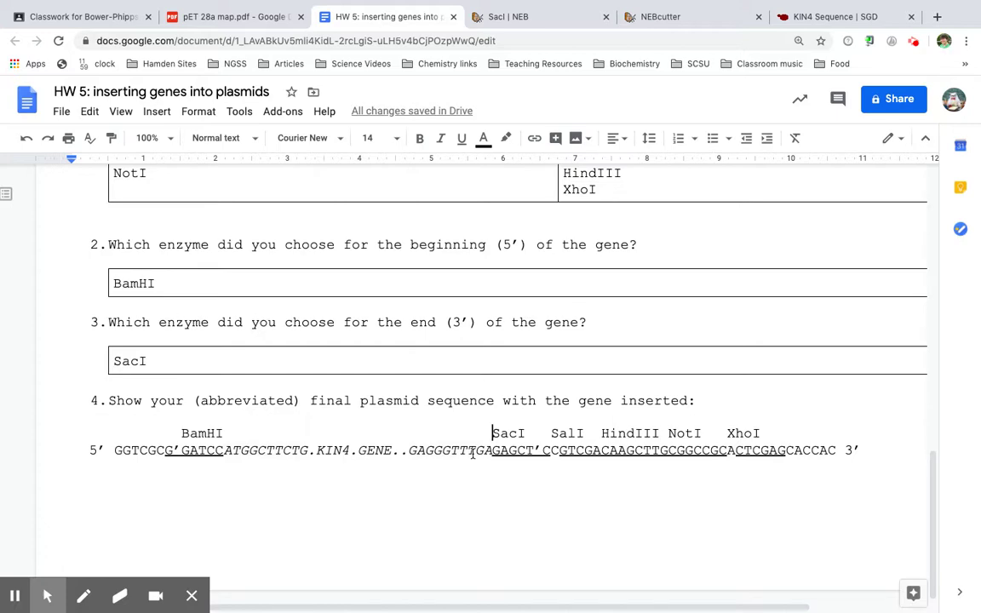
scroll(472, 452, "up", 4)
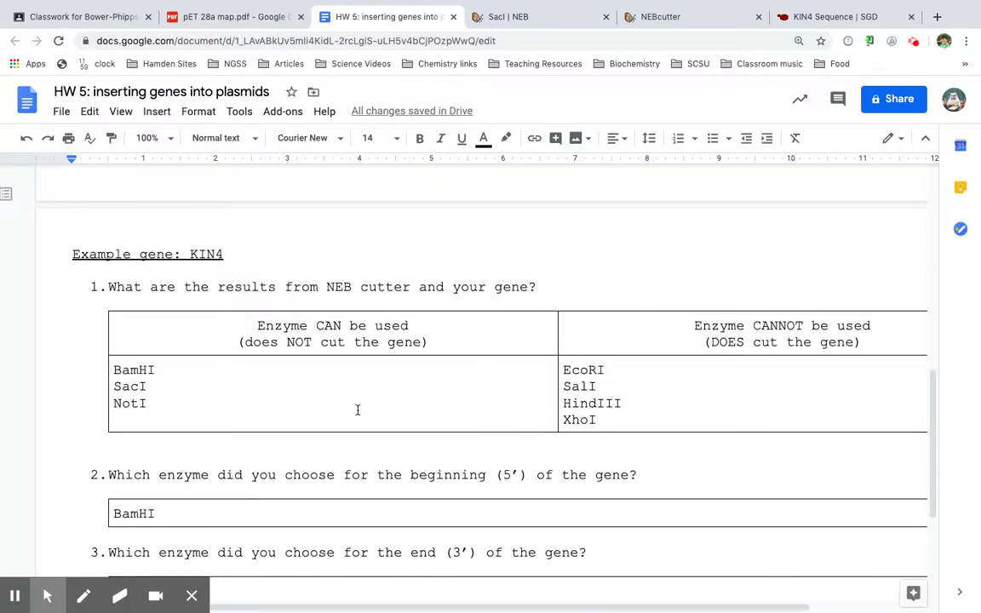
scroll(615, 413, "down", 1)
scroll(615, 414, "down", 2)
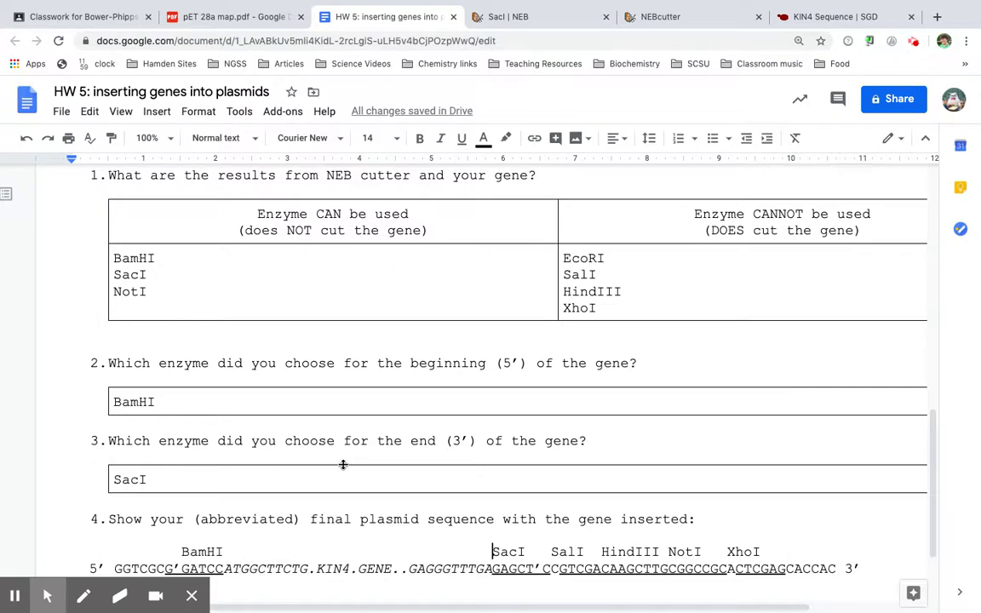
scroll(417, 435, "up", 10)
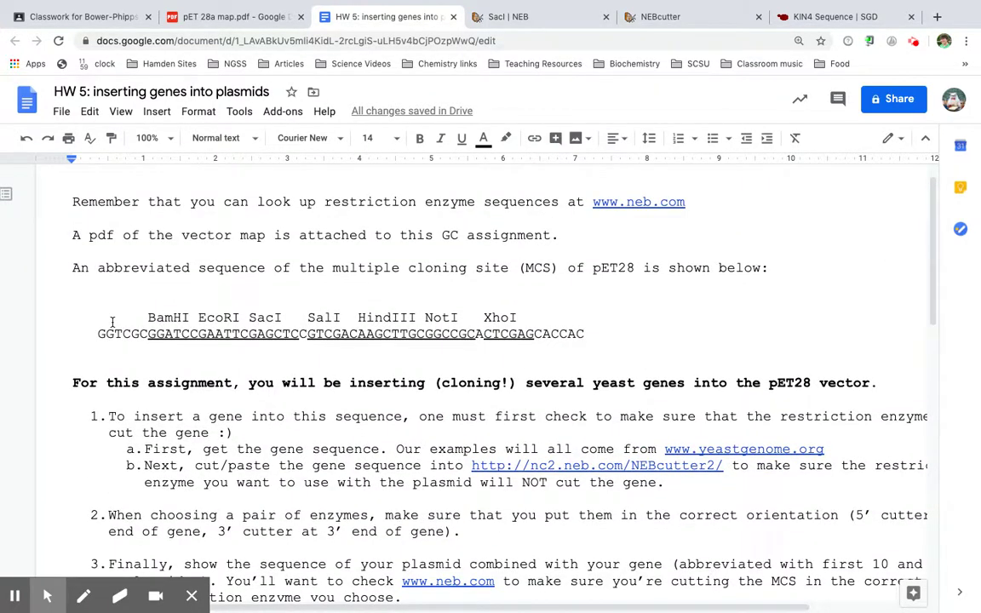
scroll(609, 366, "down", 2)
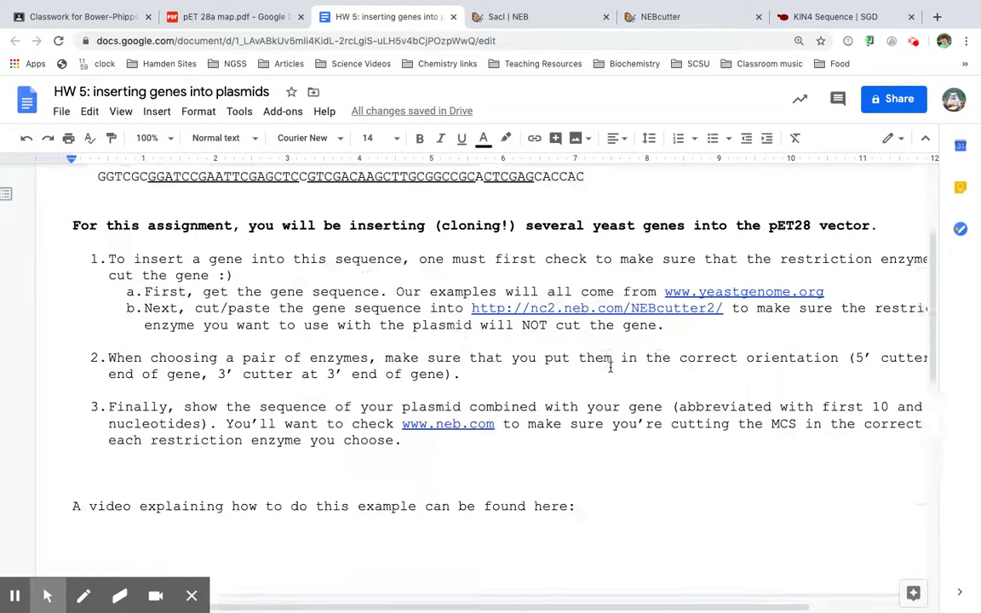
scroll(609, 366, "down", 8)
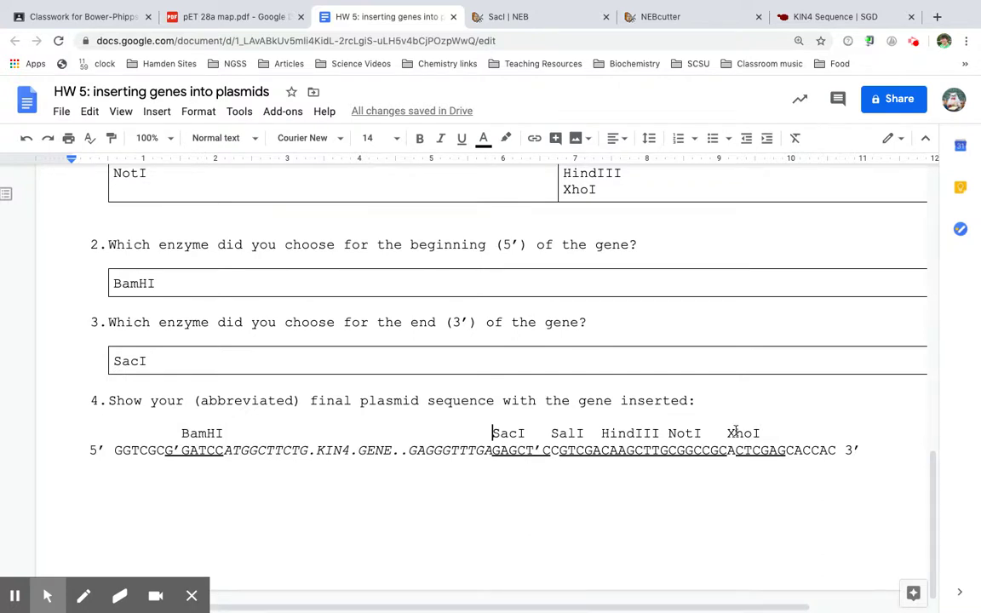
left_click(866, 449)
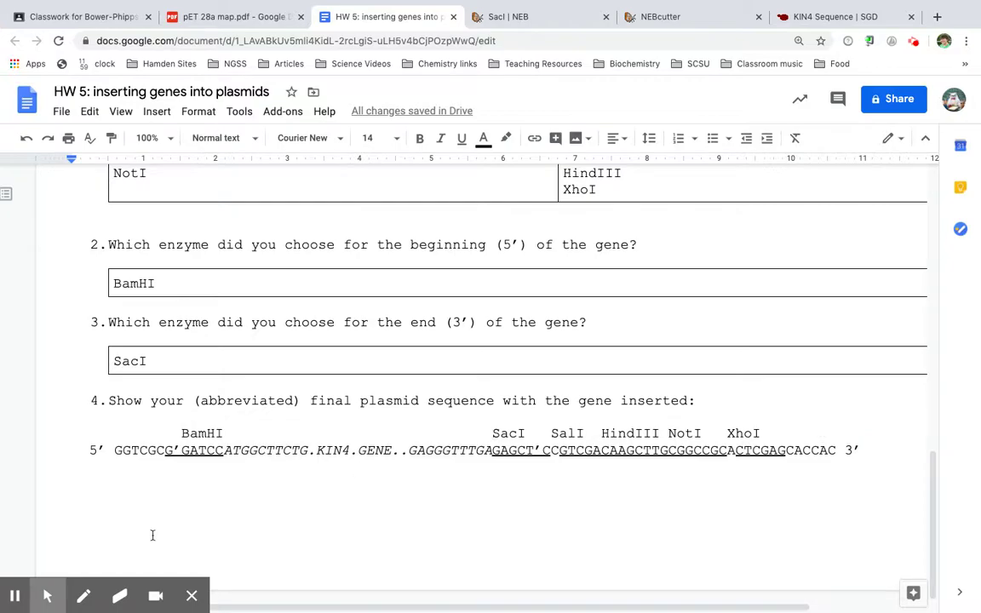